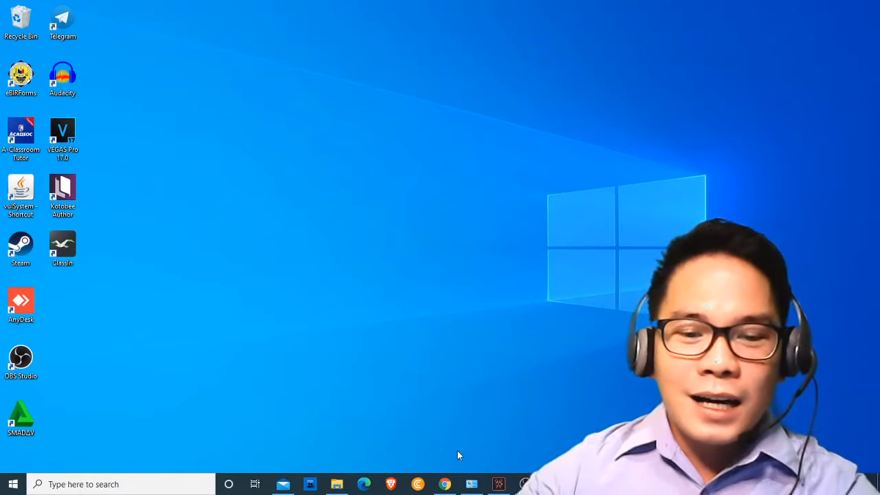
Step: Switch to Chrome and open the Balabolka page at cross-plus-a.com/balabolka.htm
left_click(445, 484)
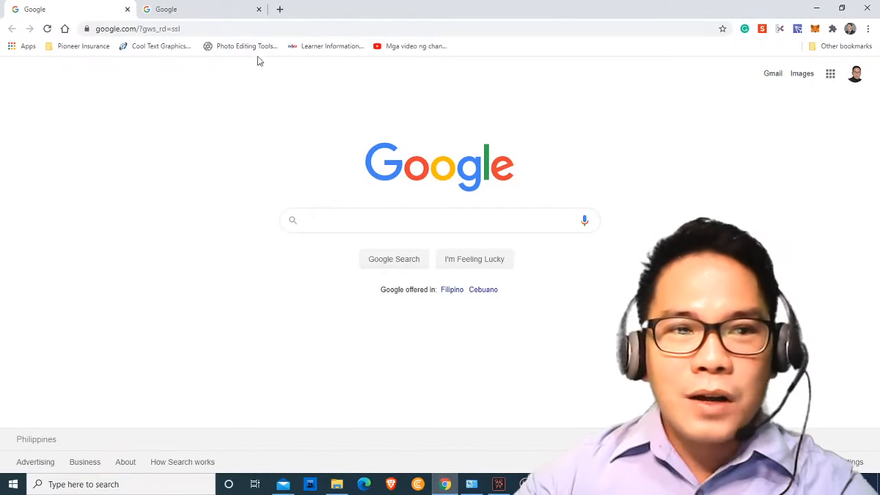
left_click(276, 29)
type("cross")
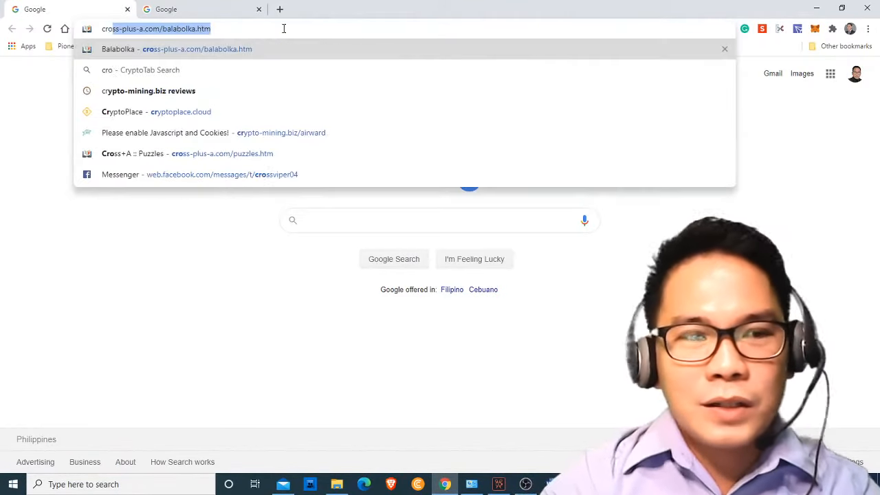
key("Right")
key("Return")
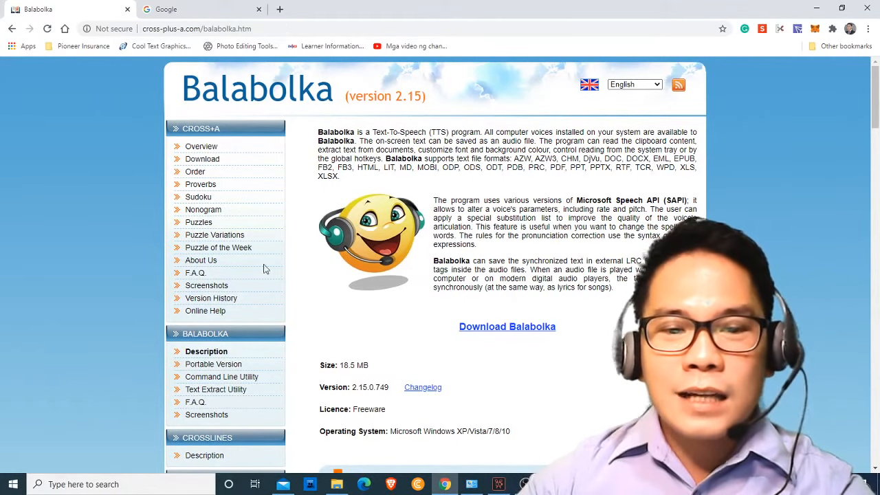
Step: Download the Balabolka zip archive and show it in the Downloads folder
left_click(530, 329)
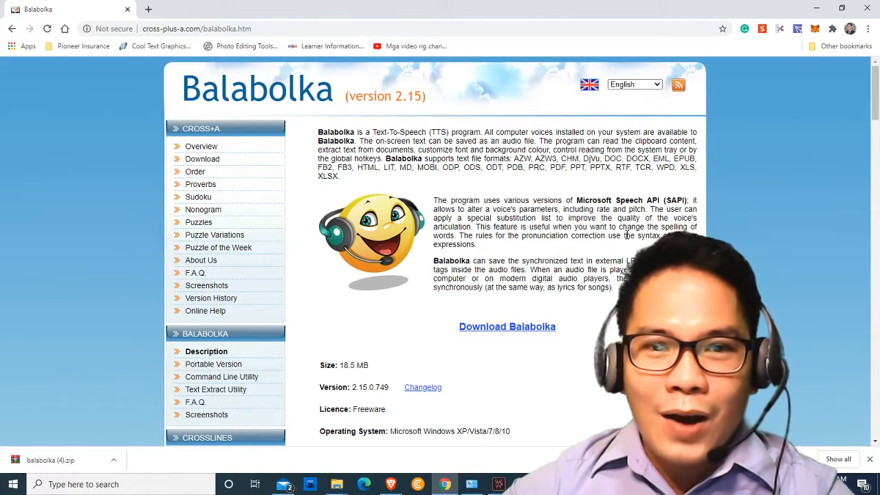
left_click(509, 327)
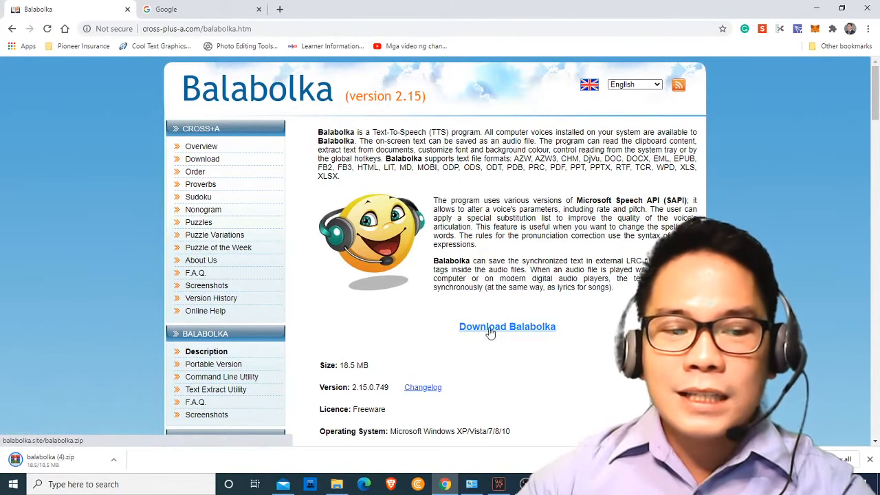
left_click(113, 459)
left_click(142, 421)
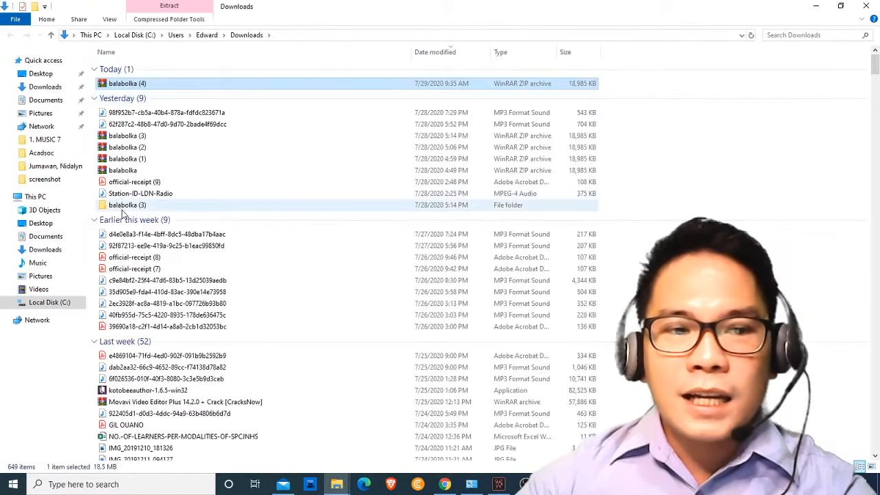
Step: Run the setup application in the balabolka (3) folder as administrator and allow it to make changes
double_click(131, 205)
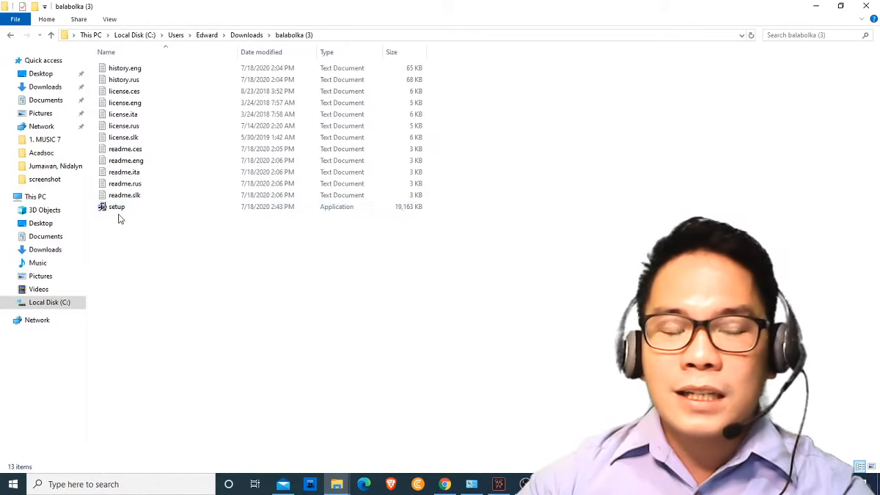
left_click(131, 210)
right_click(131, 208)
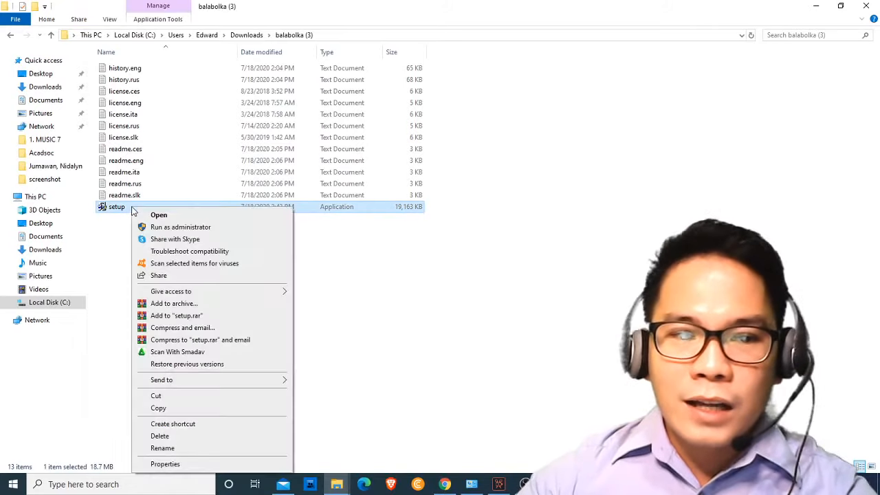
left_click(190, 228)
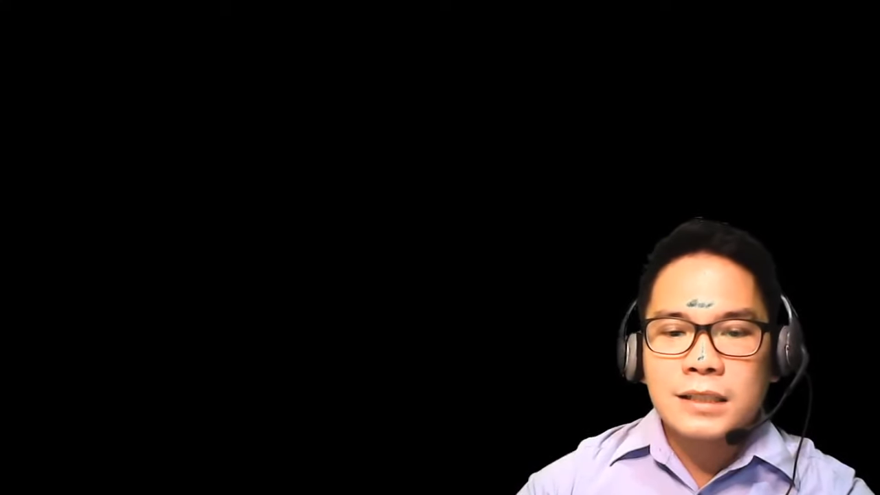
left_click(378, 296)
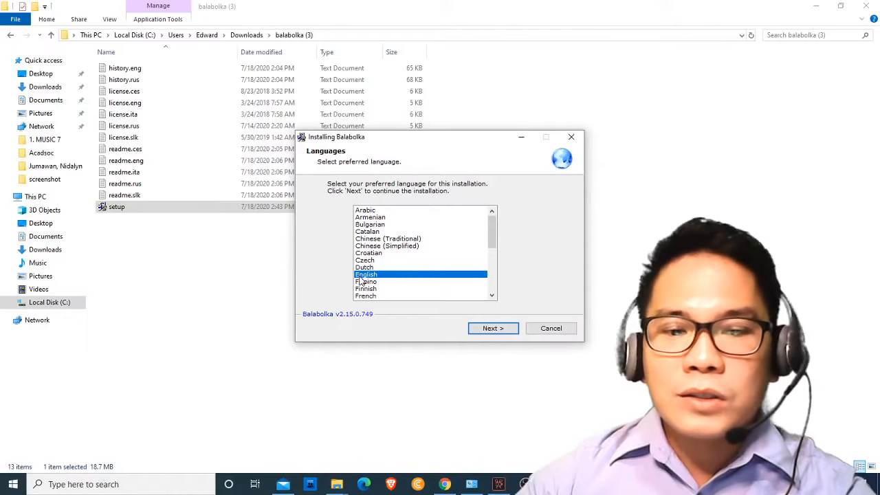
Step: Install Balabolka in English to C:\Program Files (x86)\Balabolka and launch it when the installation finishes
left_click(492, 330)
left_click(493, 330)
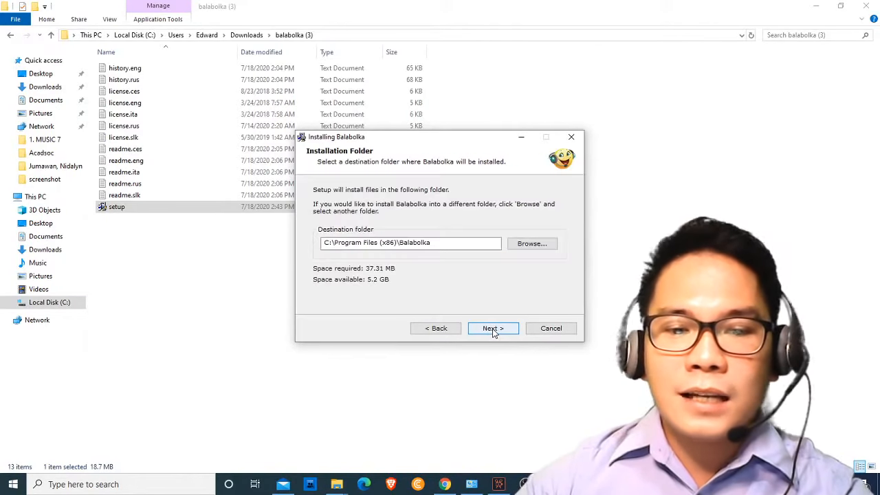
left_click(492, 329)
left_click(330, 229)
left_click(508, 332)
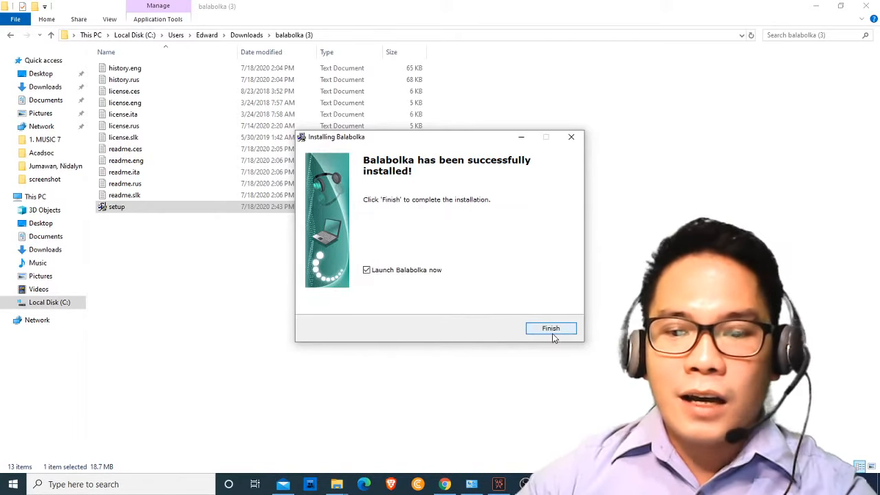
left_click(551, 328)
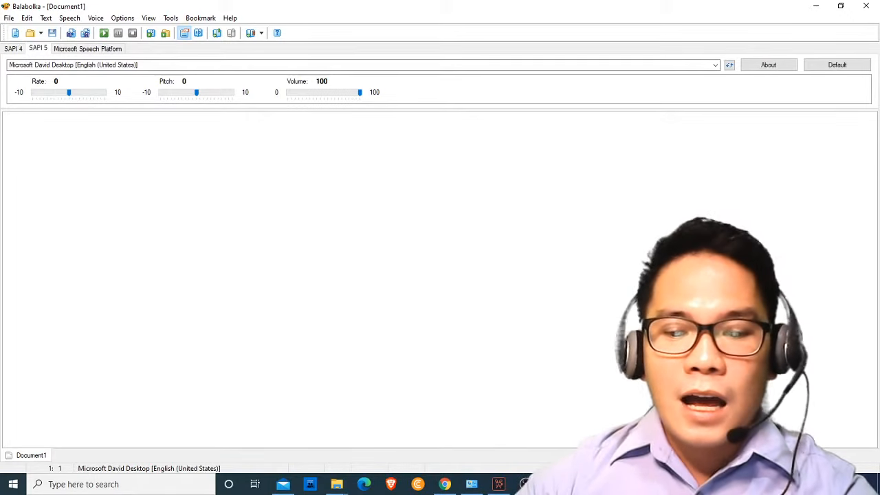
Step: Copy the "Quarter 1-Module 1" heading and its folk songs subtitle from the Word module into the empty Balabolka document
key("alt+Tab")
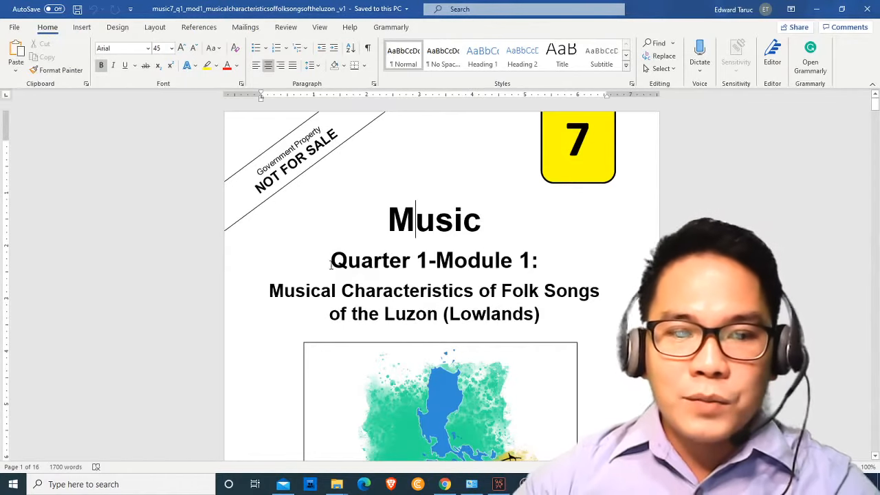
left_click_drag(330, 264, 547, 315)
key("ctrl+c")
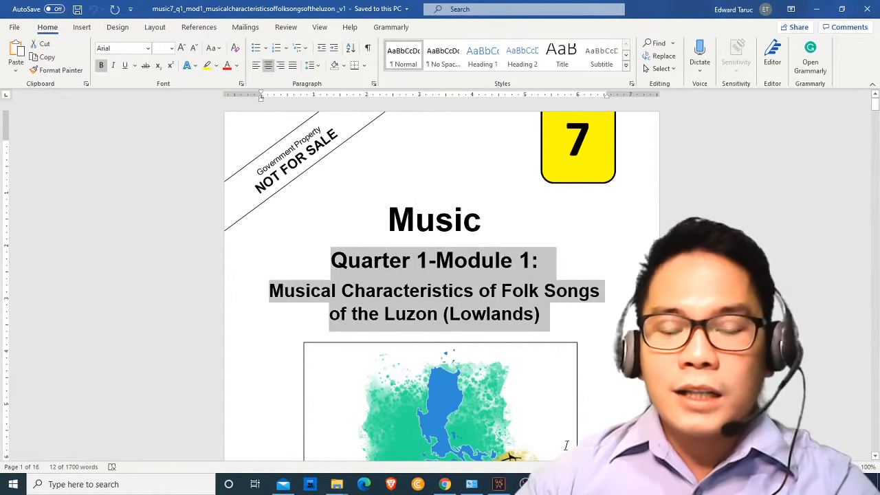
key("alt+Tab")
key("ctrl+v")
Step: Replace the hyphen between "Quarter 1" and "Module 1" with a colon and place the text cursor below the title
left_click(9, 126)
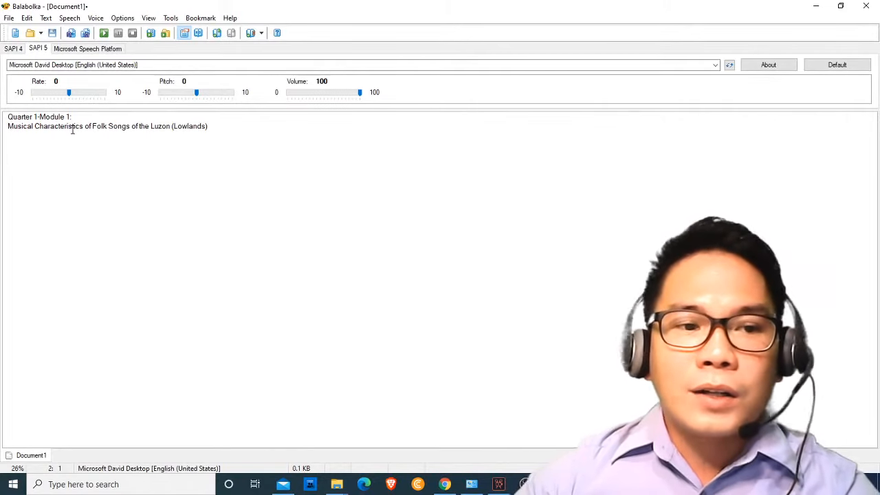
left_click(40, 117)
type(":")
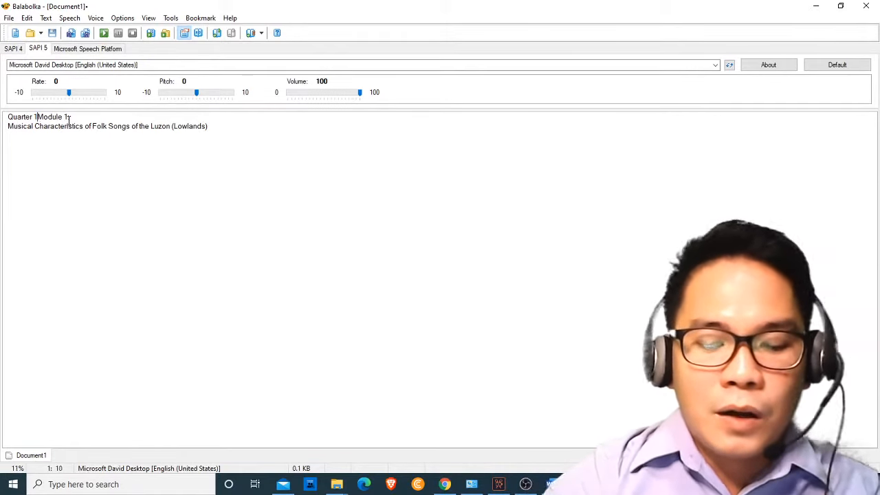
left_click(42, 139)
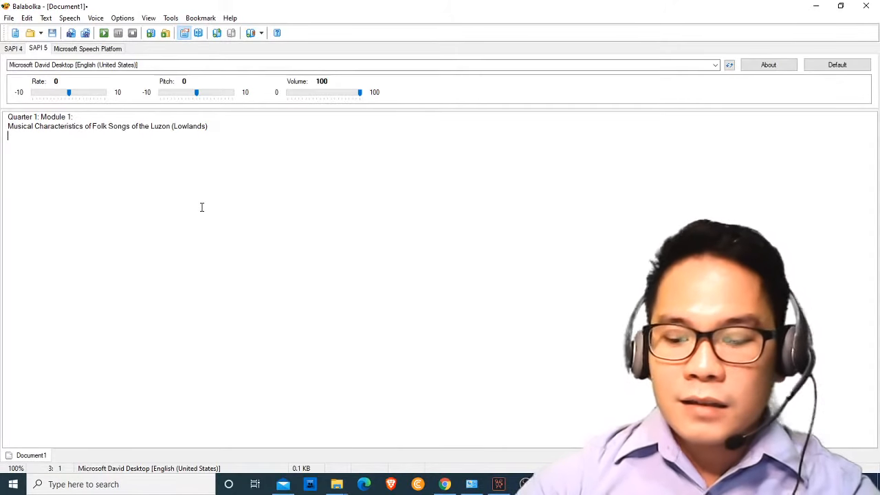
Step: Copy the "What I Need to Know" paragraph and its three objectives from the Word module into Balabolka below the title
left_click(471, 484)
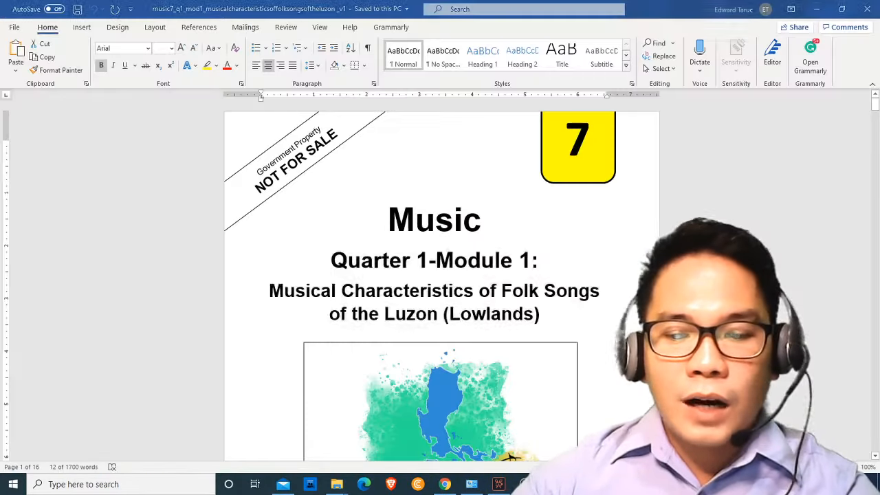
scroll(535, 314, "down", 5)
scroll(536, 309, "down", 20)
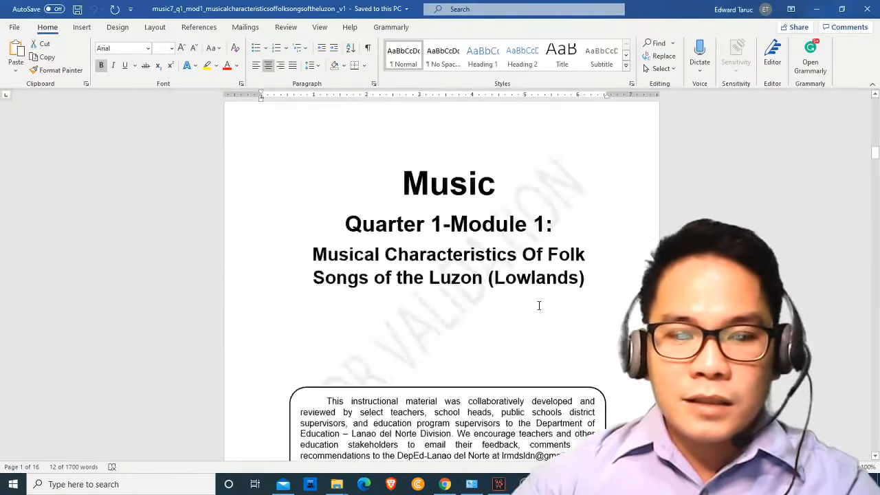
scroll(537, 305, "down", 12)
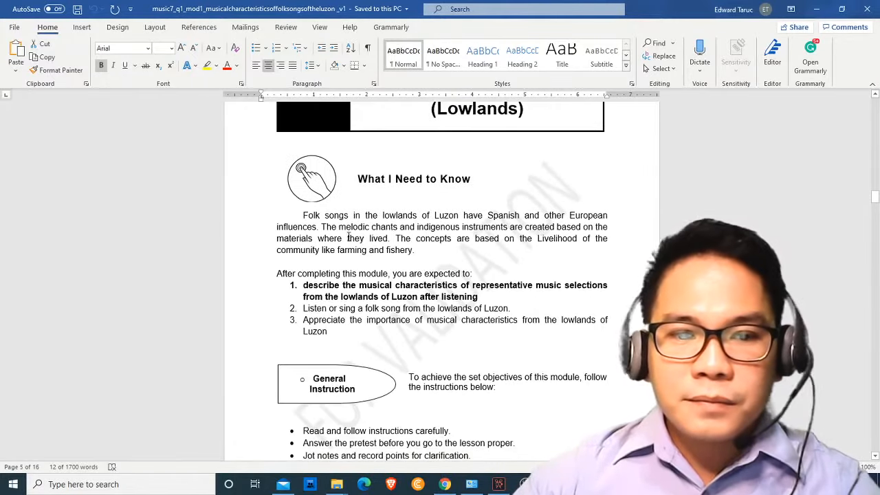
left_click_drag(304, 215, 328, 335)
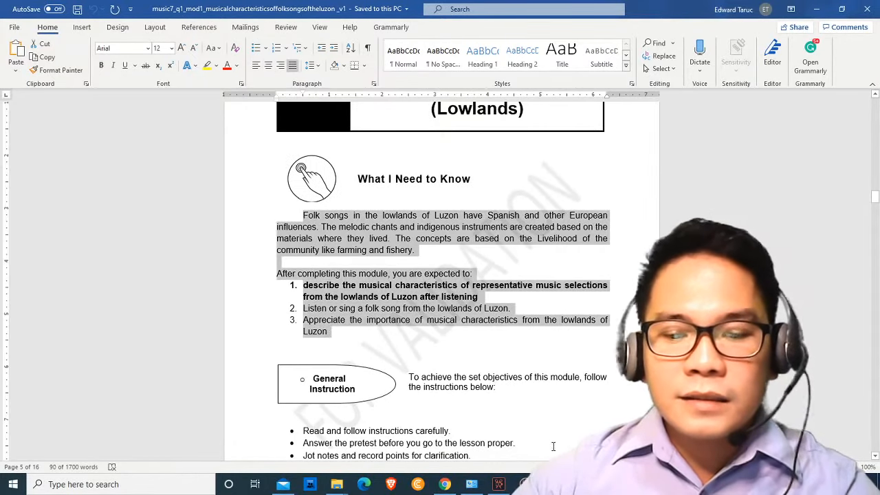
left_click(499, 484)
type("Folk songs in the lowlands of Luzon have Spanish and other European influences. The melodic chants and indigenous instruments are created based on the materials where they lived. The concepts are based on the Livelihood of the community like farming and fishery.  After completing this module, you are expected to: 1.\tdescribe the musical characteristics of representative music selections from the lowlands of Luzon after listening 2.\tListen or sing a folk song from the lowlands of Luzon. 3.\tAppreciate the importance of musical characteristics from the lowlands of Luzon")
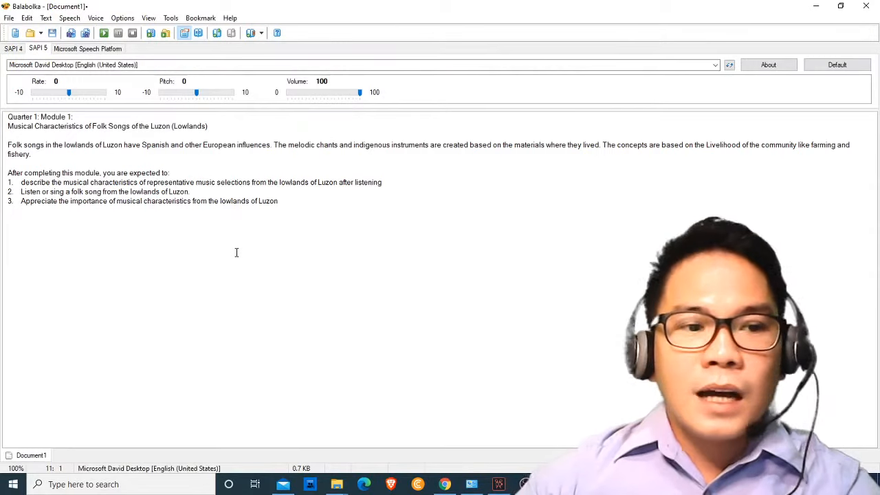
Step: Read the numbered objectives aloud starting at item 1, and stop the playback partway through
left_click(20, 176)
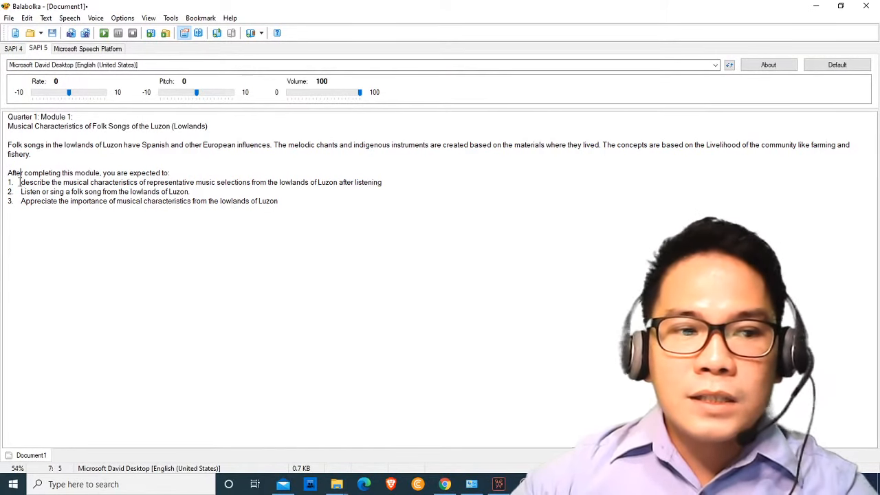
left_click(9, 172)
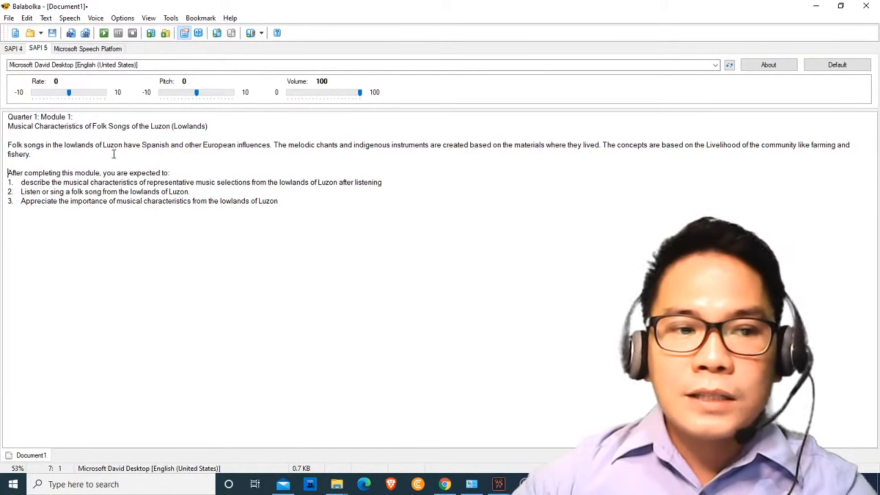
left_click(21, 182)
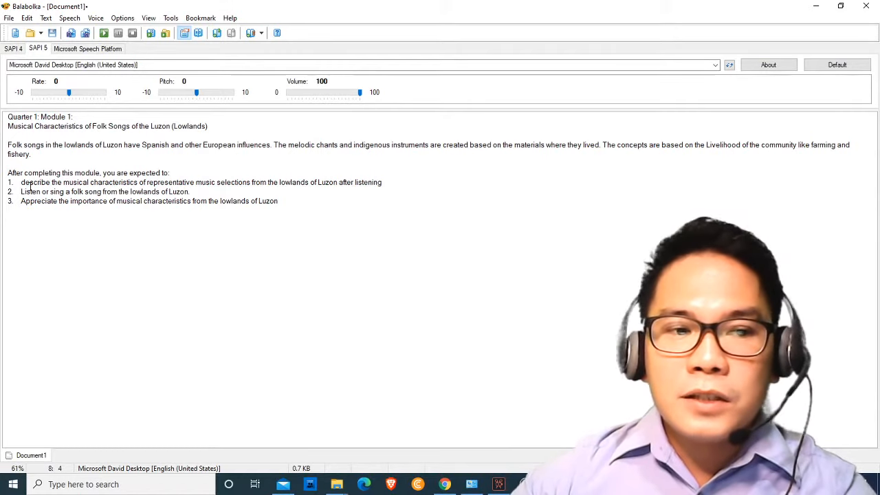
left_click(9, 183)
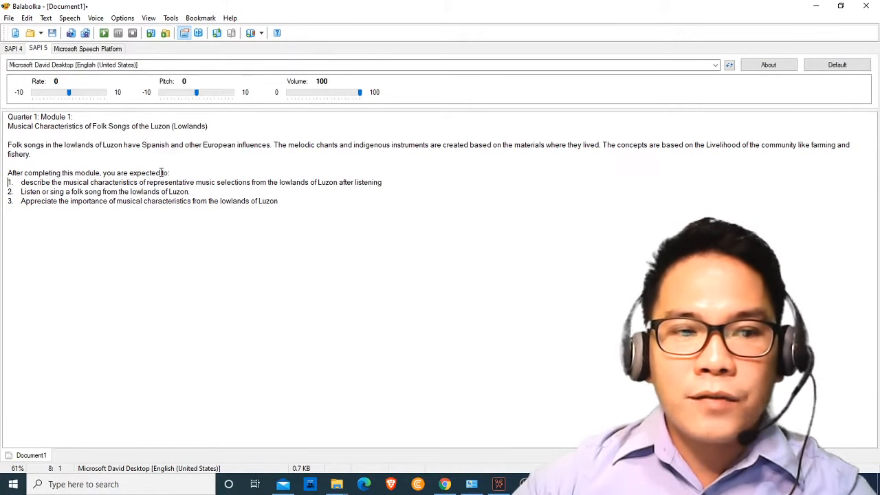
left_click(103, 33)
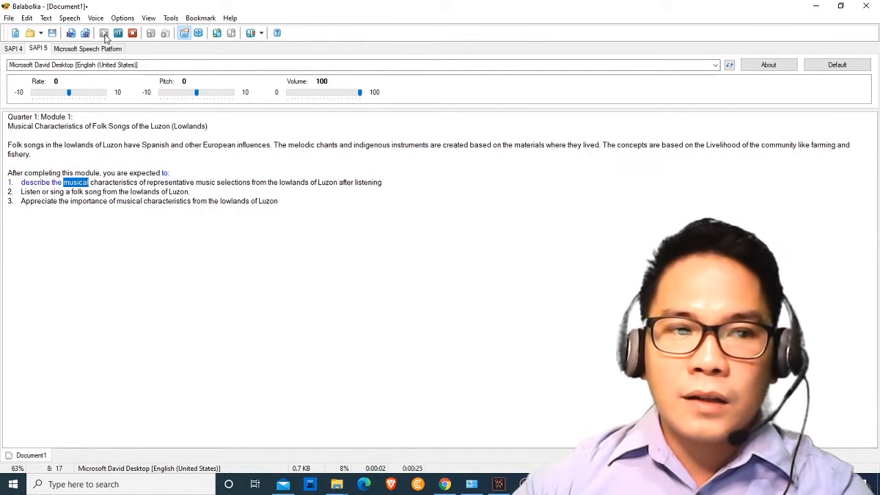
left_click(132, 33)
Step: Break objective 1 after its number so its text starts a new line, and read aloud from the end of the introductory line
left_click(20, 183)
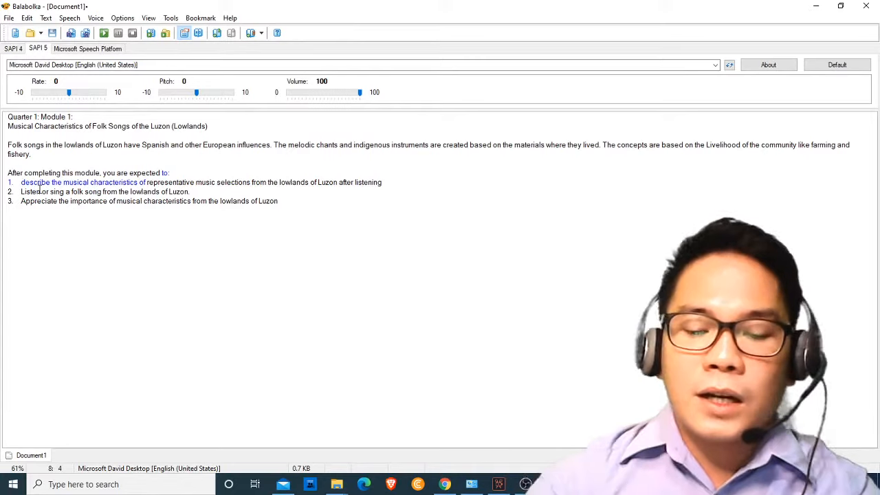
key("Return")
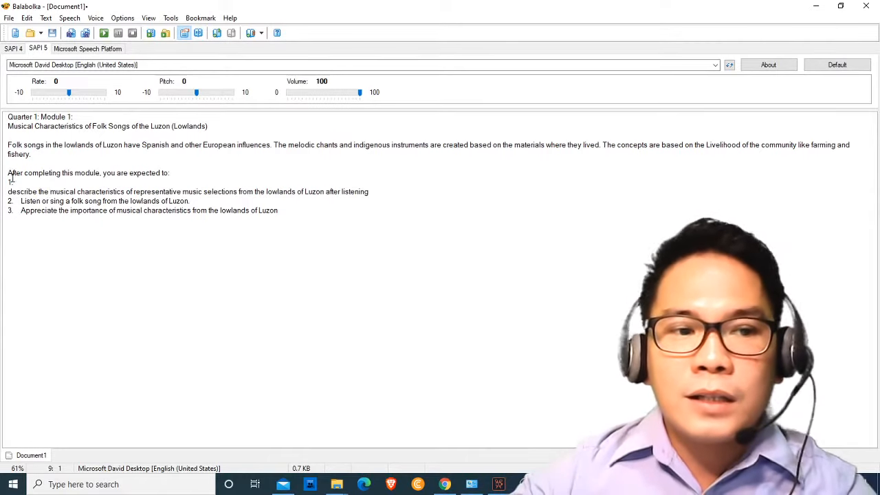
left_click(158, 173)
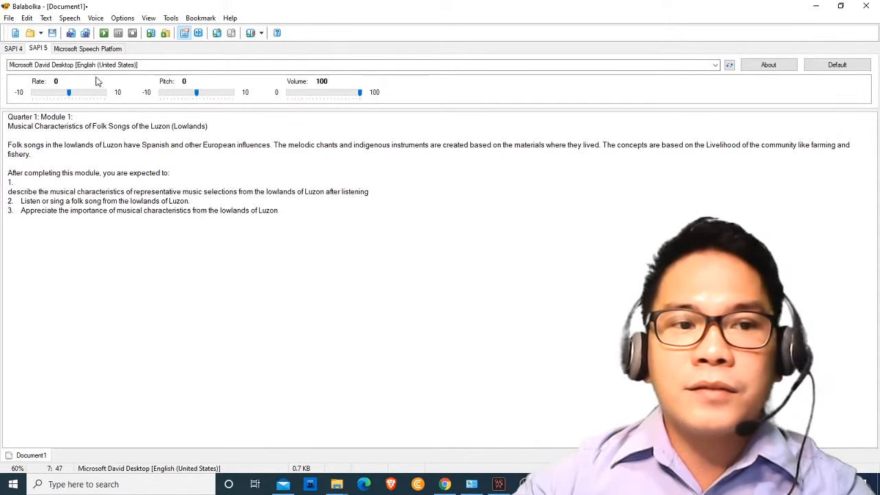
left_click(104, 33)
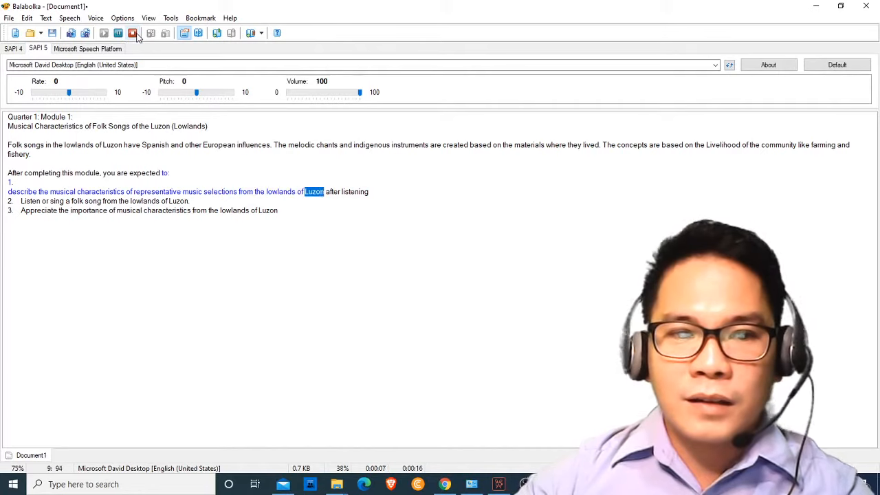
Step: Set the speech rate to -2 and place the text cursor at the start of the document
left_click(8, 117)
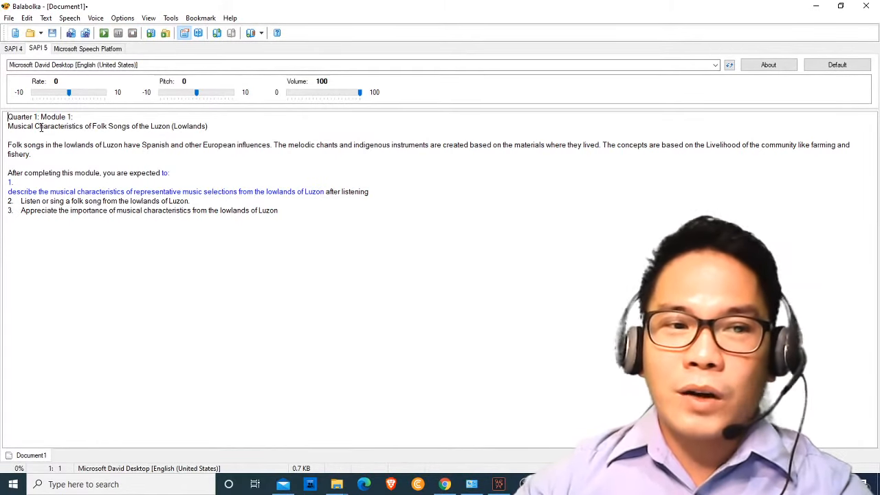
left_click_drag(71, 94, 61, 93)
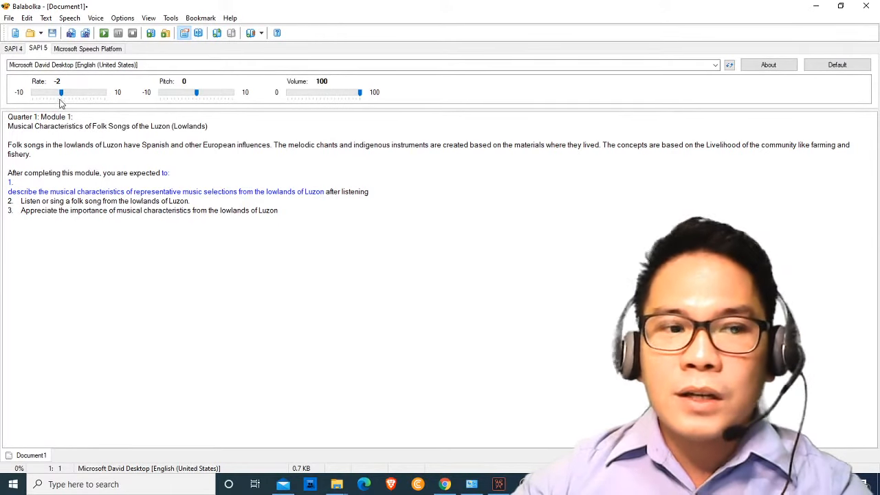
left_click(3, 119)
left_click(6, 117)
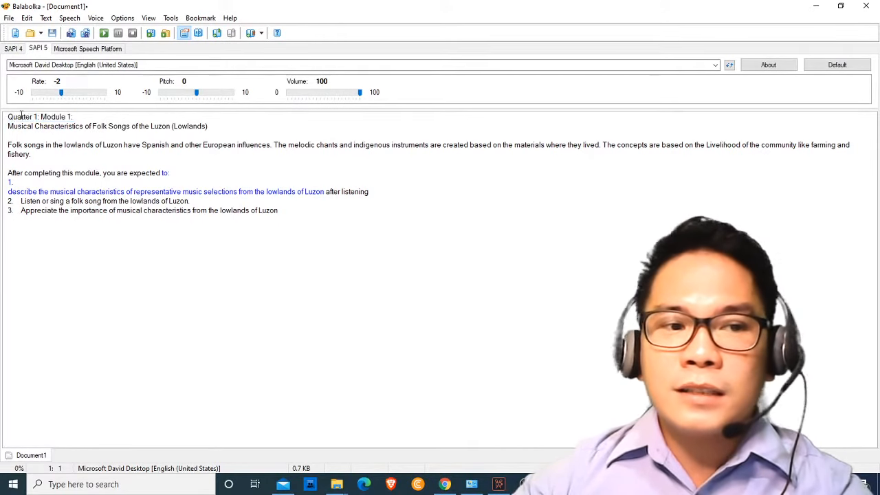
Step: Read the document aloud from its beginning and stop the playback partway through the folk songs paragraph
left_click(104, 34)
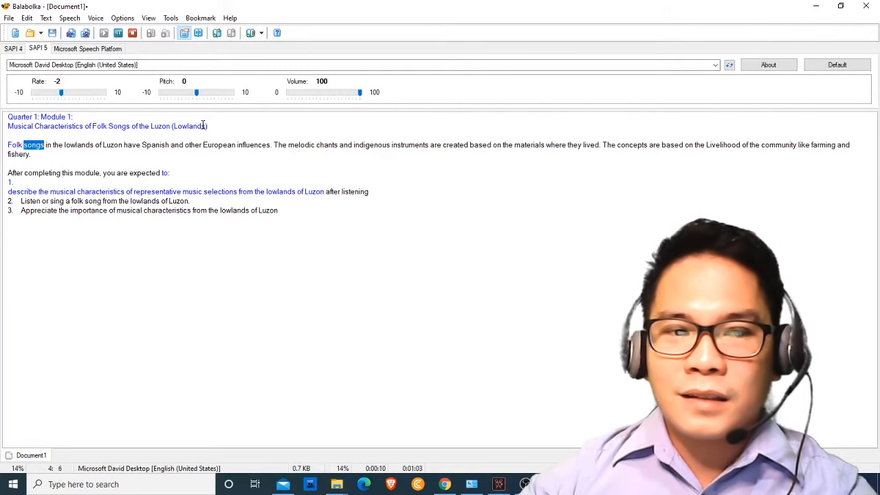
left_click(133, 33)
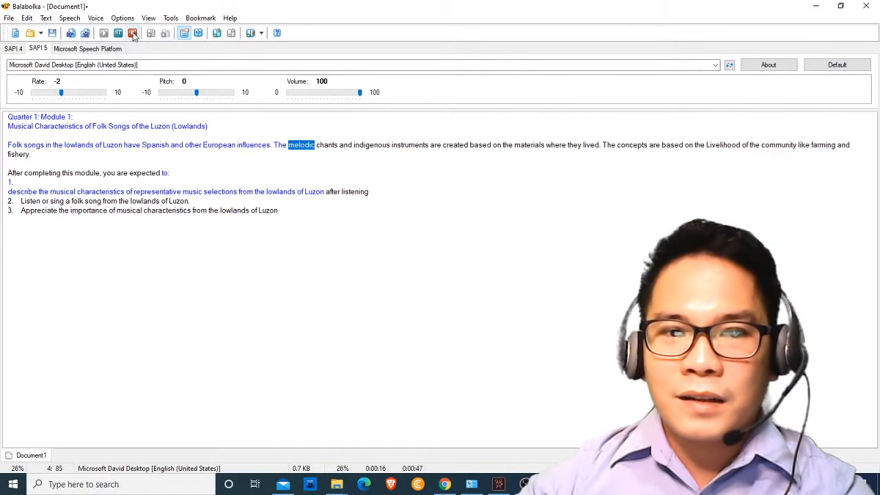
left_click(132, 33)
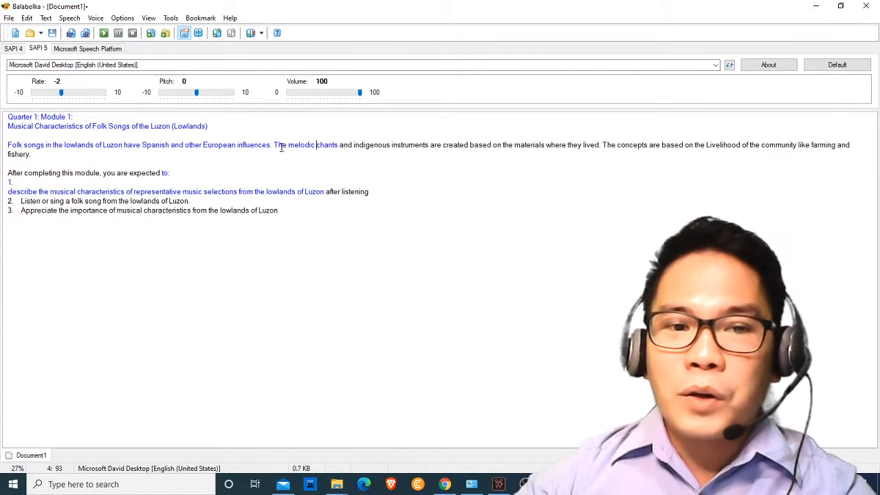
Step: Split the folk songs paragraph so the sentences starting "The melodic chants" and "The concepts" each begin a new line
key("Return")
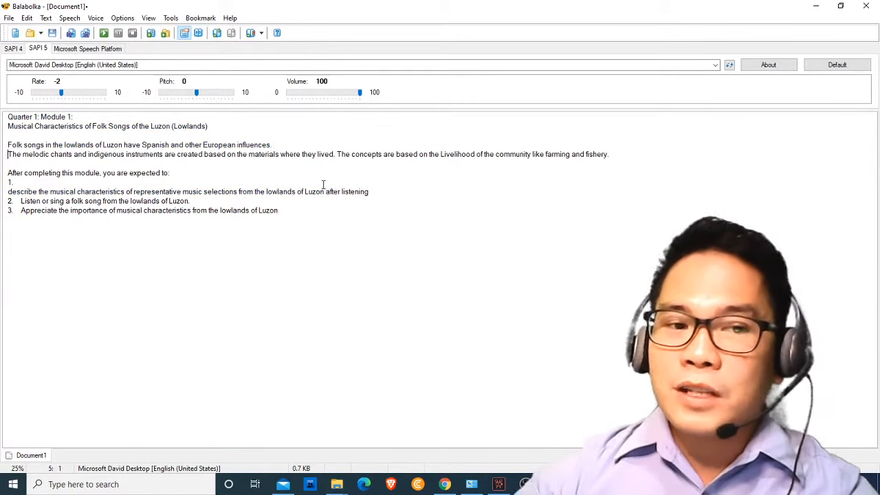
left_click(338, 154)
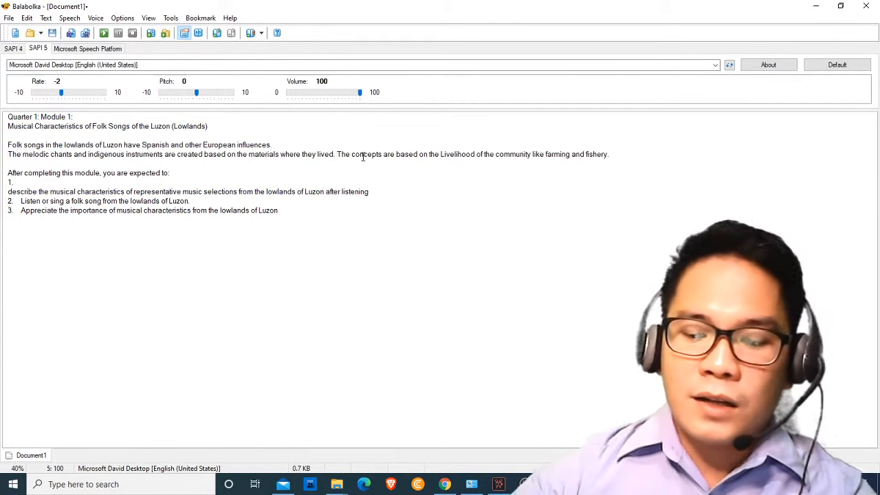
key("Return")
Step: Break objectives 2 and 3 after their numbers so their text starts new lines, and add blank lines after objective 3
left_click(21, 209)
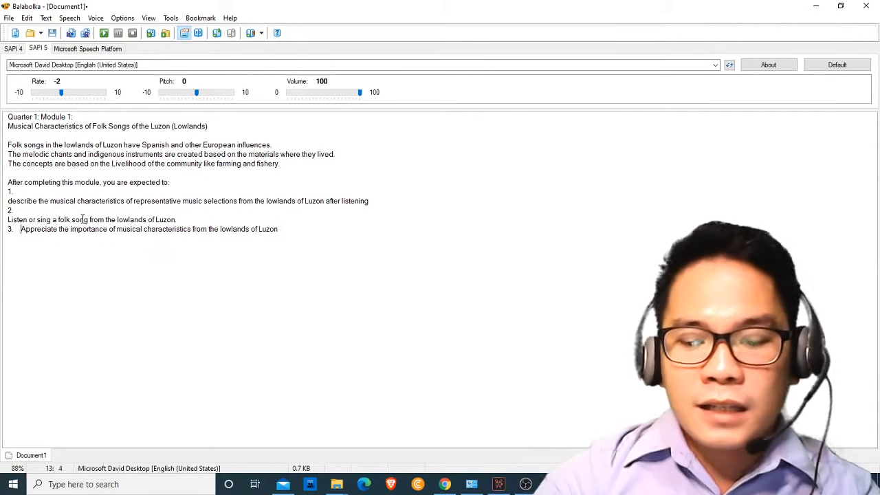
key("Return")
left_click(284, 236)
key("Return")
key("Return")
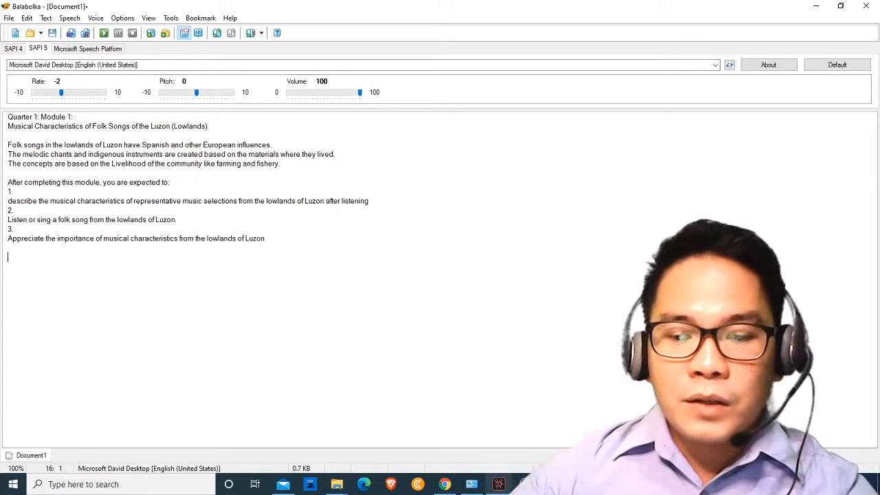
Step: Copy the General Instruction sentence and its bulleted list from the Word module into Balabolka below the objectives
left_click(550, 484)
scroll(444, 326, "down", 1)
scroll(443, 326, "down", 2)
left_click_drag(410, 274, 543, 412)
key("alt+Tab")
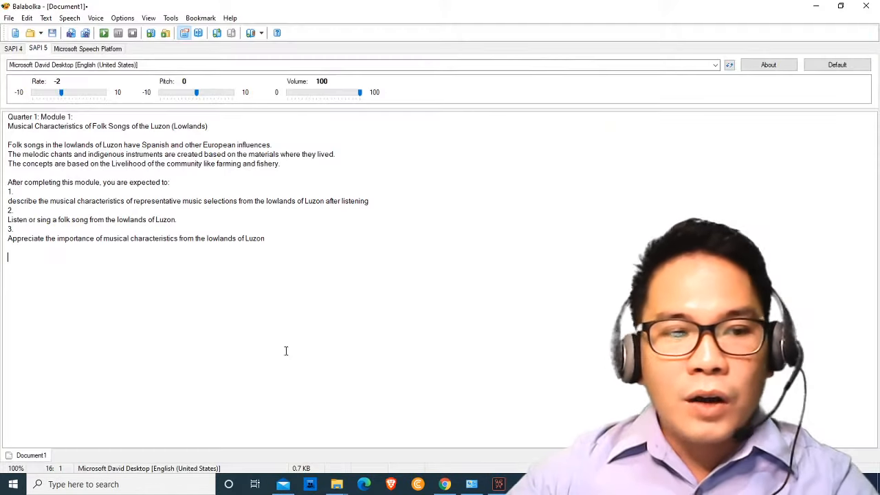
type("To achieve the set objectives of this module, follow the instructions below:   •\tRead and follow instructions carefully. •\tAnswer the pretest before you go to the lesson proper. •\tJot notes and record points for clarification. •\tCheck your own answers. Compare it to the key to answer found at the end of the module. •\tPerform the activities designed to understand the lesson. •\tAnswer the assessment to know how much you have learned in each lesson. •\tTake the post-test after going through the entire module.")
Step: Add the heading "General Instruction:" above the pasted instructions and remove the two extra blank lines before the bullets
left_click(9, 256)
key("Home")
key("Return")
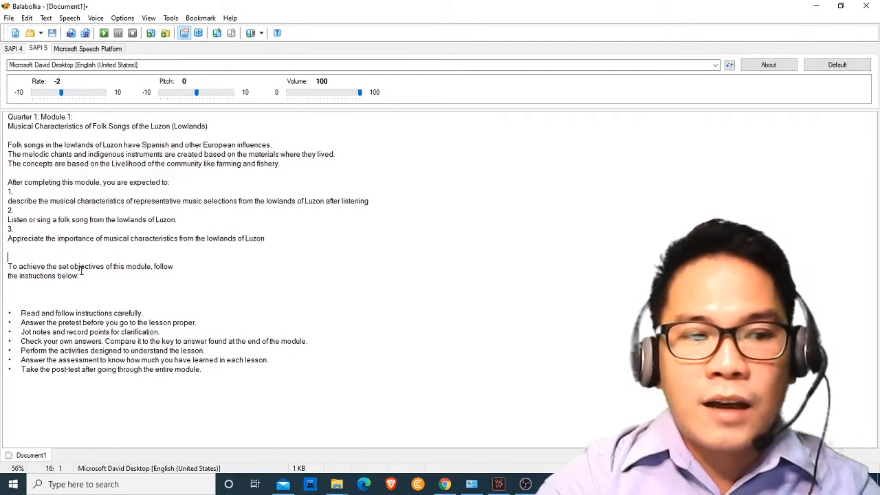
type("General Instructions")
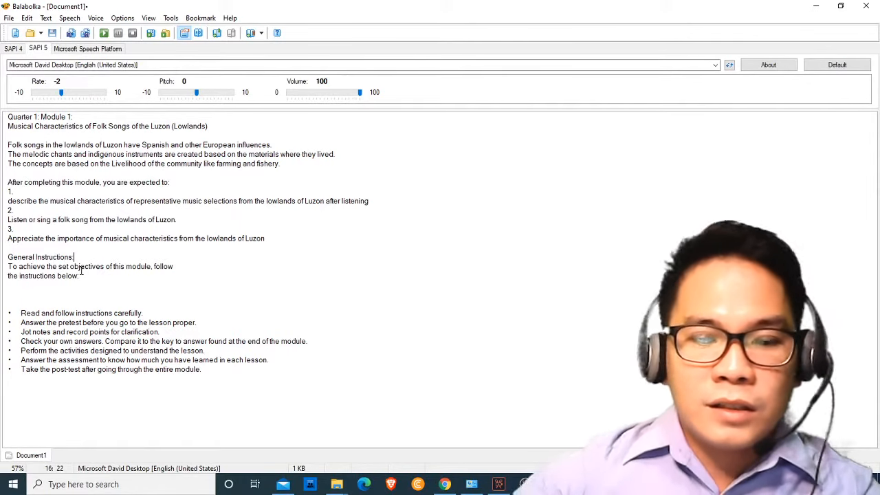
left_click(525, 485)
left_click(553, 484)
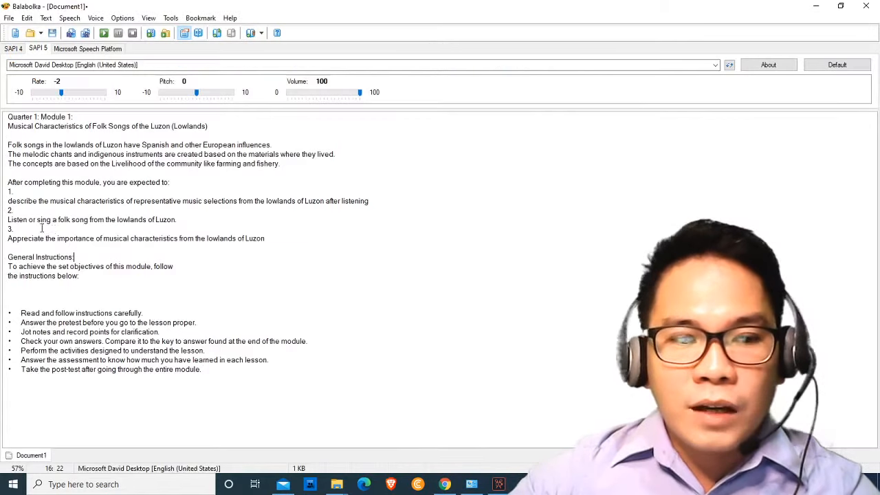
left_click(73, 284)
key("Delete")
key("Delete")
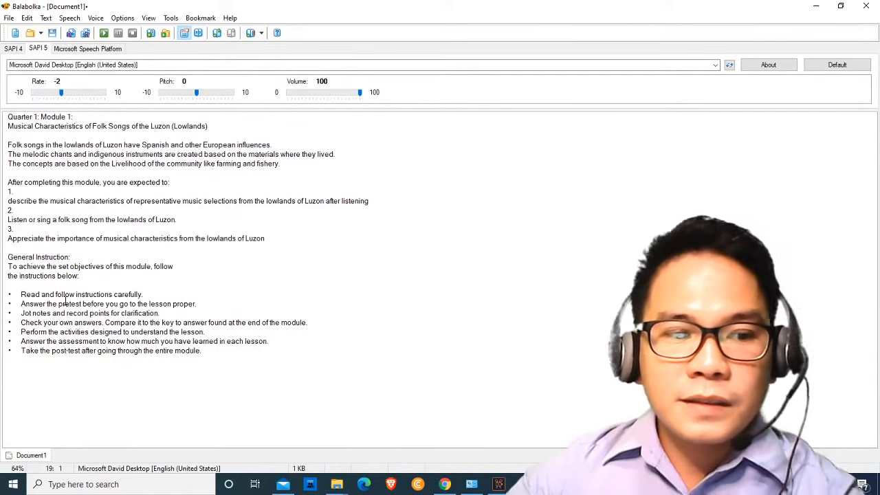
Step: Read the text aloud from the "General Instruction:" heading and stop the playback after the second bullet
left_click(3, 261)
left_click(8, 257)
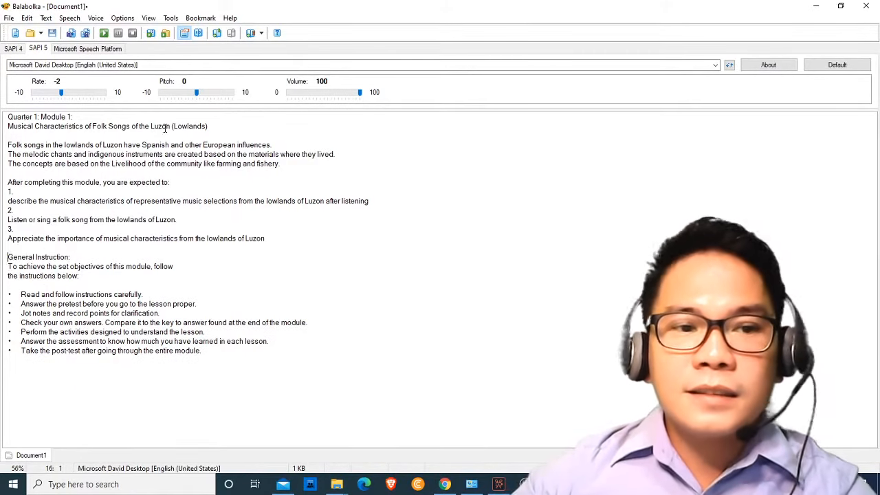
left_click(103, 33)
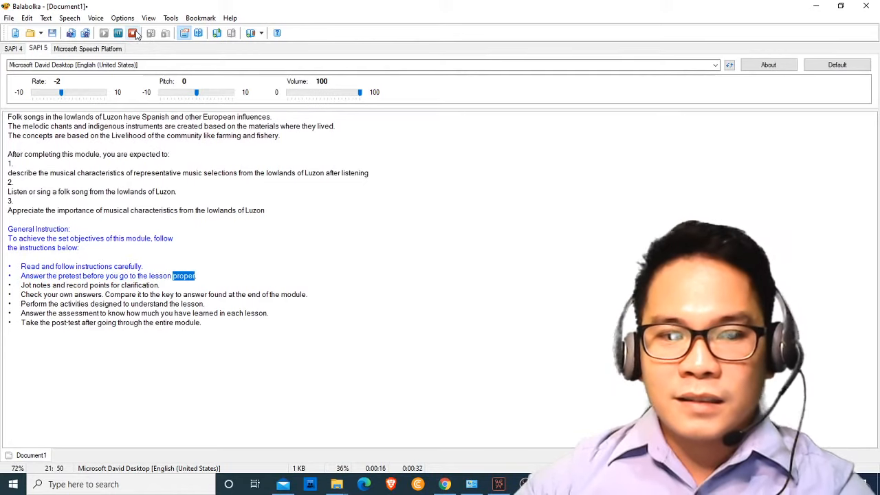
left_click(136, 34)
Step: Copy the two "What's In" sentences from the Word module to the end of the Balabolka document
left_click(233, 330)
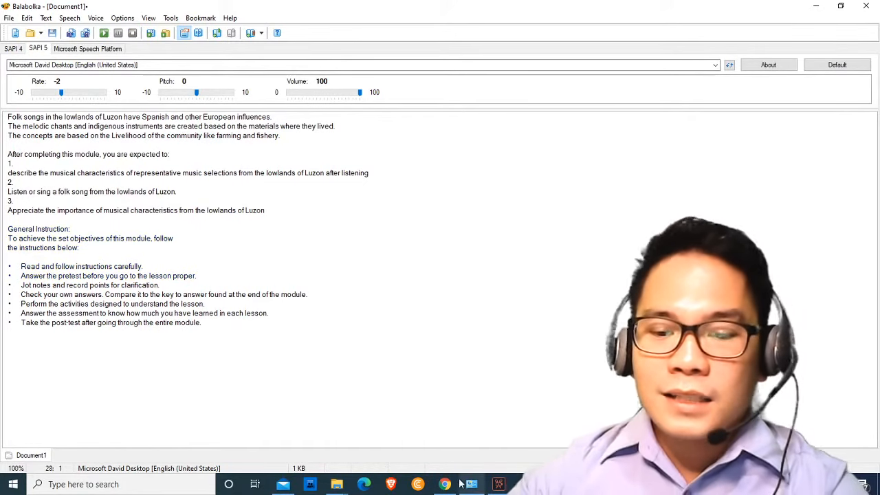
left_click(499, 484)
scroll(463, 346, "down", 10)
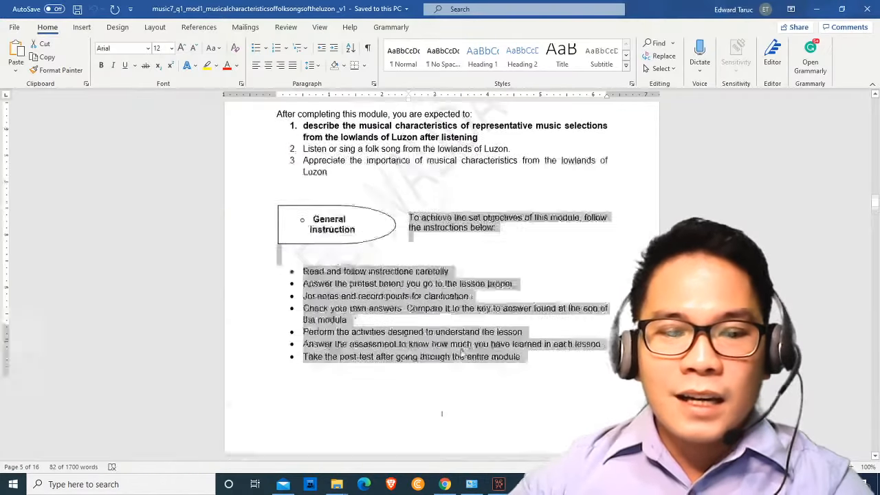
scroll(463, 346, "down", 12)
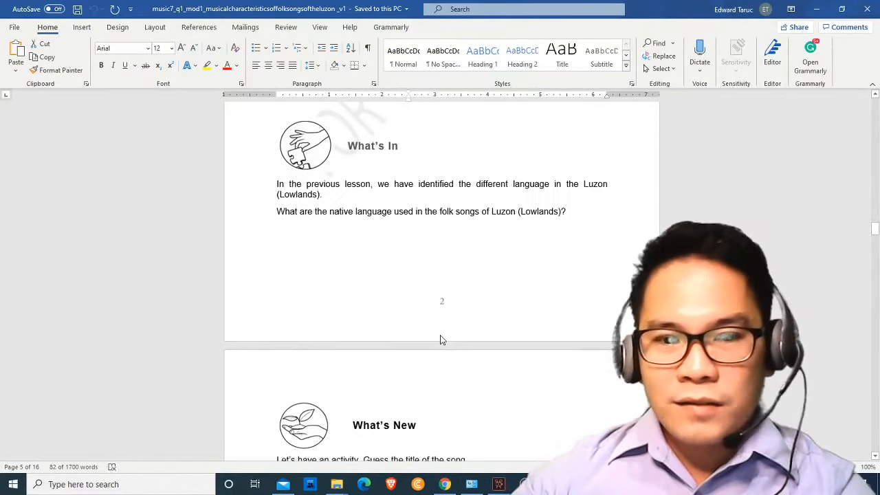
left_click_drag(276, 183, 567, 211)
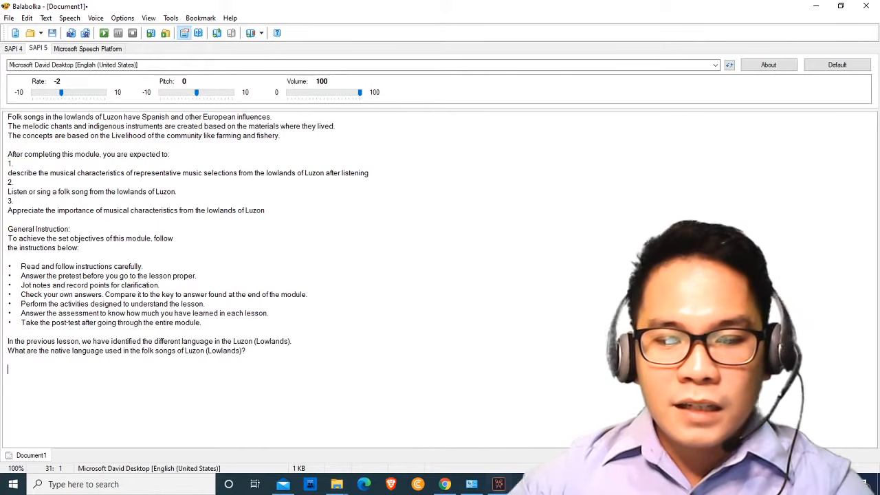
Step: Copy the "What's New" song-title activity and its Yes or No questions from the Word module to the end of the Balabolka document
mouse_move(553, 484)
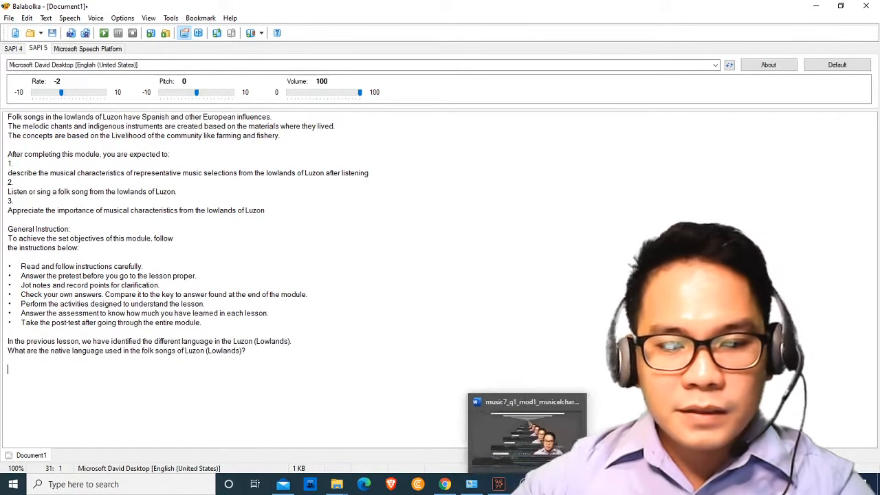
left_click(553, 433)
scroll(443, 300, "down", 5)
left_click_drag(273, 195, 585, 388)
scroll(383, 296, "down", 5)
scroll(429, 357, "down", 3)
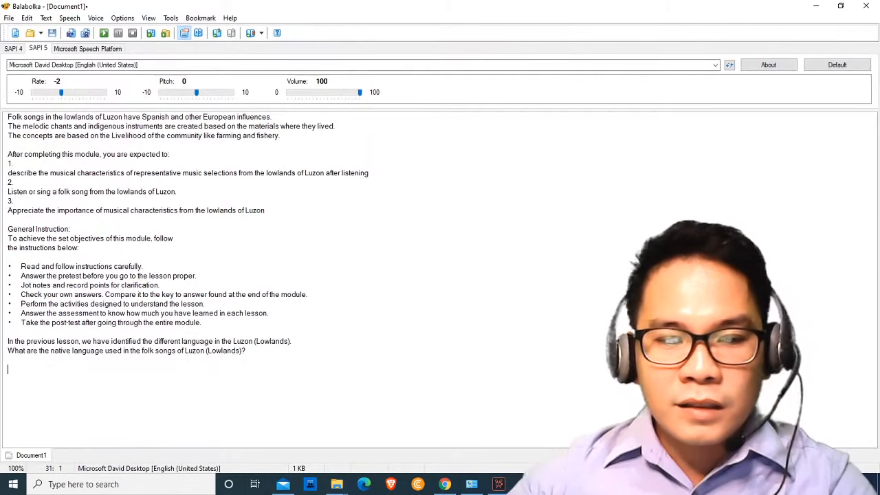
key("ctrl+v")
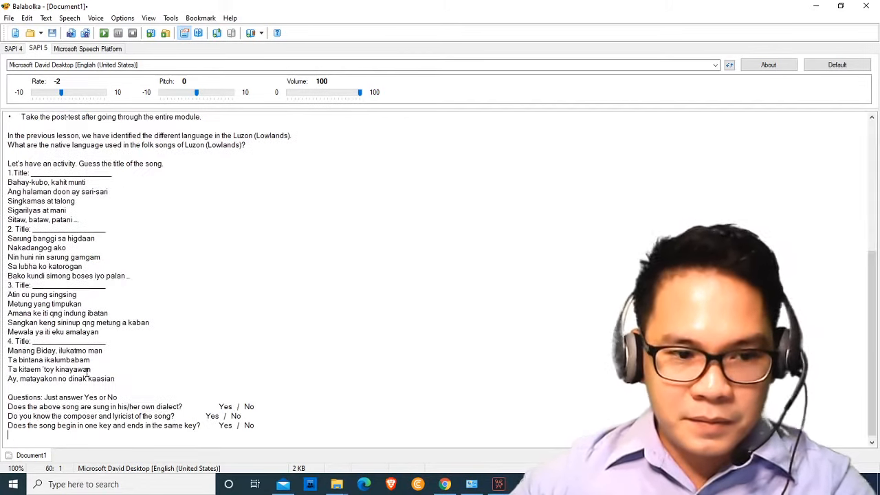
Step: Insert a blank line before the question "What are the native language used in the folk songs of Luzon (Lowlands)?"
scroll(112, 321, "up", 2)
scroll(111, 322, "up", 4)
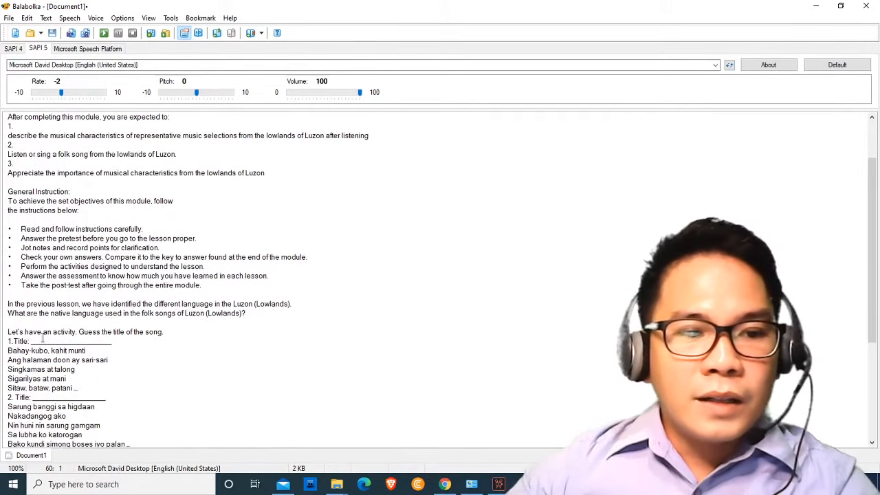
left_click(29, 314)
left_click(14, 303)
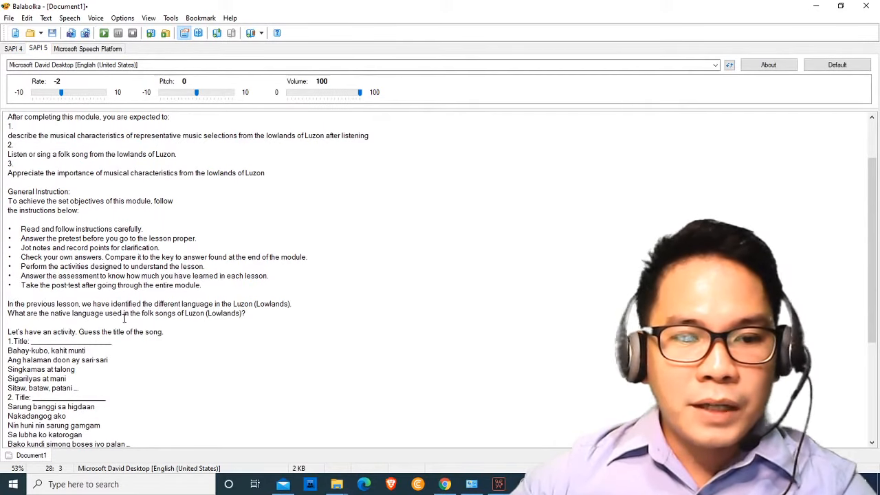
left_click(8, 314)
key("Return")
scroll(92, 322, "down", 1)
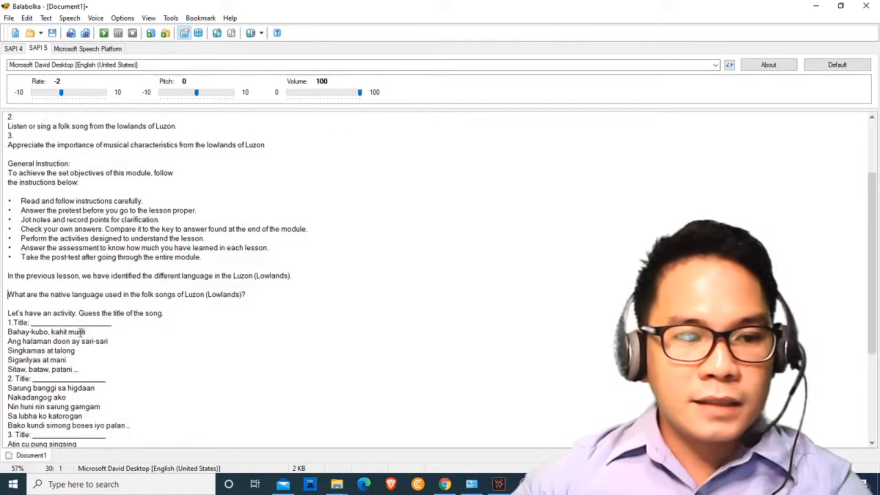
Step: Move the sentence "Guess the title of the song." onto its own line below "Let's have an activity."
triple_click(35, 322)
left_click(35, 321)
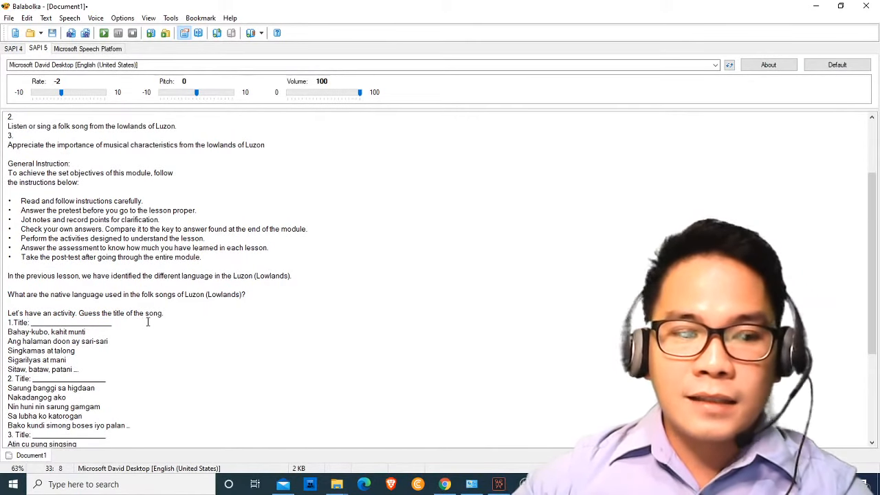
left_click(80, 315)
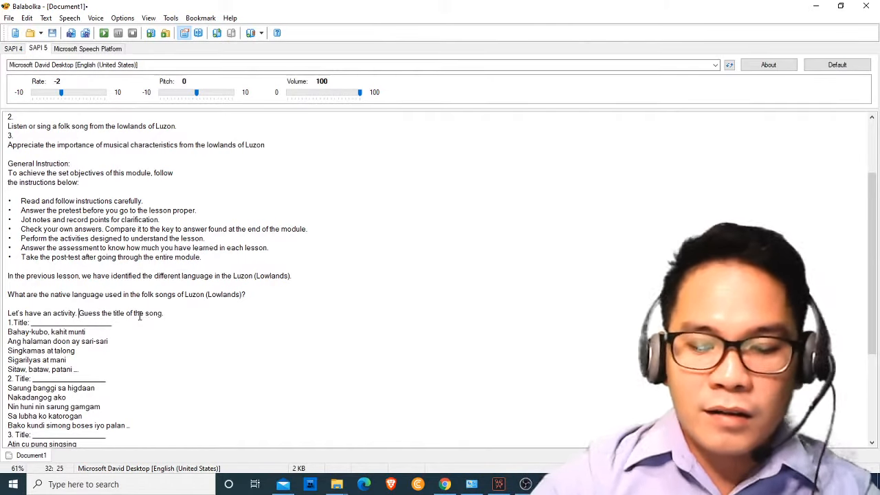
key("Return")
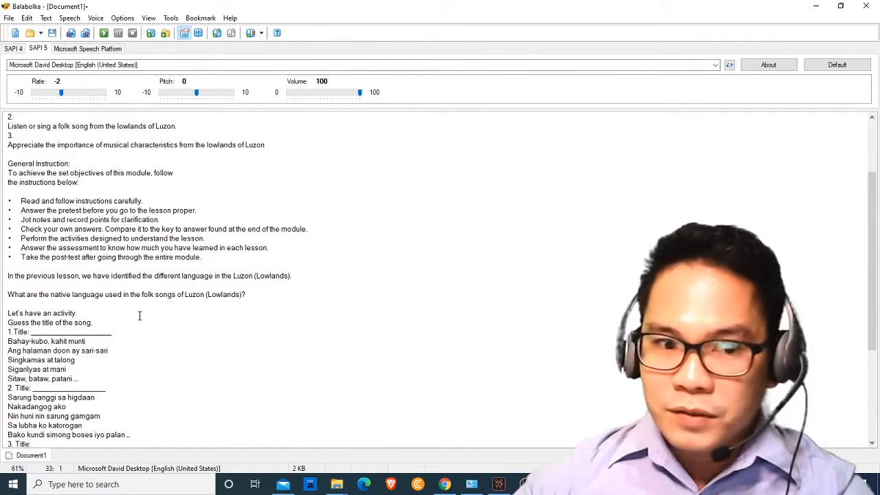
Step: Replace the first song's title line, including its underscore blank, with "Number 1."
left_click(35, 332)
left_click_drag(129, 338, 6, 334)
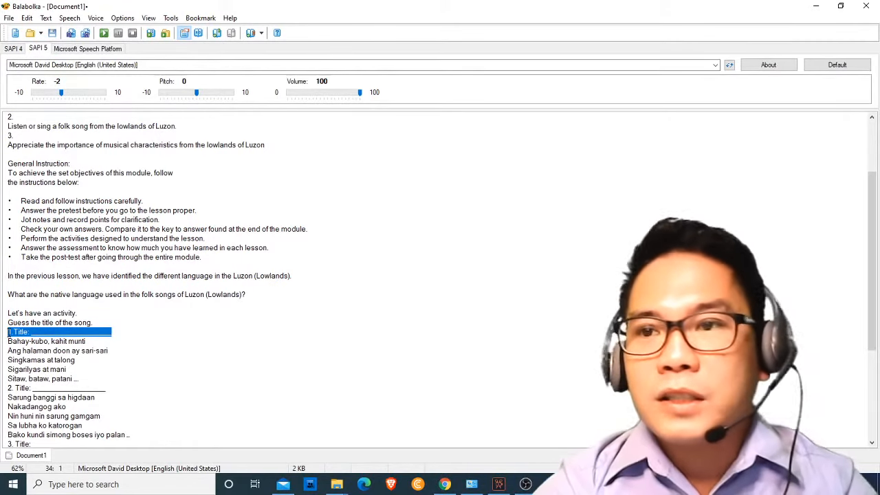
type("Numbe")
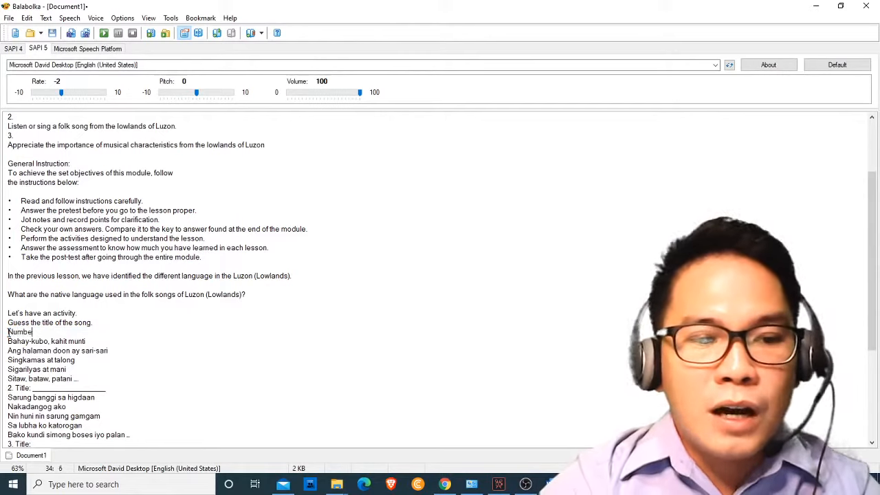
type("r 1")
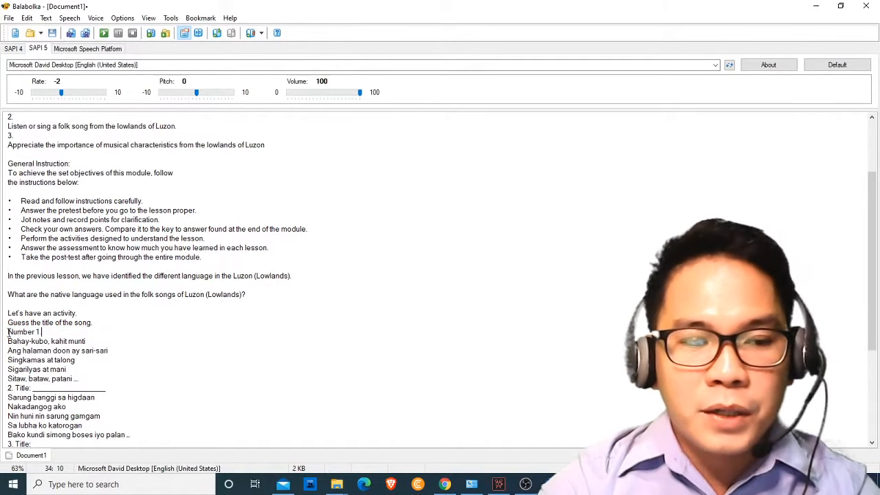
left_click(33, 322)
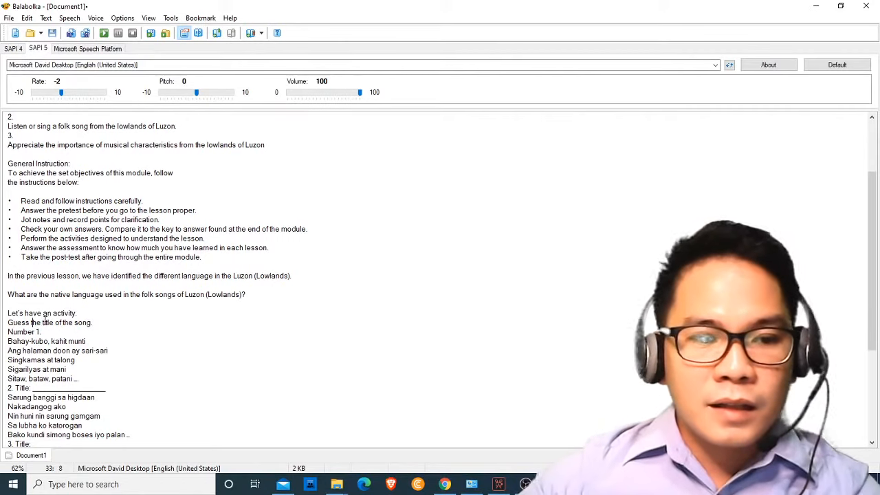
Step: Delete the Bahay-kubo lyrics under "Number 1." and leave blank lines in their place
left_click(37, 352)
left_click_drag(79, 379, 7, 341)
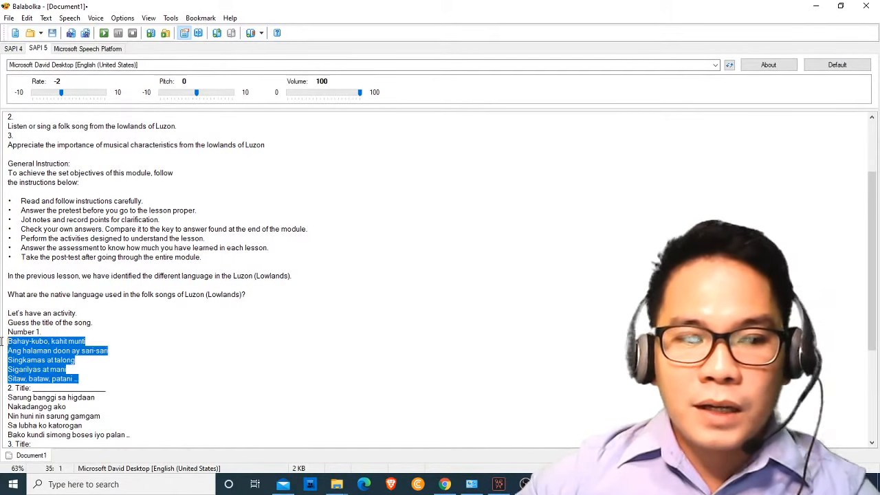
key("Delete")
key("Return")
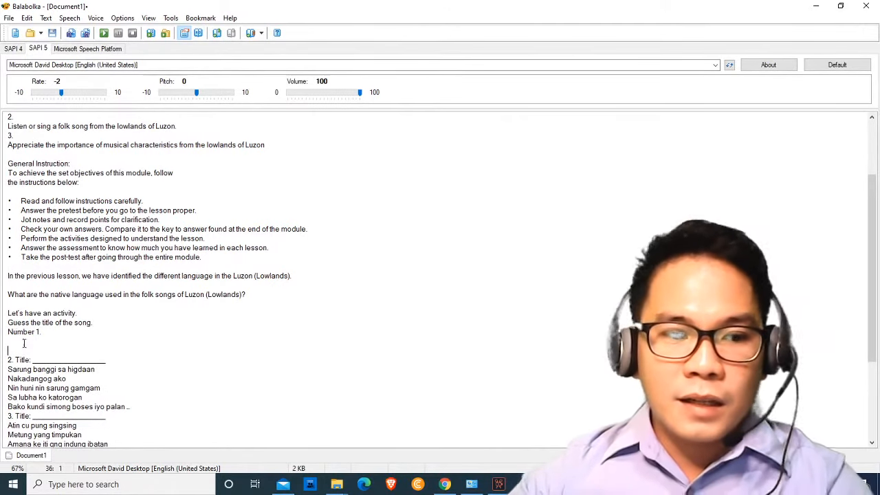
Step: Replace the title and lyrics of song 2, and those of songs 3 and 4, with copies of the "Number 1." line
left_click_drag(6, 332, 43, 333)
key("ctrl+c")
left_click_drag(8, 359, 125, 407)
key("ctrl+v")
key("Return")
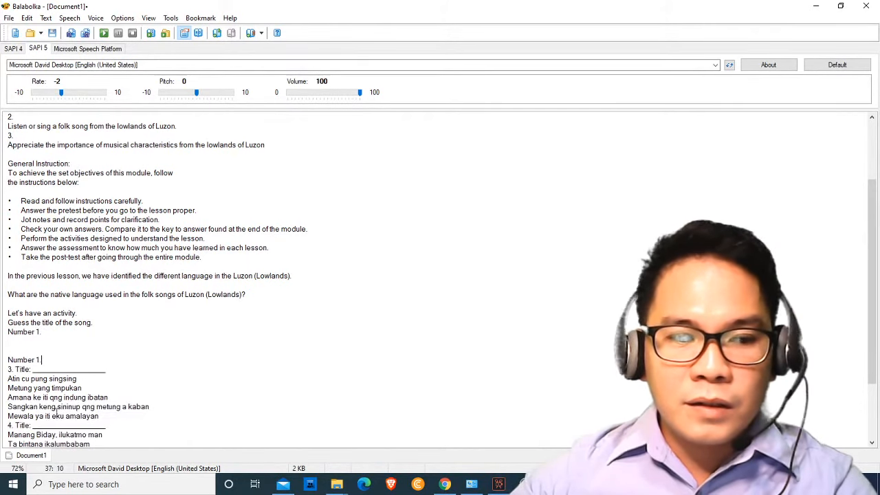
left_click_drag(7, 369, 122, 406)
key("ctrl+v")
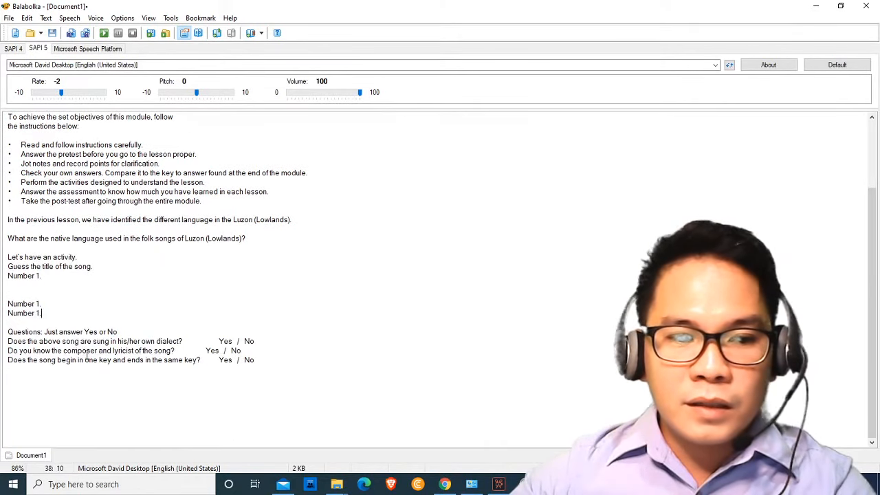
Step: Separate the second and third "Number 1." lines with blank lines and add "Number 4" below them after a blank line
left_click(43, 308)
key("Return")
key("Return")
left_click(55, 333)
key("Return")
key("Return")
type("Number 4")
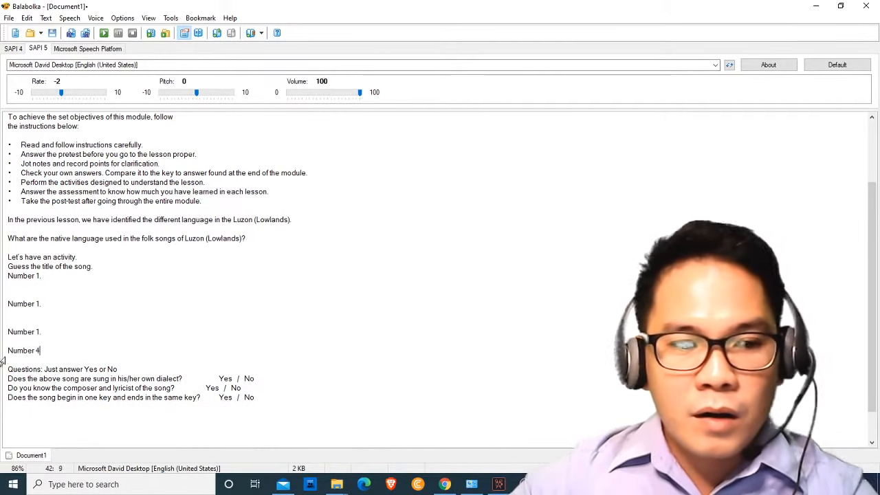
Step: Renumber the second and third "Number 1." lines as "Number 2." and "Number 3."
left_click(39, 304)
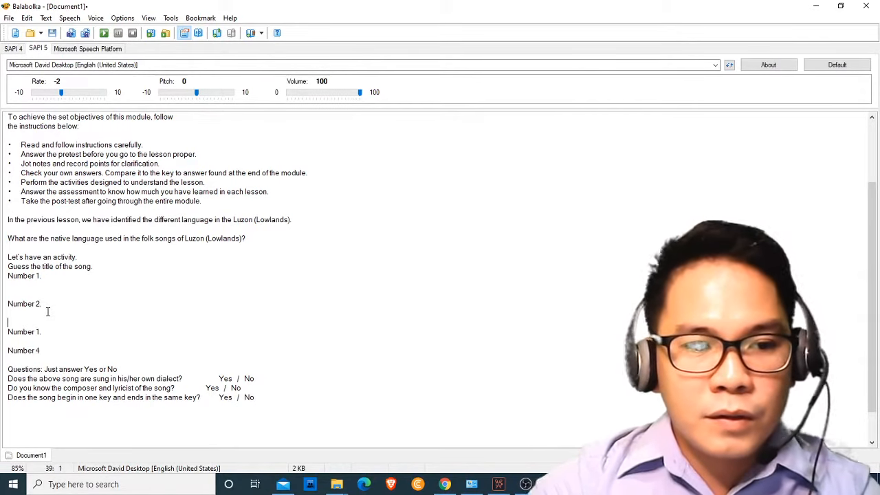
left_click(40, 332)
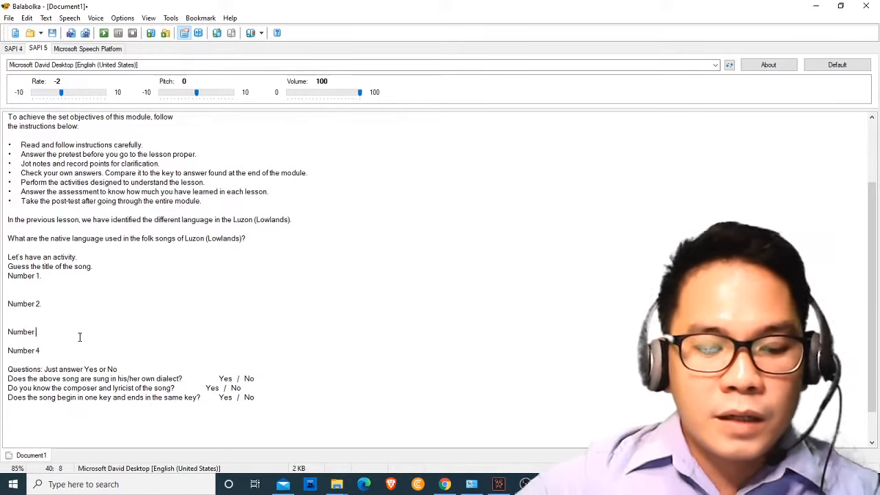
type("3.")
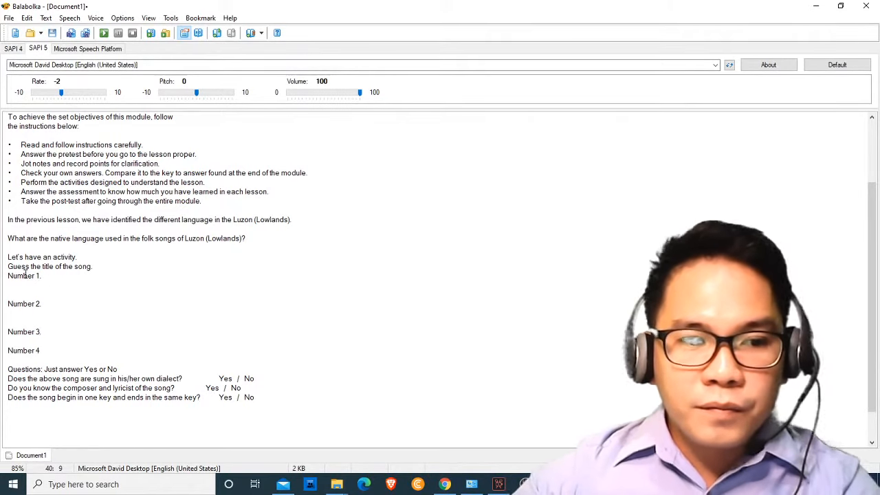
Step: Copy "Guess the title of the song." below each of the four Number lines, and insert a blank line above "Number 4"
left_click_drag(8, 266, 100, 266)
key("ctrl+c")
left_click(44, 285)
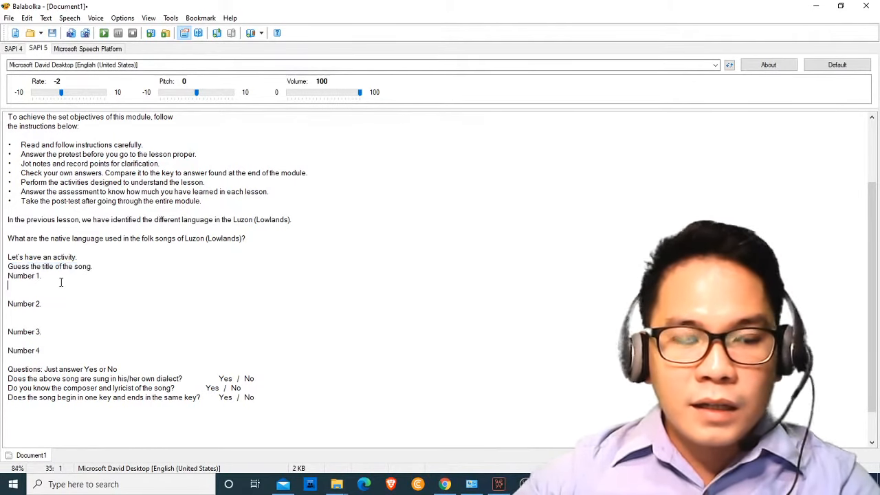
key("ctrl+v")
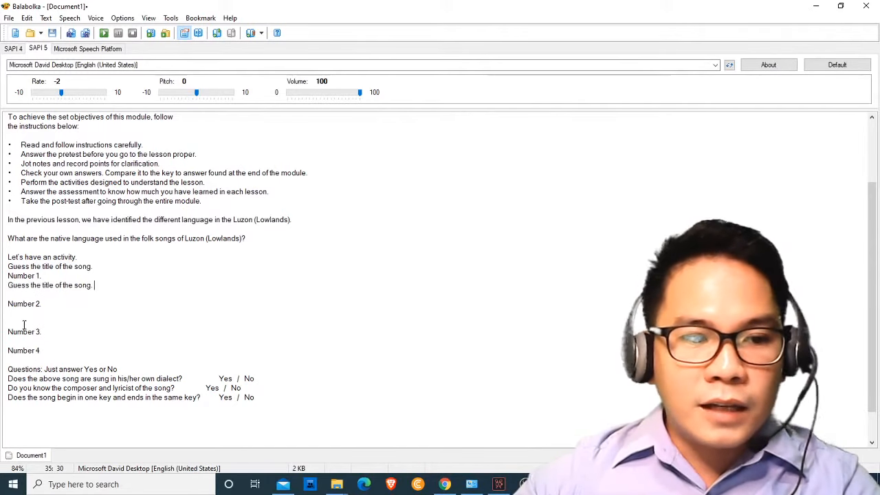
left_click(41, 311)
key("ctrl+v")
left_click(39, 341)
key("ctrl+v")
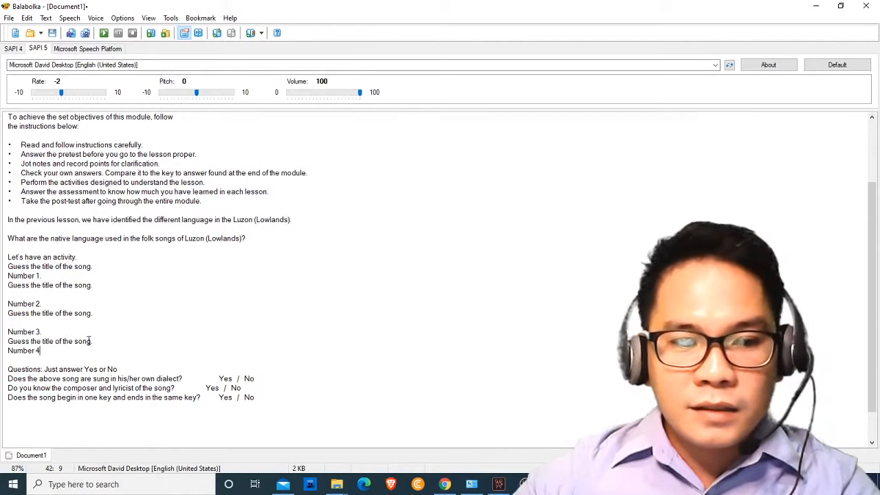
key("Return")
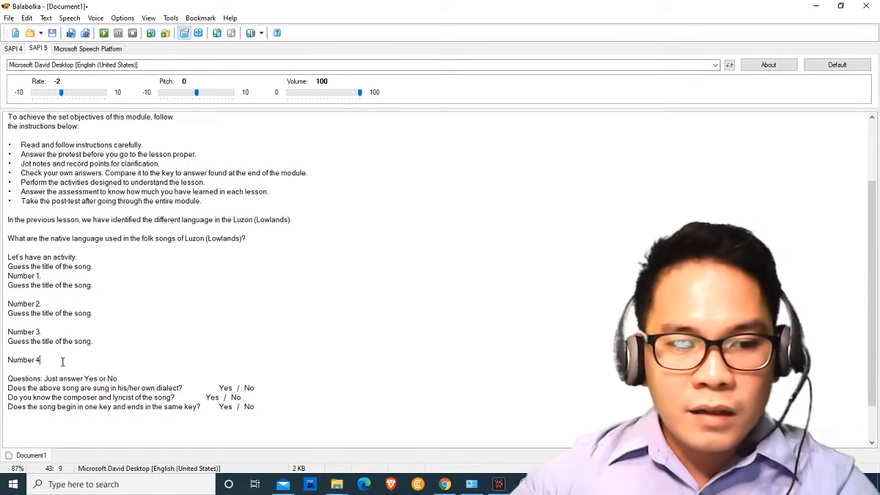
left_click(43, 355)
key("Return")
key("ctrl+v")
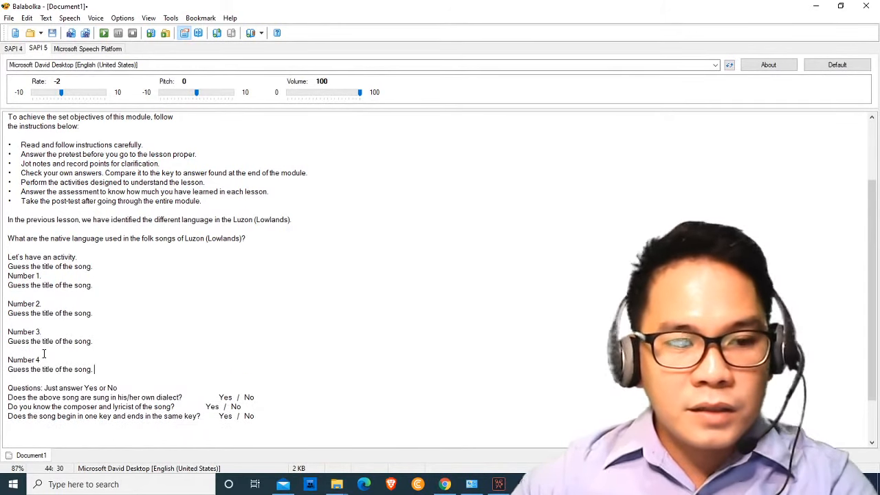
Step: Put "Just answer Yes or No" on its own line and expand the heading above it to "Answer the following Questions:"
left_click(46, 390)
left_click(9, 390)
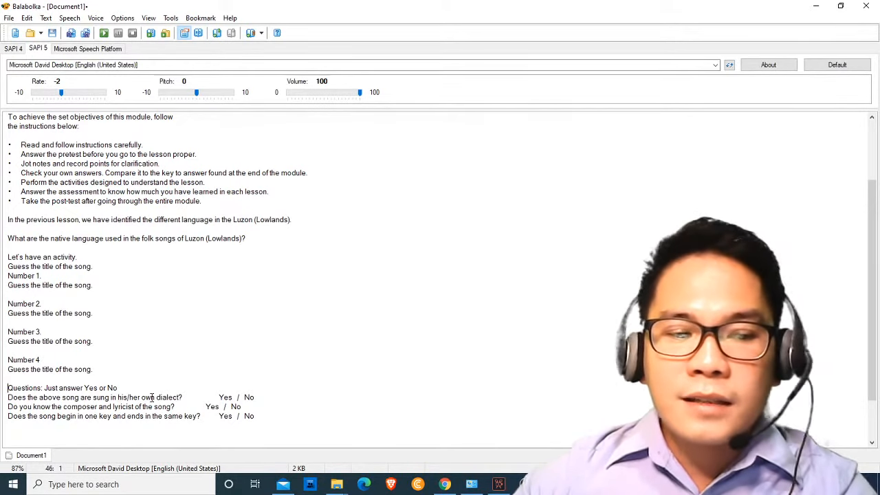
left_click(46, 389)
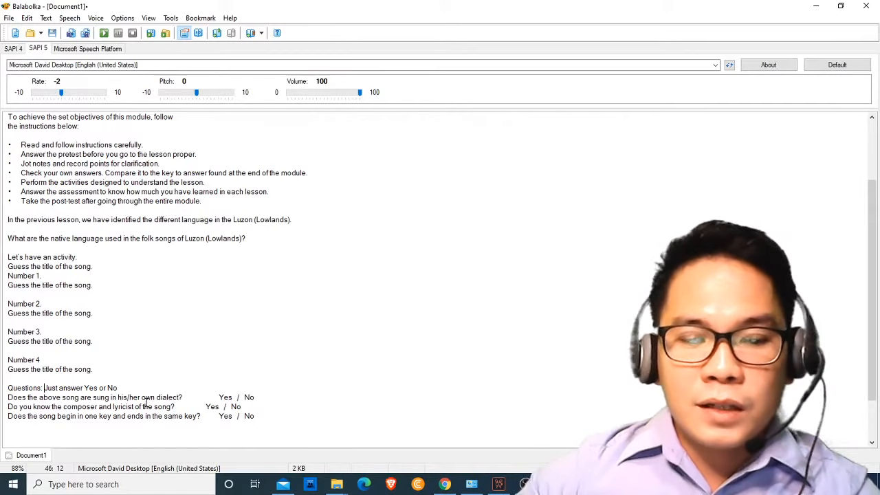
key("Return")
left_click(11, 389)
type("Ans")
type("wer the followin")
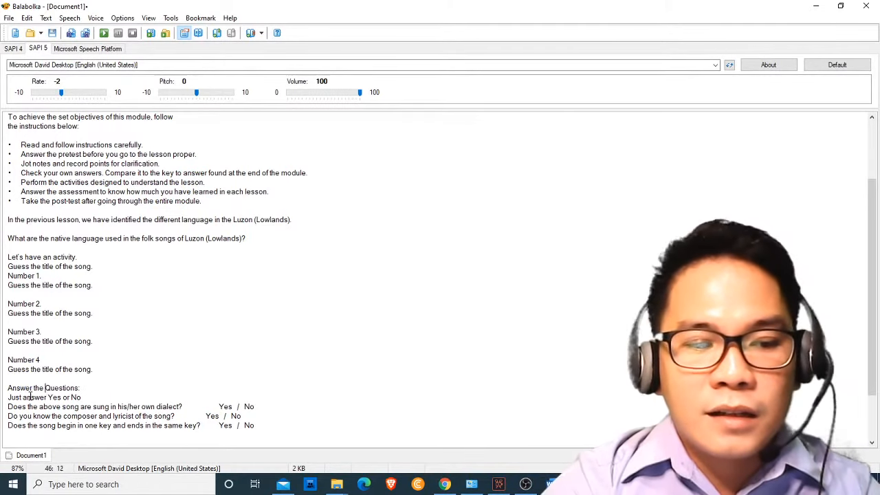
type("g")
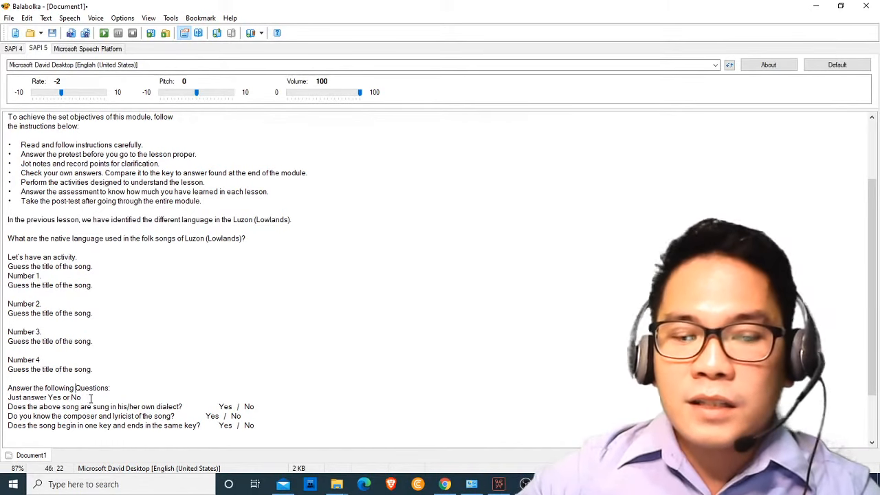
Step: Move the first question's "Yes / No" options onto their own line and reword them as "Yes, or, No"
left_click(218, 406)
key("Return")
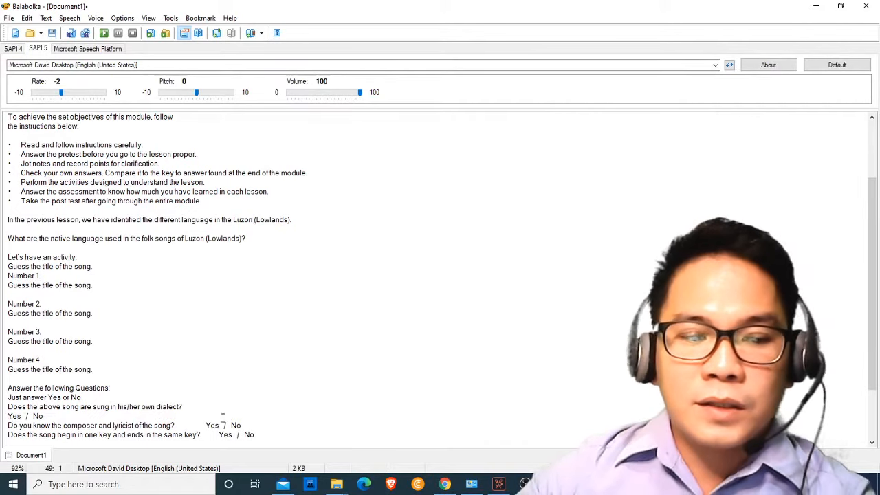
left_click(33, 417)
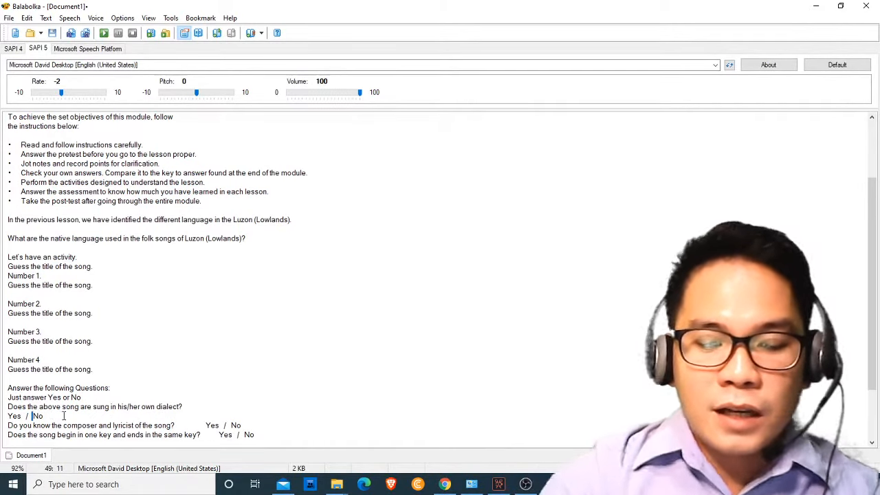
key("BackSpace")
key("BackSpace")
key("BackSpace")
key("BackSpace")
key("BackSpace")
key("BackSpace")
key("BackSpace")
type(", or")
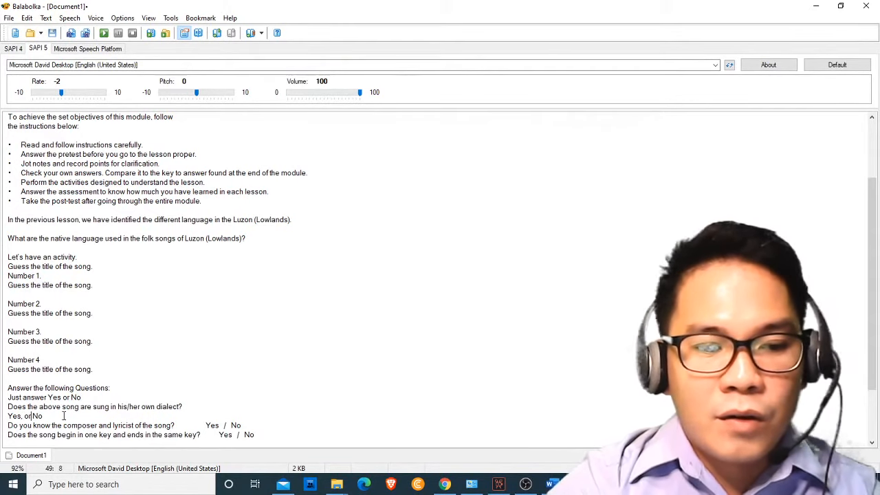
type(",")
key("BackSpace")
Step: Read aloud from the first question's answer line to check its pauses, and stop the playback
left_click(3, 418)
left_click(103, 33)
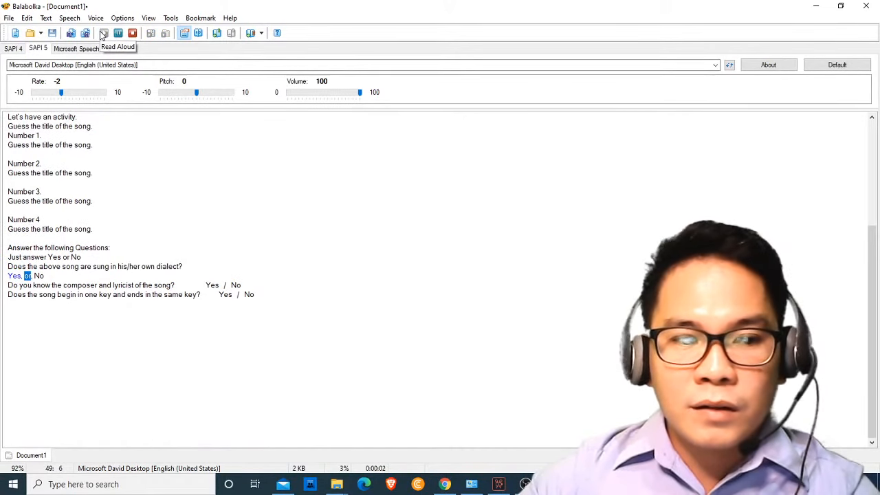
left_click(132, 33)
Step: Try the first question's answer line without commas as "Yes or No" and read it aloud
left_click(25, 276)
key("BackSpace")
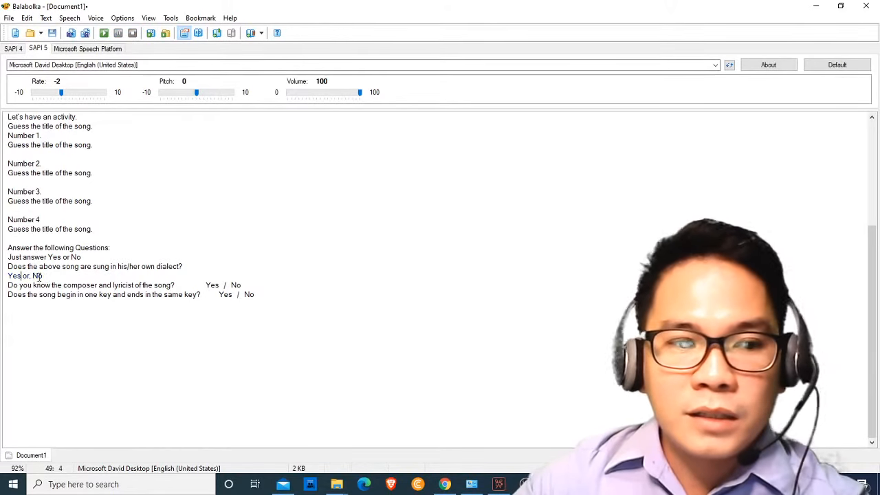
left_click(31, 276)
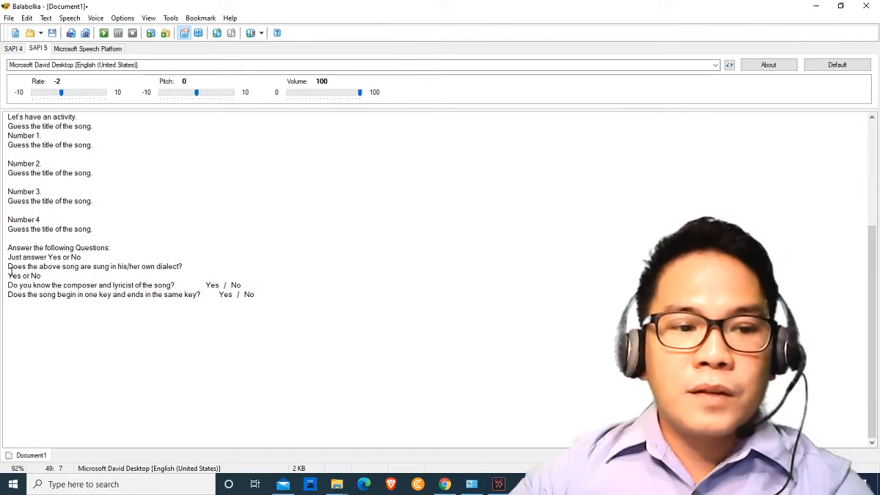
left_click(104, 33)
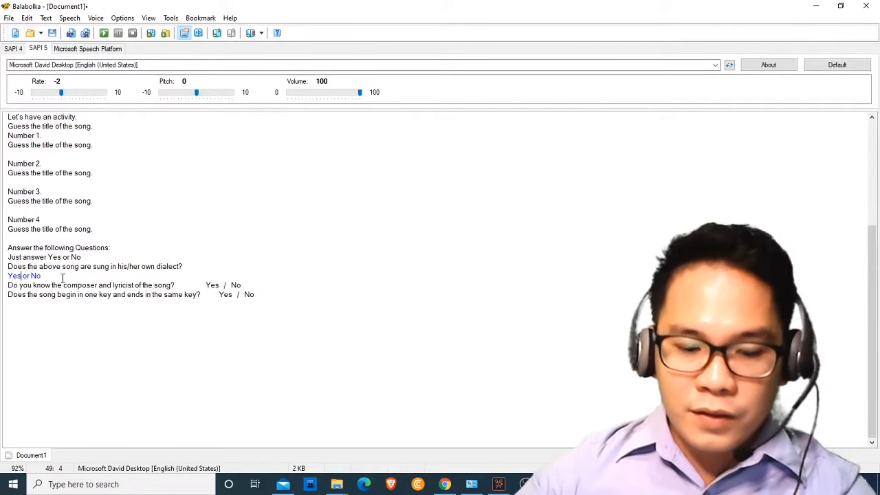
Step: Change the first question's answer line to "Yes, or, No." and listen to it read aloud
type(", or")
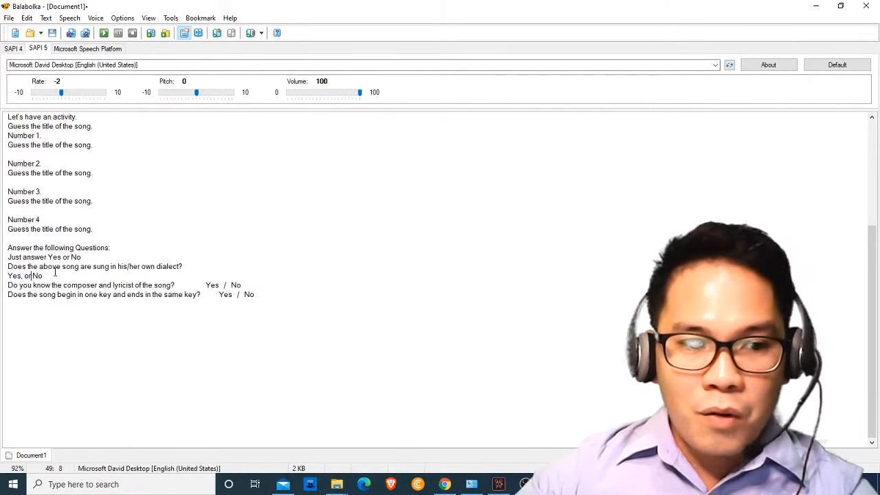
type(",")
key("Up")
left_click(66, 275)
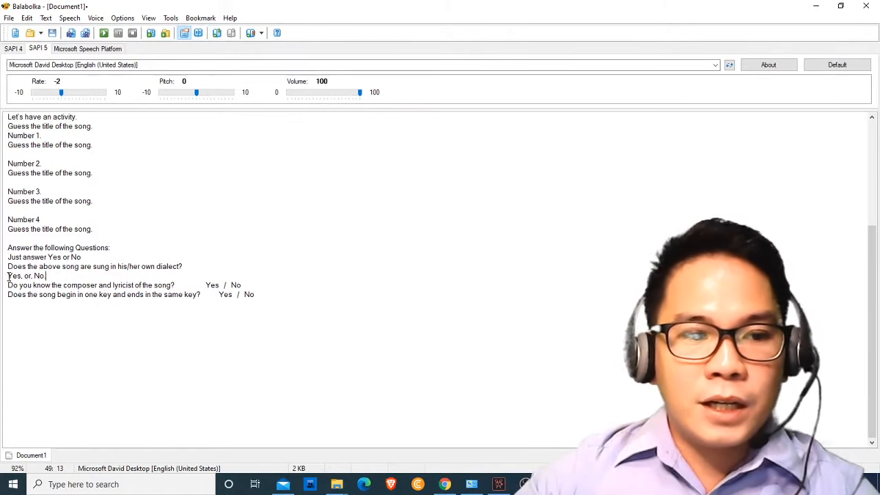
left_click(104, 33)
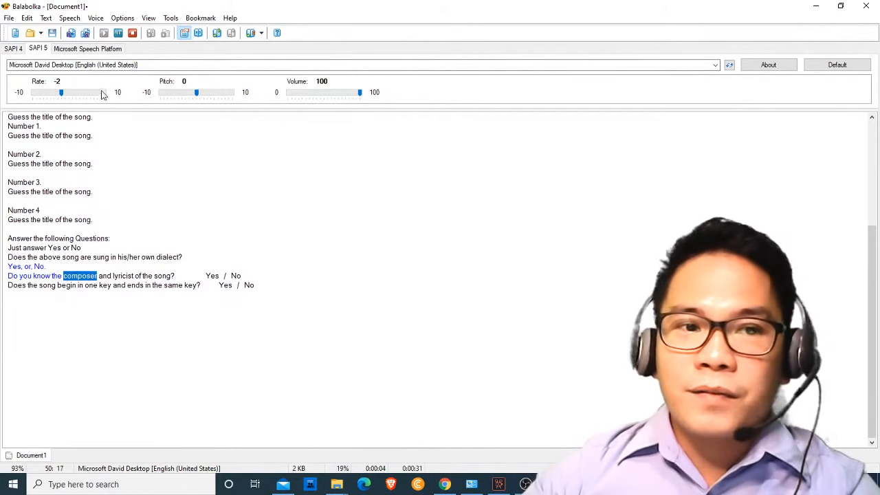
left_click(136, 36)
Step: Insert a blank line after the first answer and move the "Yes / No" options of the other two questions onto separate lines
left_click(90, 267)
key("Return")
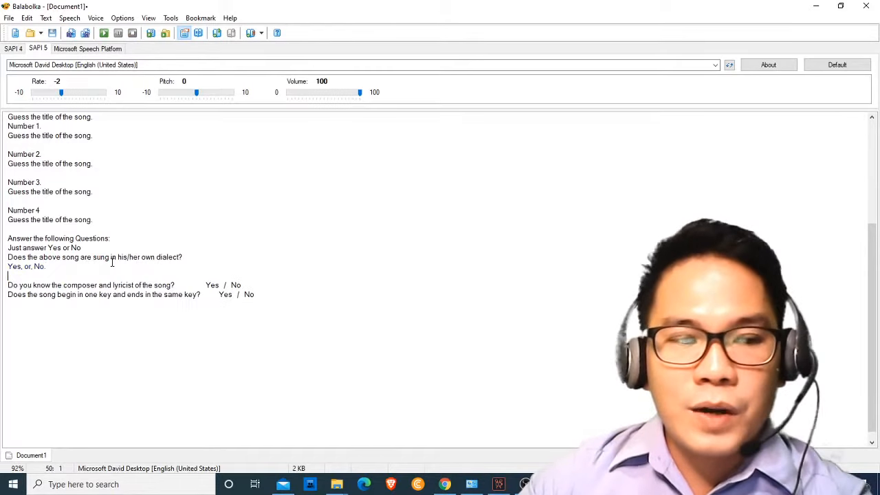
left_click(205, 285)
key("Return")
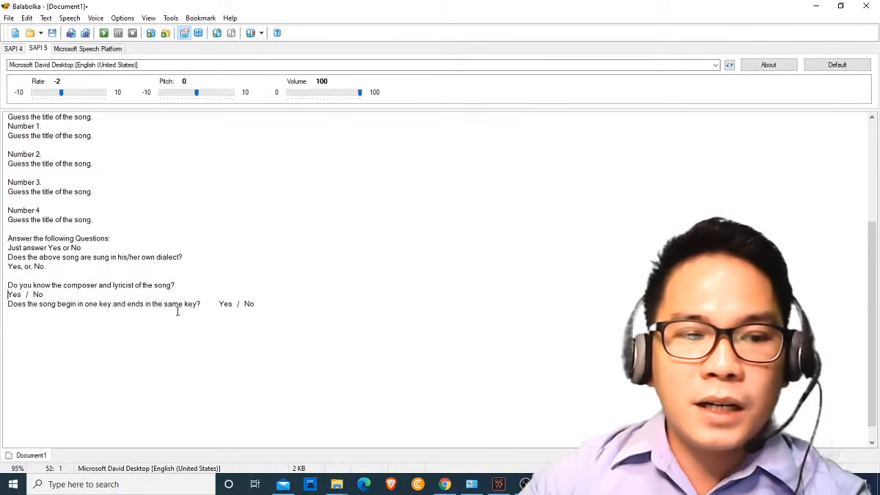
key("Return")
left_click(219, 313)
key("Return")
key("Return")
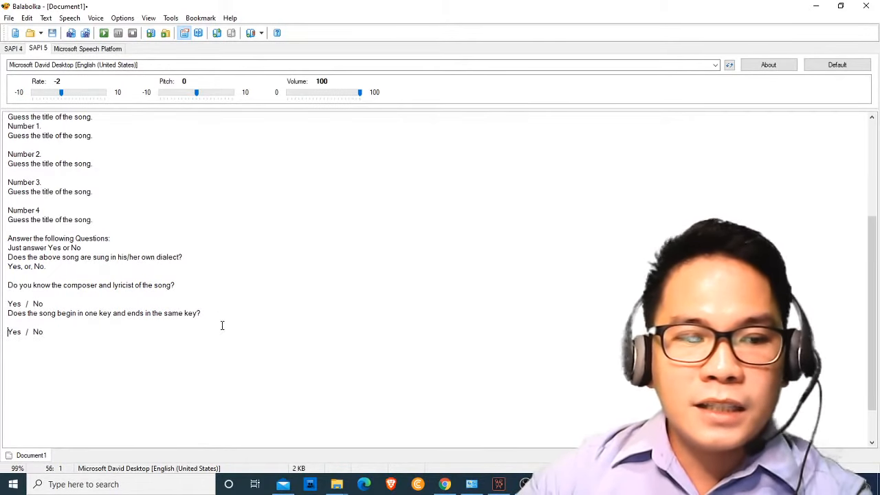
Step: Replace the "Yes / No" options under the second and third questions with copies of "Yes, or, No."
left_click_drag(50, 266, 7, 268)
key("ctrl+c")
left_click(19, 295)
key("ctrl+v")
left_click_drag(48, 304, 7, 304)
key("Delete")
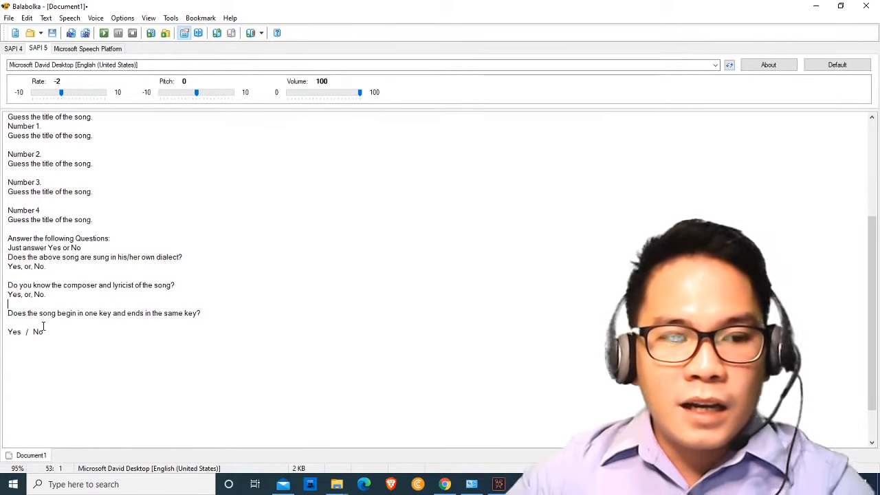
left_click(42, 323)
key("ctrl+v")
left_click_drag(46, 332, 8, 332)
key("Return")
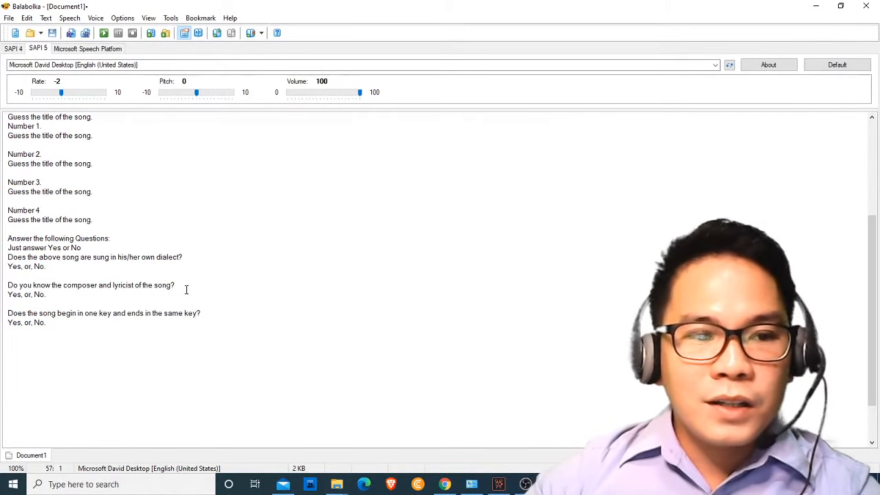
Step: Review the edited text and listen to it read aloud from "Let's have an activity." into the Number 2 item
scroll(97, 250, "up", 4)
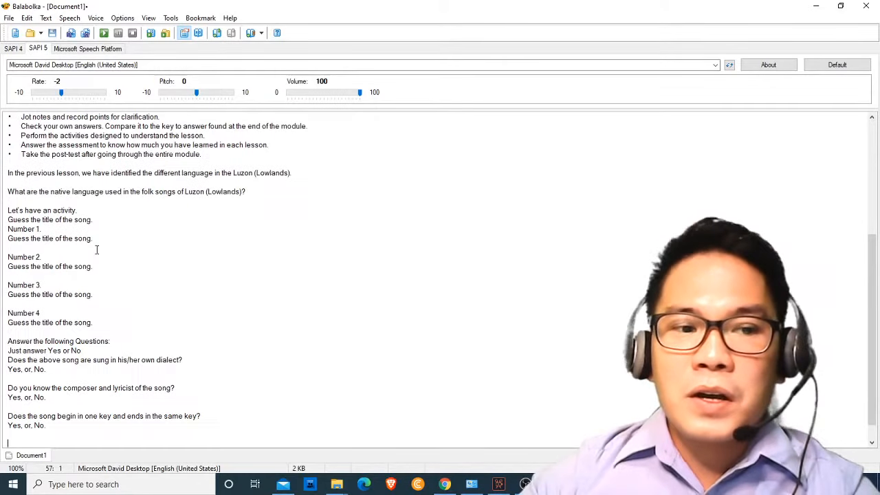
scroll(97, 249, "up", 7)
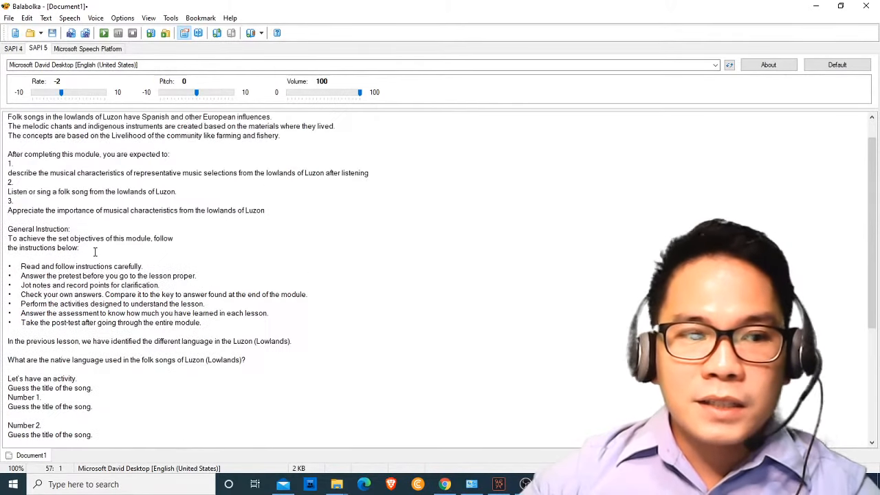
scroll(95, 254, "down", 4)
scroll(95, 259, "down", 1)
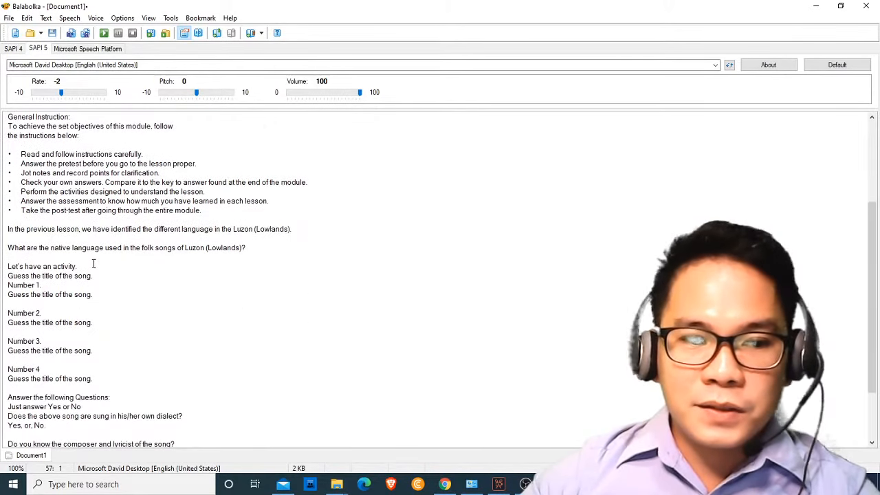
left_click(57, 323)
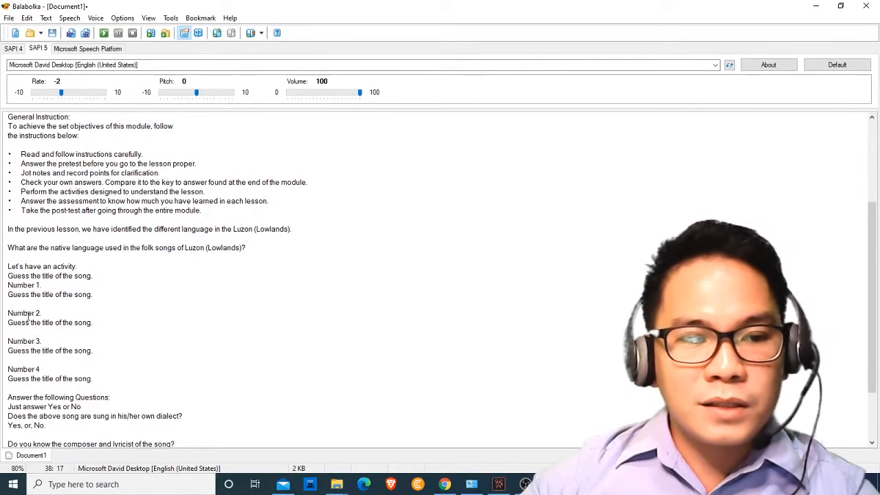
left_click(8, 269)
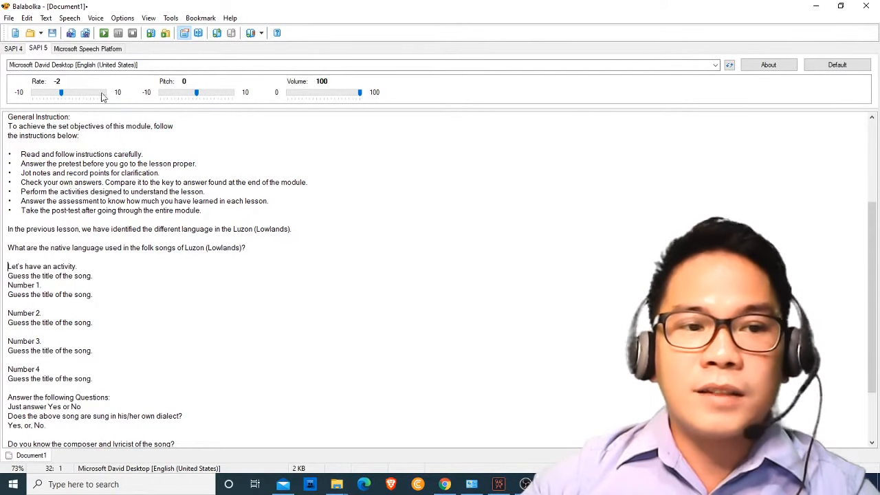
left_click(104, 33)
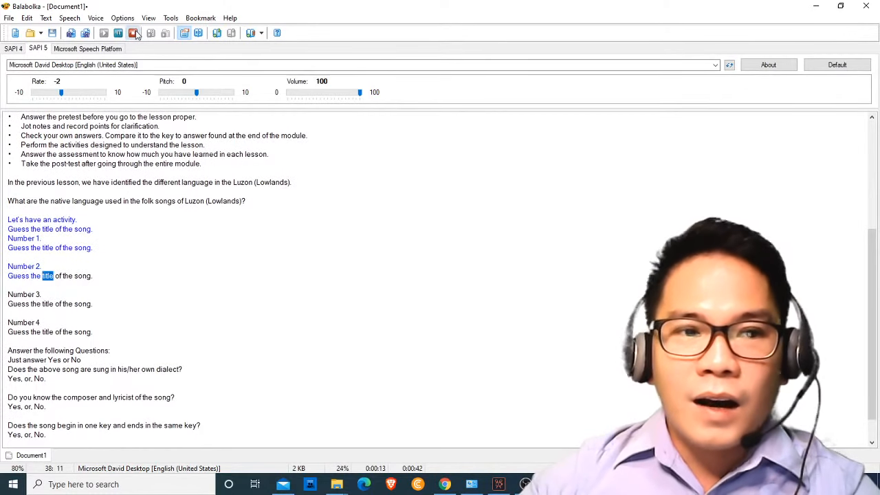
left_click(134, 33)
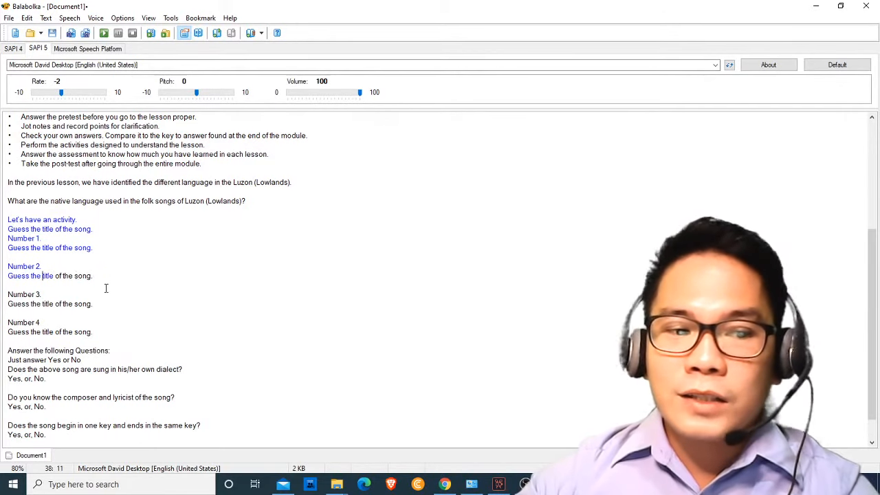
Step: Save the edited text as a text file named "Quarter 1 Module 1 script audio" in the eBook Making files folder and dismiss the antivirus alert
scroll(107, 293, "up", 6)
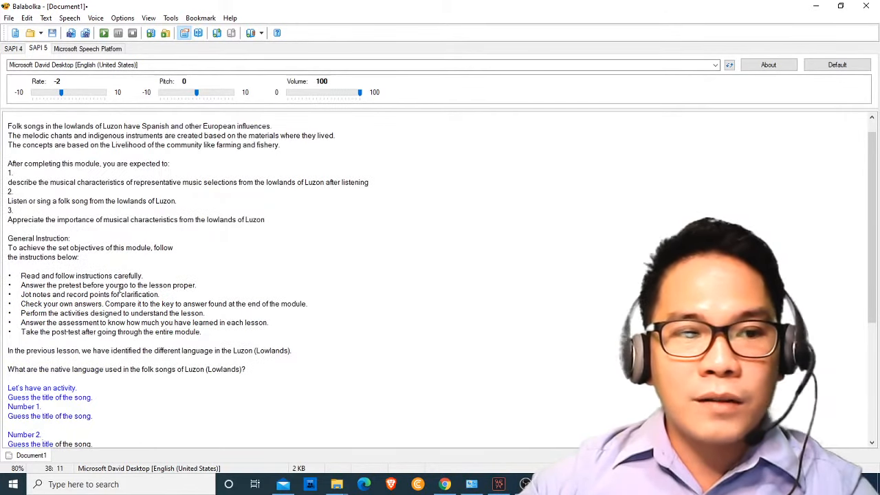
scroll(120, 288, "down", 7)
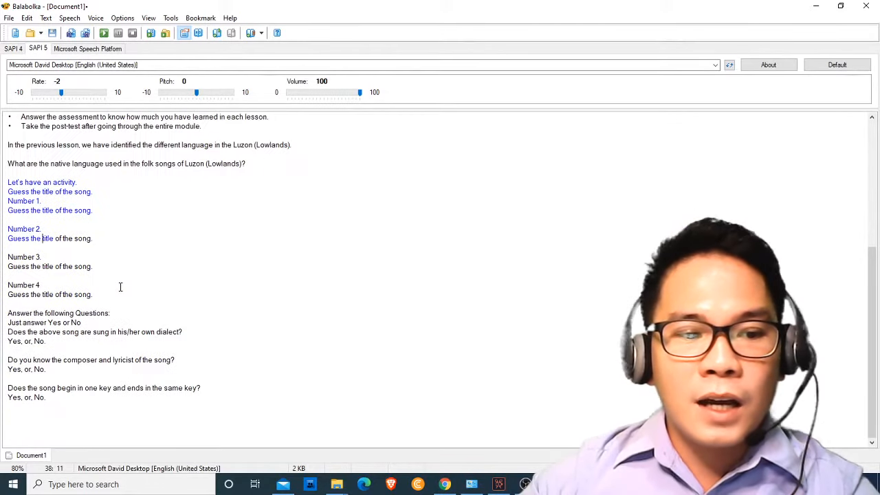
scroll(120, 287, "up", 8)
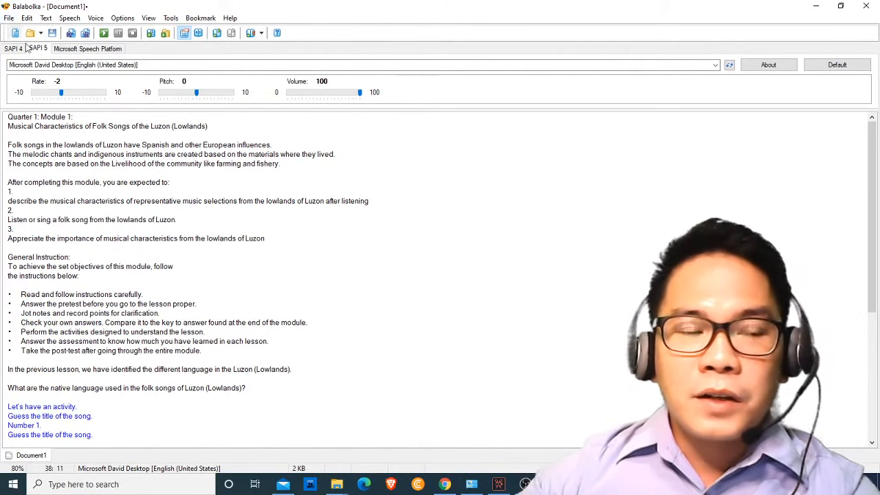
left_click(8, 19)
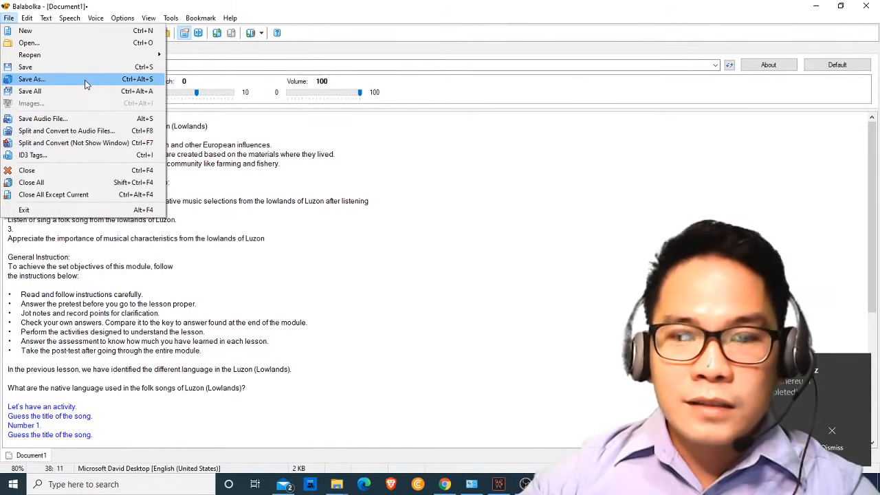
left_click(86, 84)
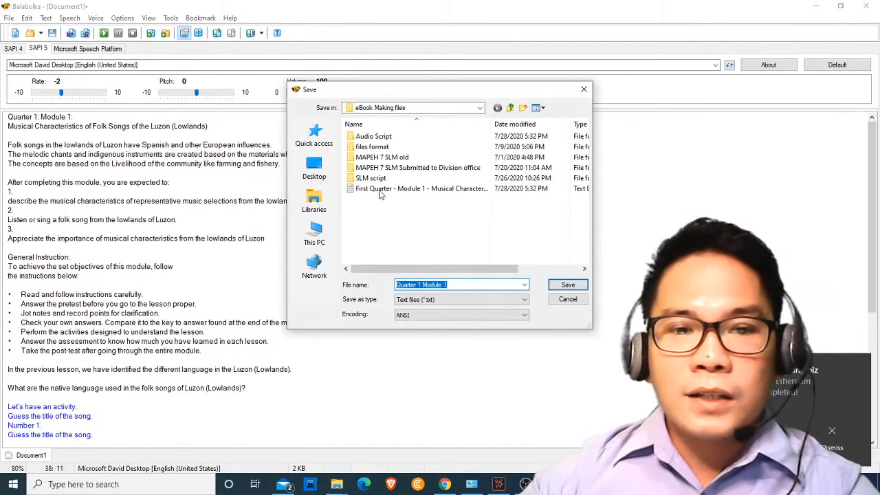
left_click(462, 284)
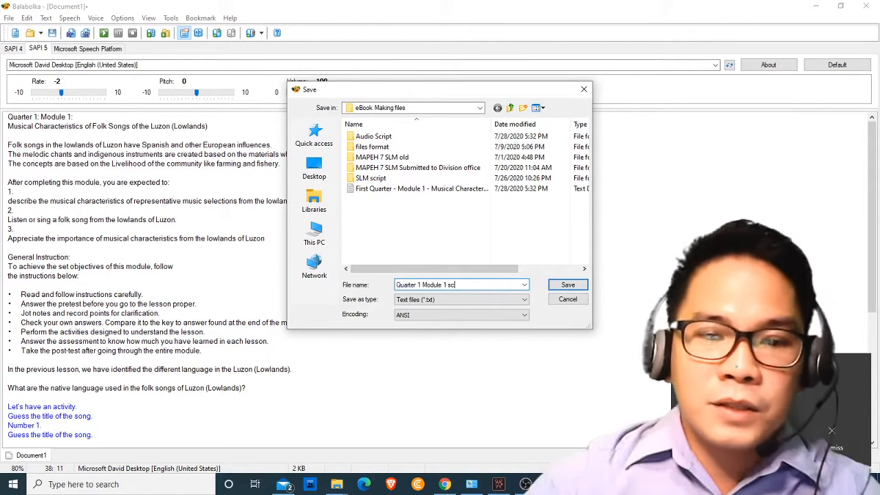
type("script ")
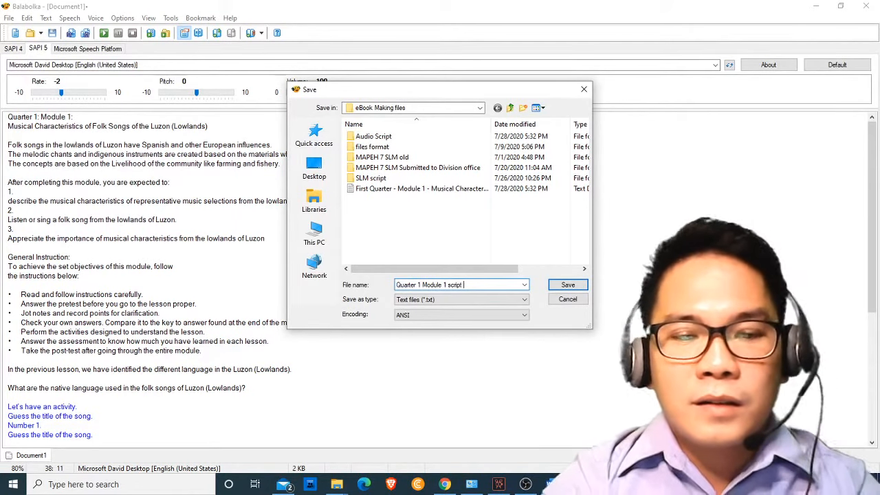
type("a")
type("udio")
key("Return")
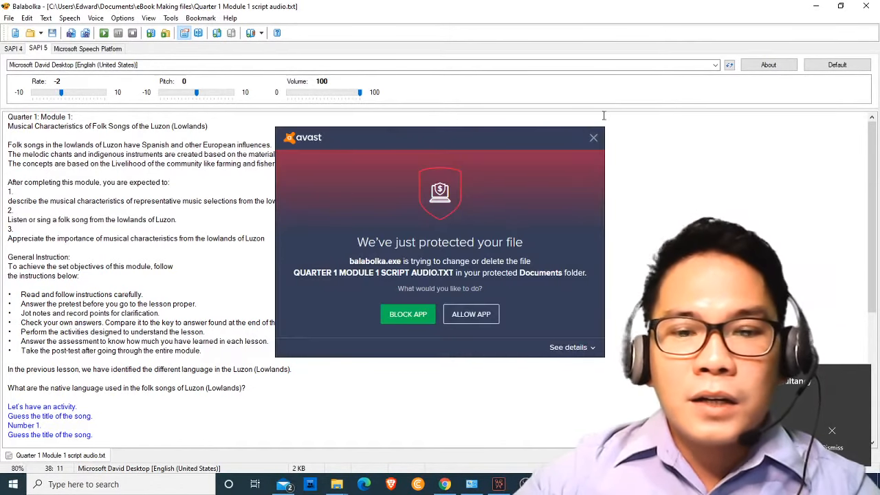
left_click(594, 137)
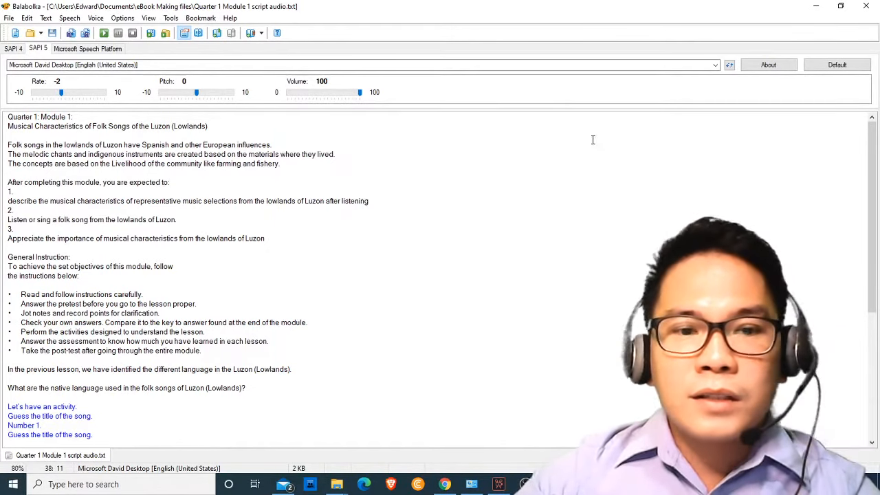
Step: Save the spoken text as a Wave audio file named "Quarter 1 Module 1 script audio" in the Audio Script folder
left_click(10, 18)
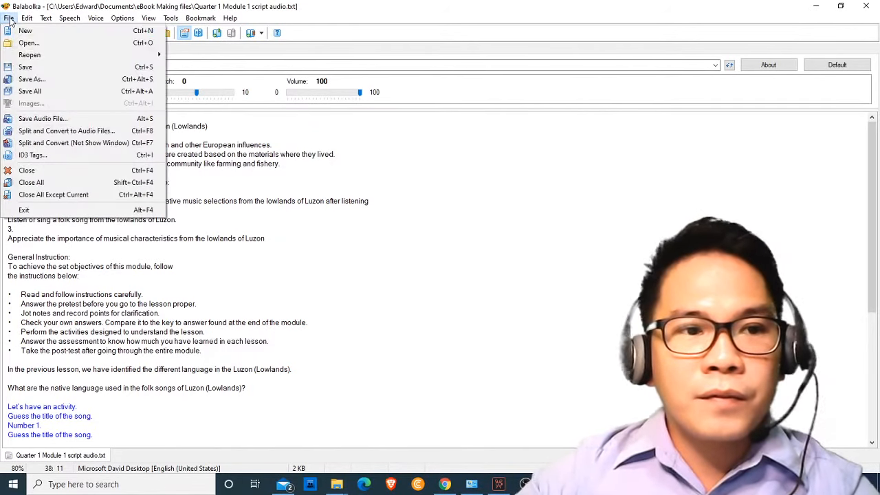
left_click(59, 119)
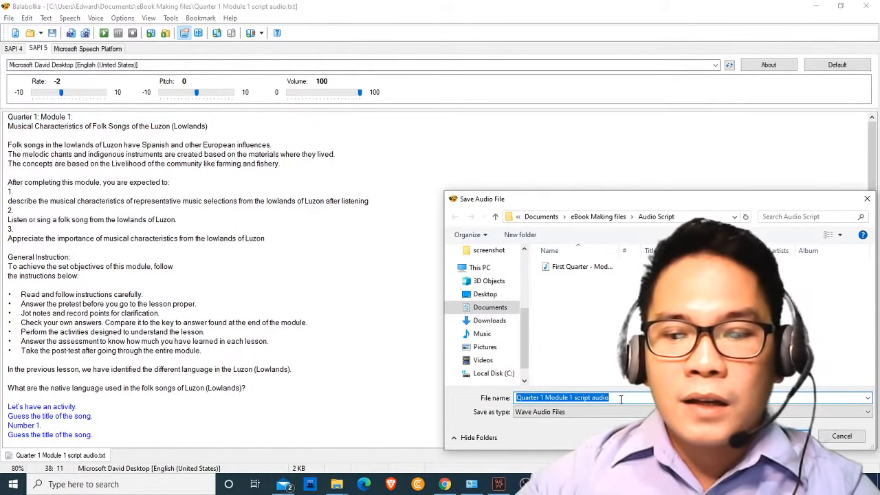
left_click(620, 398)
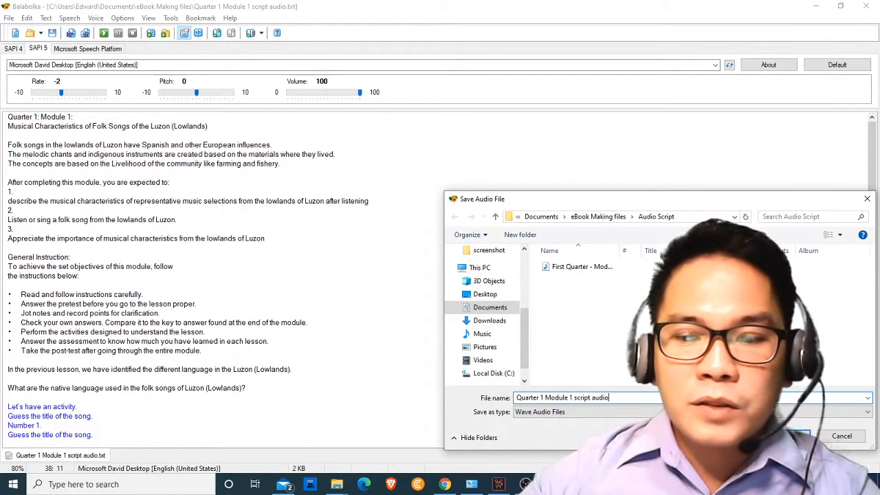
key("Return")
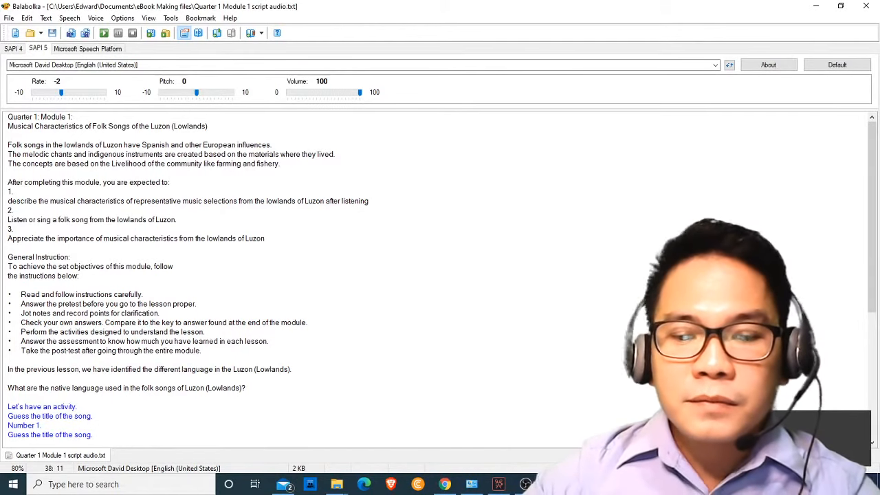
Step: Switch to Movavi Video Editor Plus and import the "Quarter 1 Module 1 script audio" file from the Audio Script folder
left_click(503, 486)
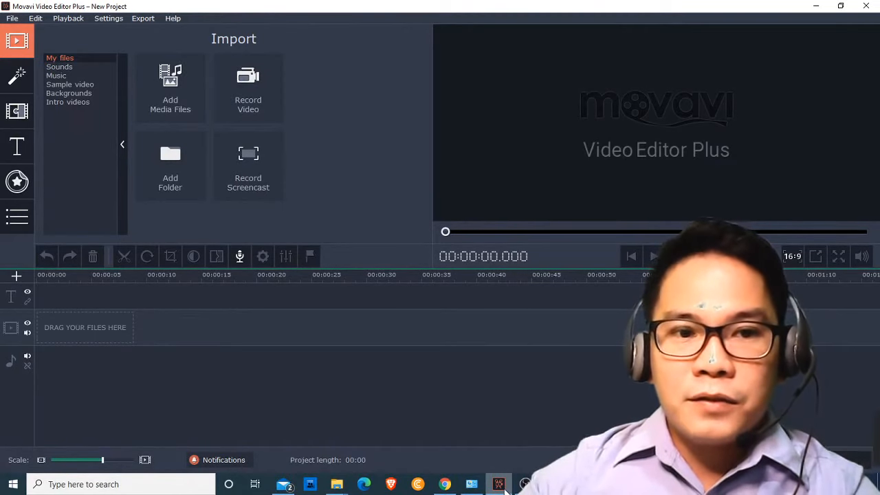
left_click(173, 95)
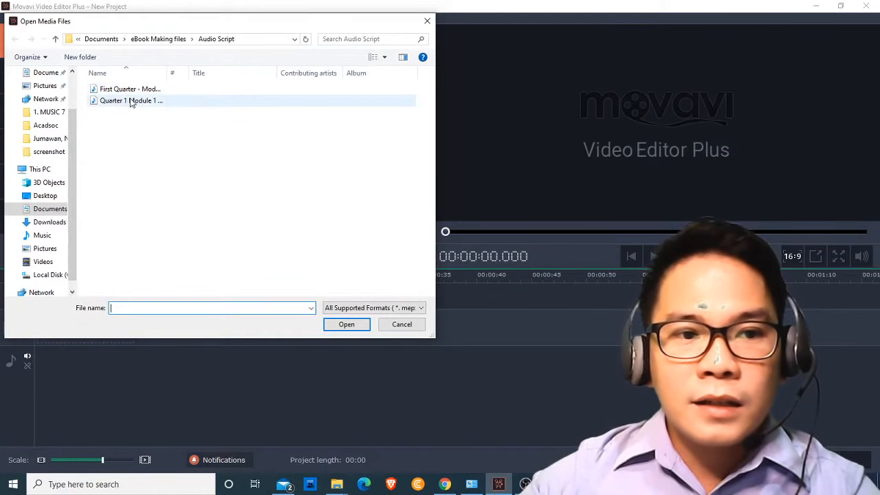
left_click(135, 103)
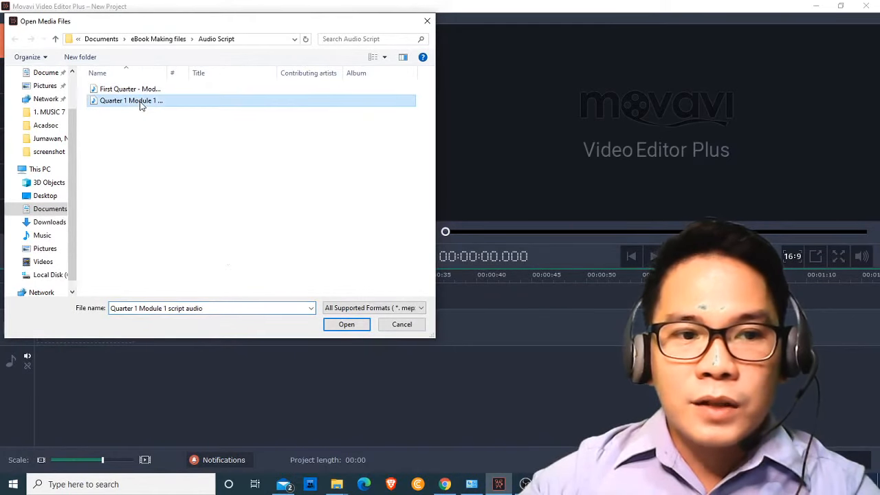
left_click(342, 326)
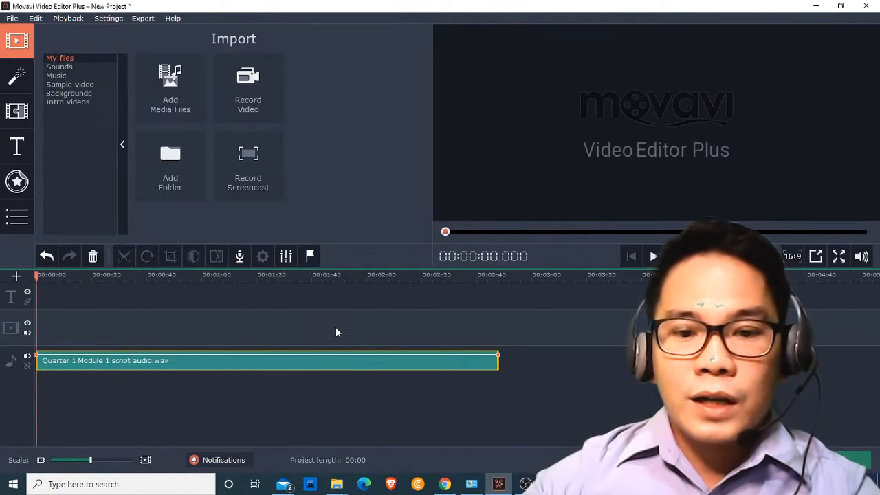
Step: Listen to the beginning of the script audio clip and to a short passage from about 02:10
left_click(654, 256)
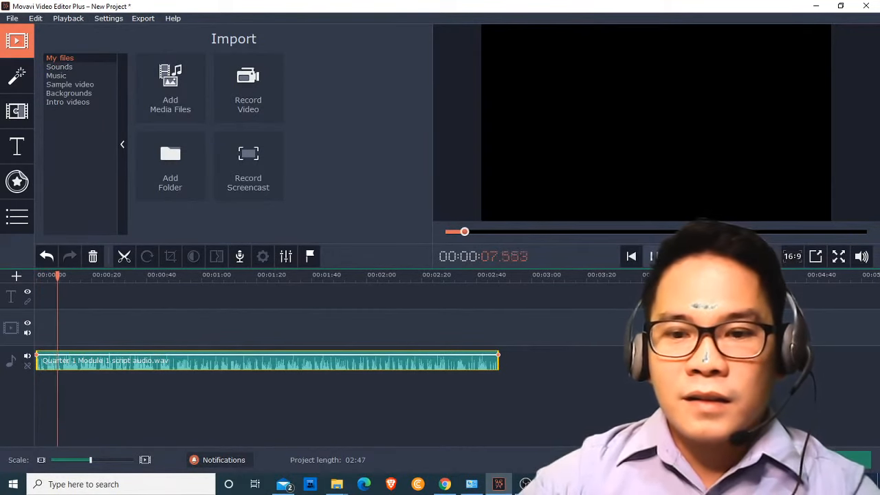
key("space")
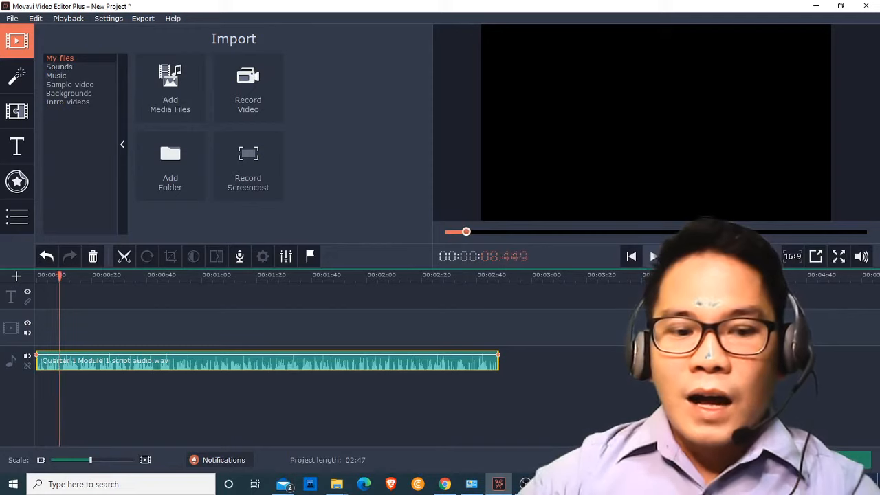
left_click(374, 368)
left_click(391, 368)
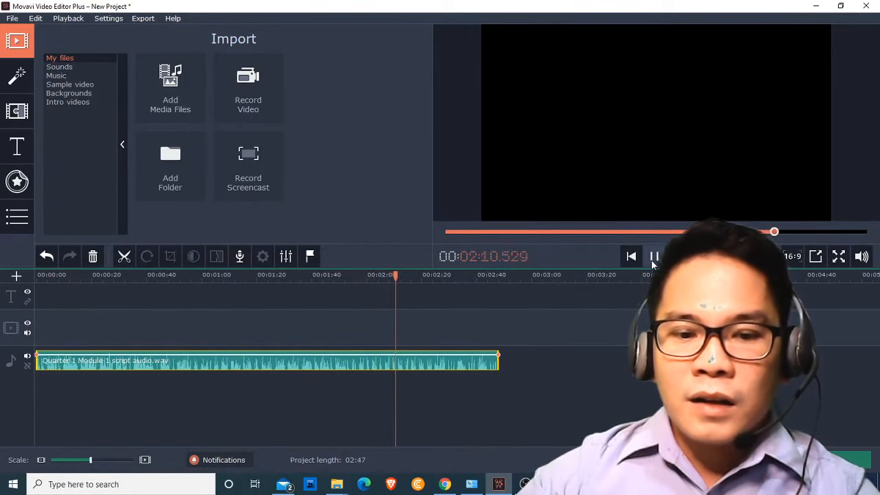
left_click(653, 261)
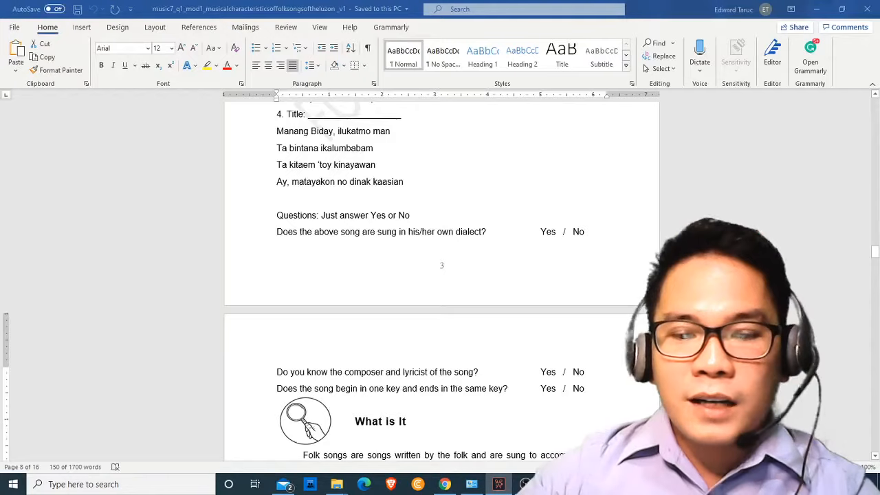
Step: Switch to the Word module and look up the first song's lyrics in the What's New activity
left_click(458, 328, "shift")
scroll(460, 328, "up", 8)
scroll(459, 328, "up", 1)
left_click(369, 301)
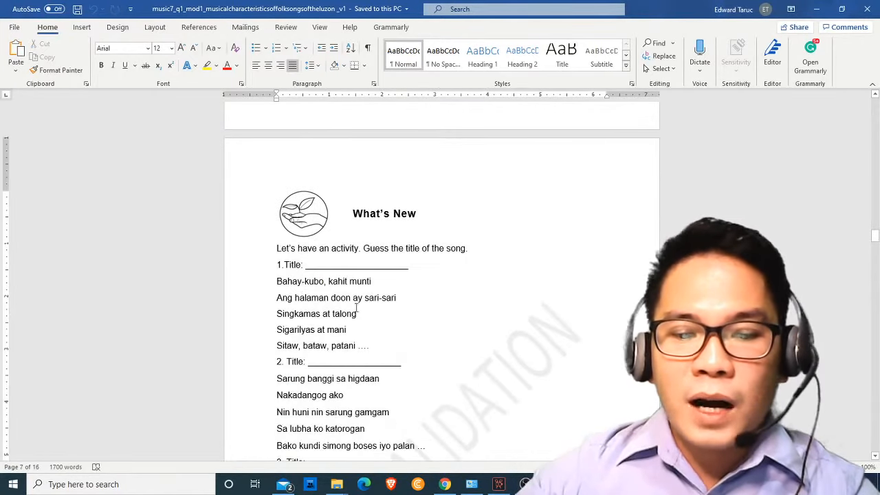
Step: Switch to Chrome and open YouTube in a new tab
left_click(445, 484)
left_click(231, 13)
left_click(228, 29)
type("you")
key("Return")
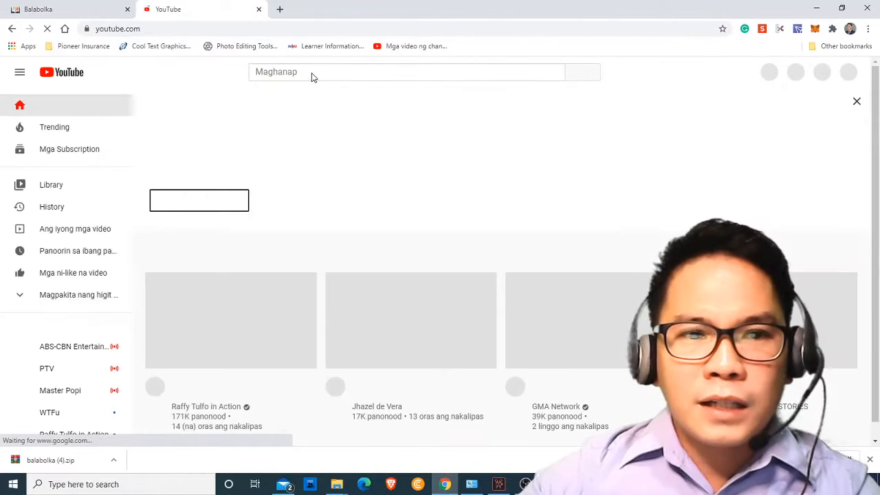
Step: Search YouTube for "bahay kubo", then open the robie317 video "Bahay Kubo (Nipa Hut)" and pause it
left_click(298, 71)
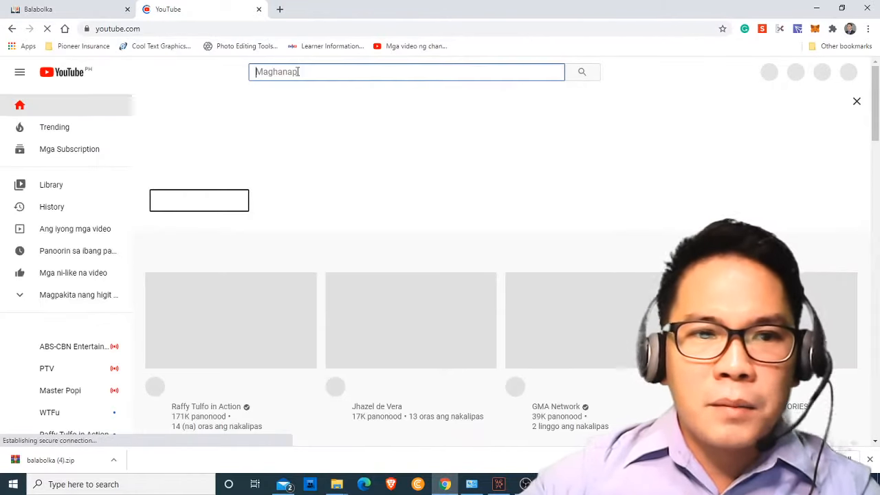
type("bahay ku")
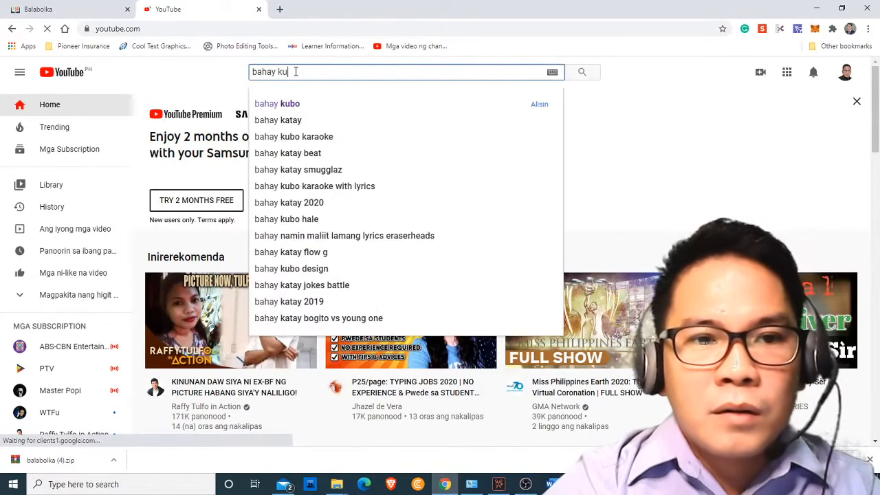
type("bo")
key("Return")
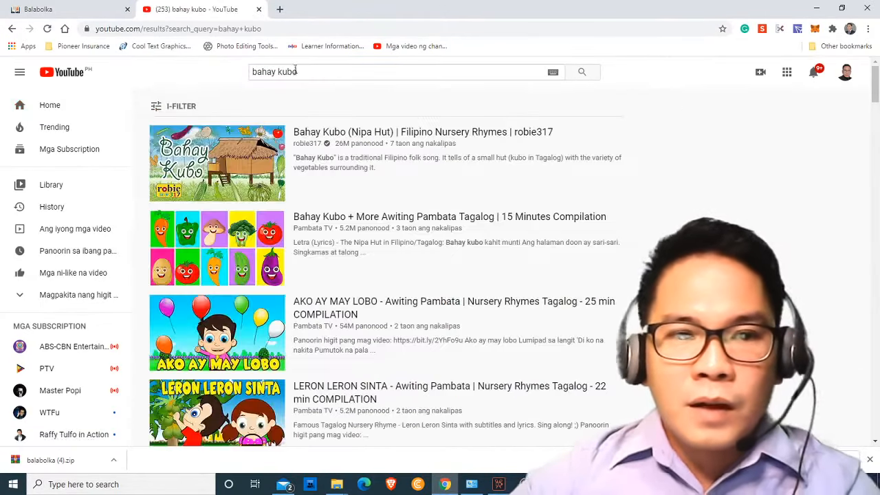
left_click(216, 162)
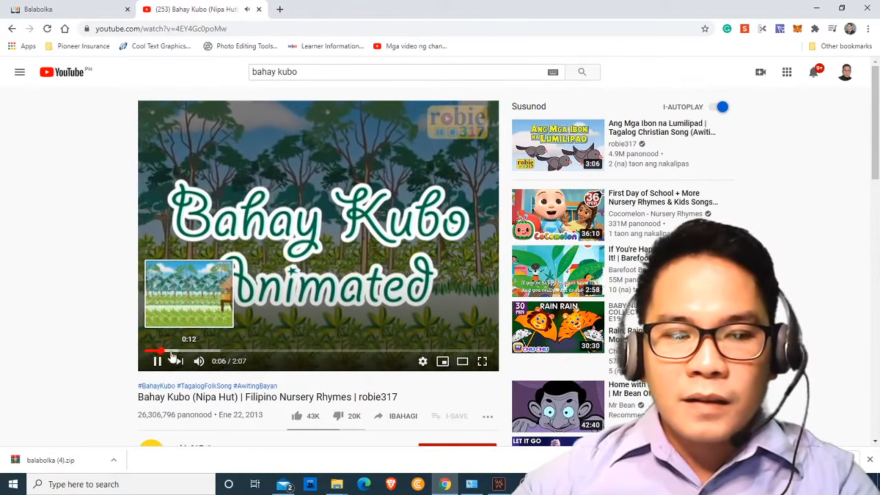
left_click(157, 361)
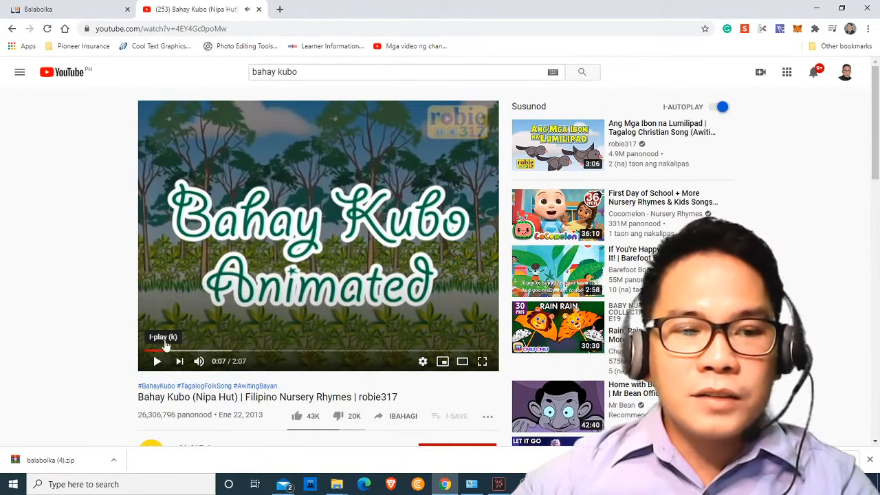
Step: Copy the Bahay Kubo video's address and download it as a 128 kbps MP3 with Free YouTube Downloader
left_click(190, 30)
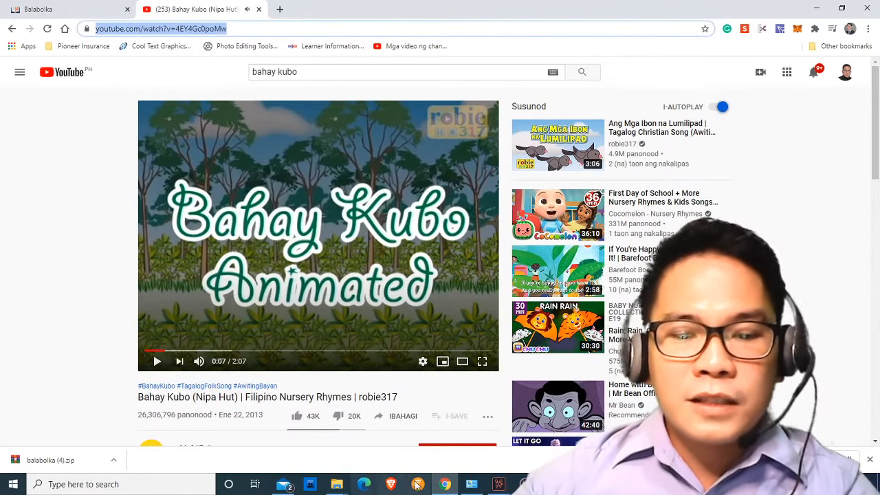
left_click(148, 484)
type("yout")
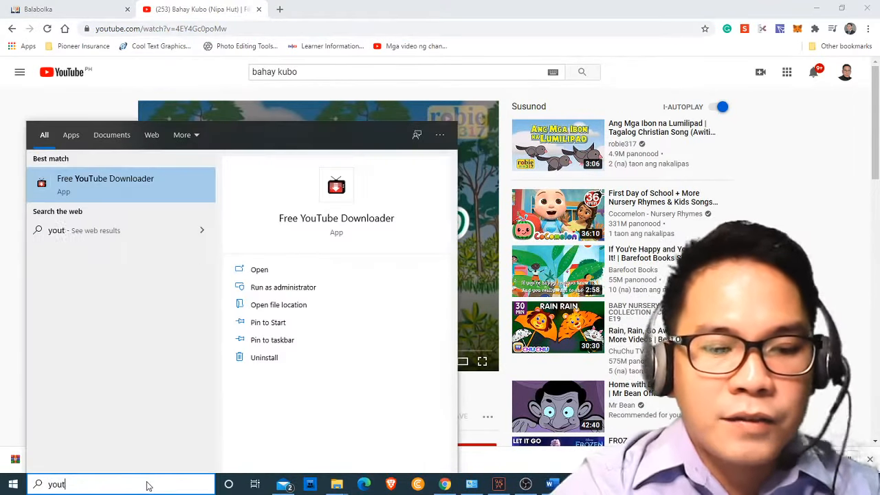
type("u")
left_click(120, 199)
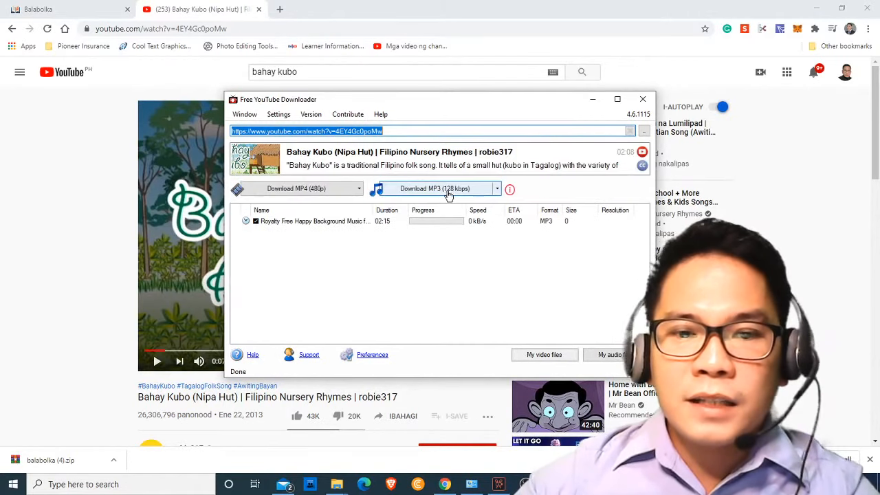
left_click(457, 196)
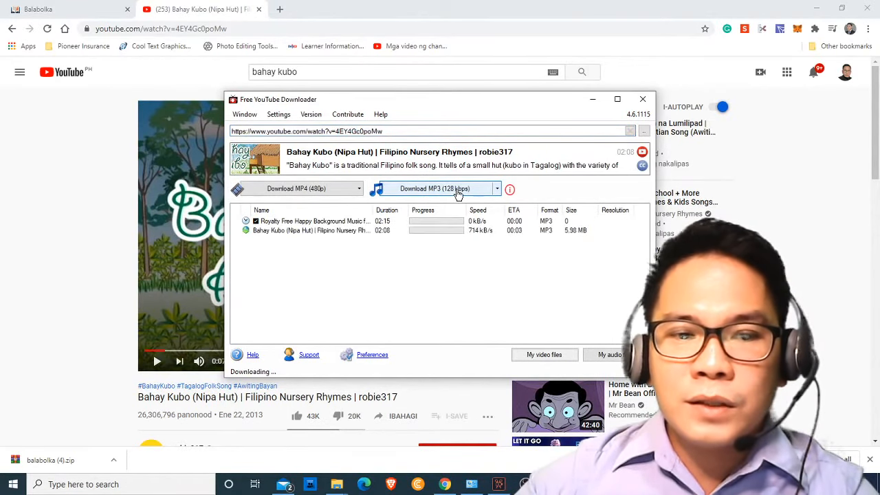
left_click(509, 270)
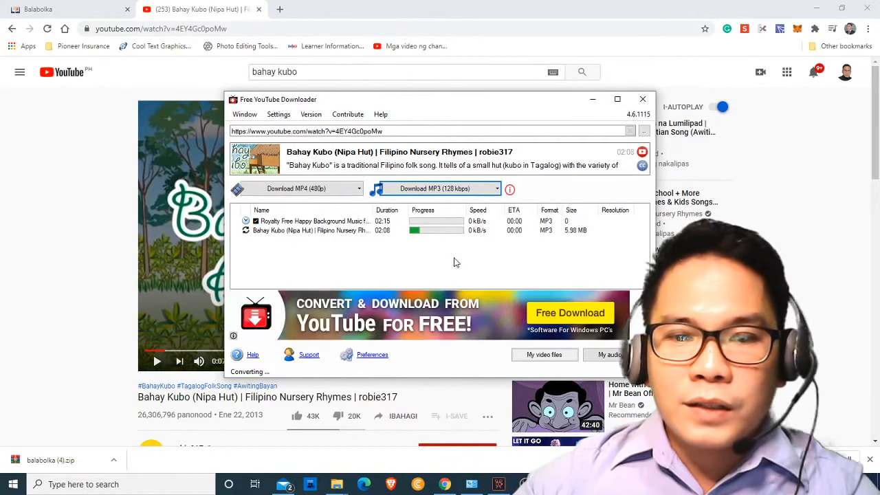
Step: Switch to Movavi Video Editor Plus and import the Bahay Kubo MP3 from the Free YouTube Downloader folder in Music
left_click(499, 485)
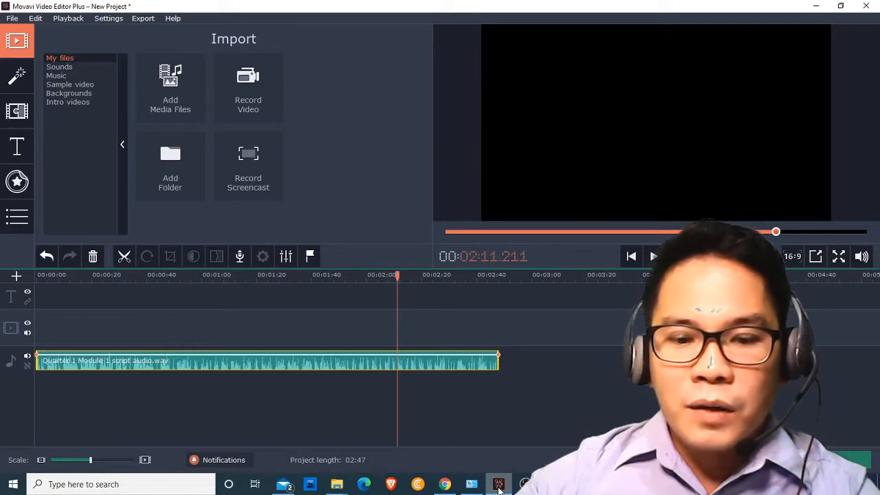
left_click(172, 91)
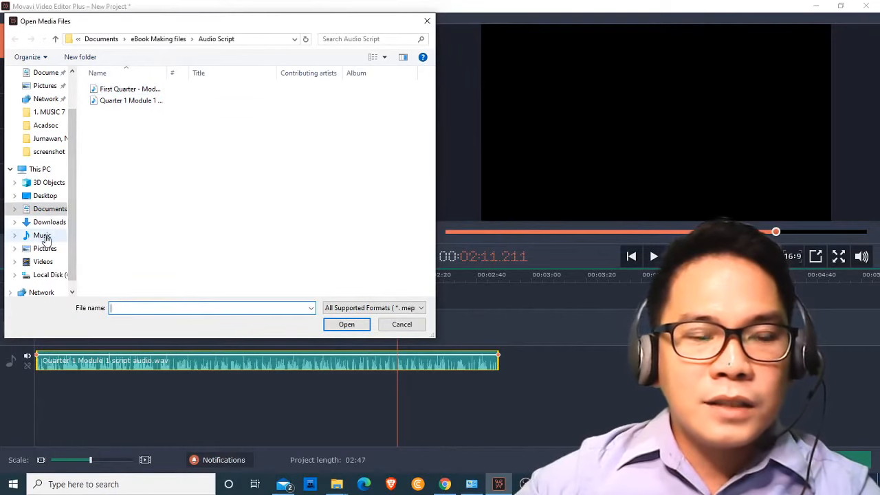
left_click(42, 237)
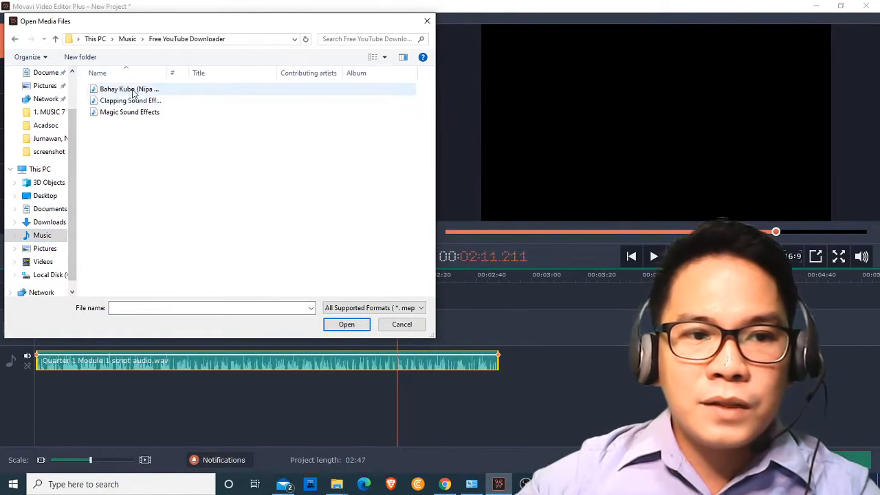
left_click(134, 90)
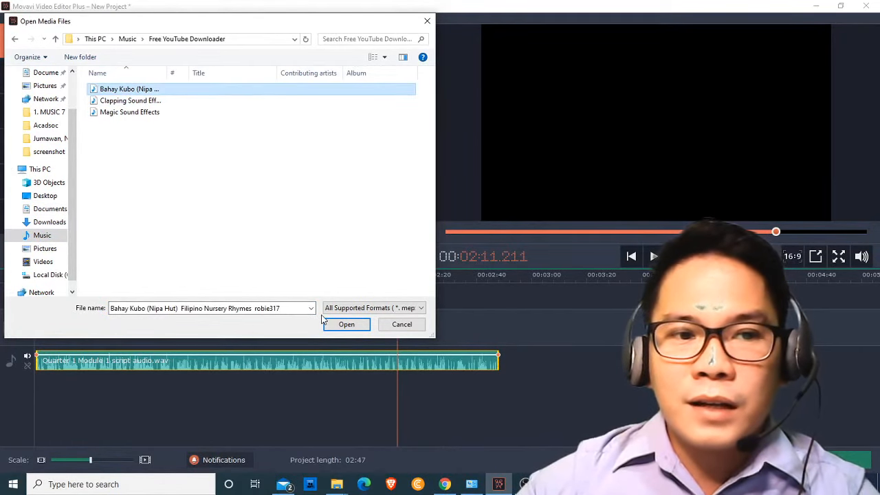
left_click(335, 325)
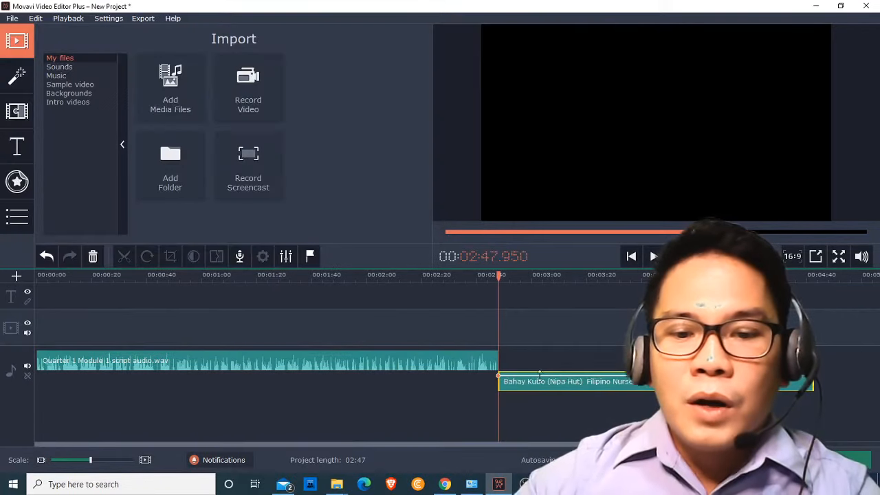
Step: Split the Bahay Kubo clip at about 02:53.5 on the timeline and delete the piece before the cut
left_click(654, 258)
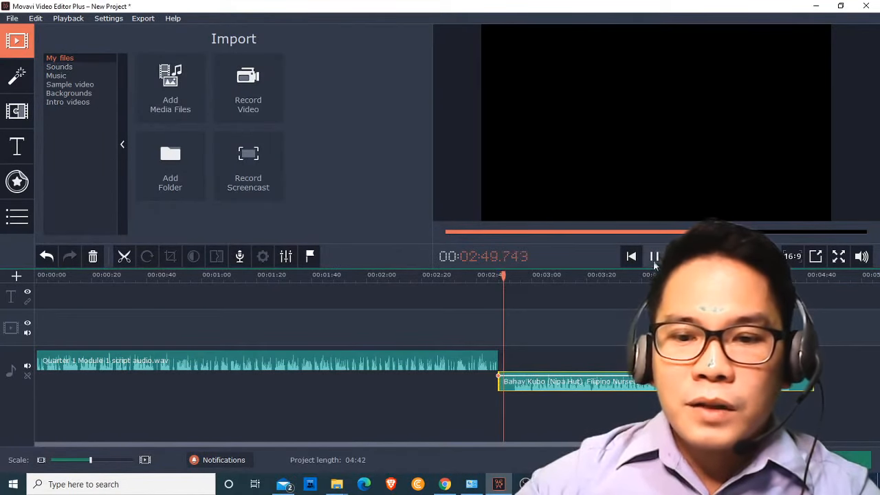
left_click(654, 257)
left_click(102, 461)
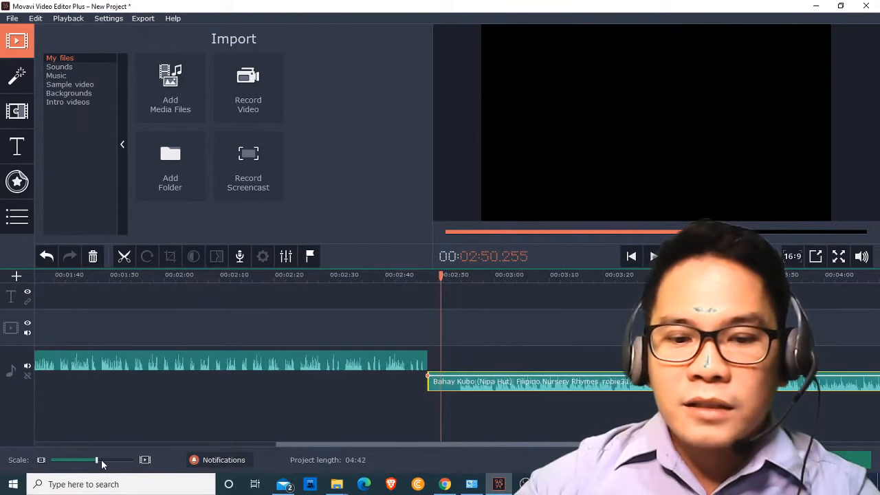
left_click(101, 461)
left_click(464, 394)
left_click(466, 392)
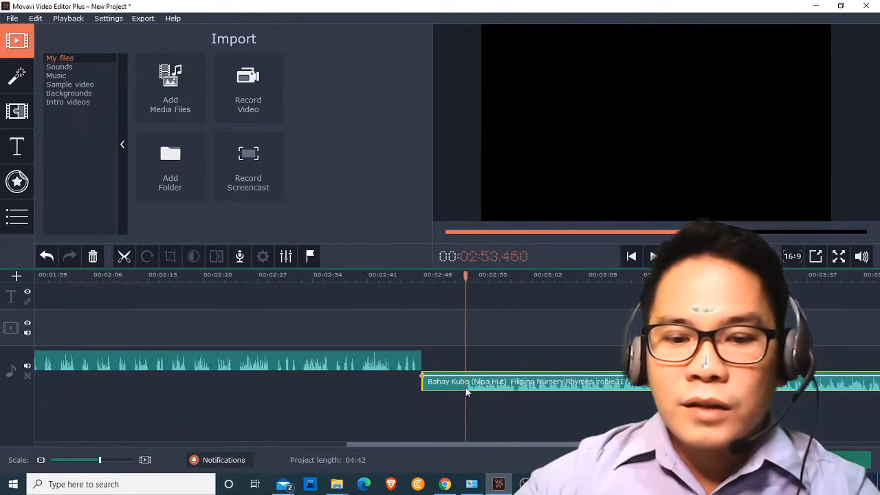
left_click(124, 256)
left_click(444, 384)
key("Delete")
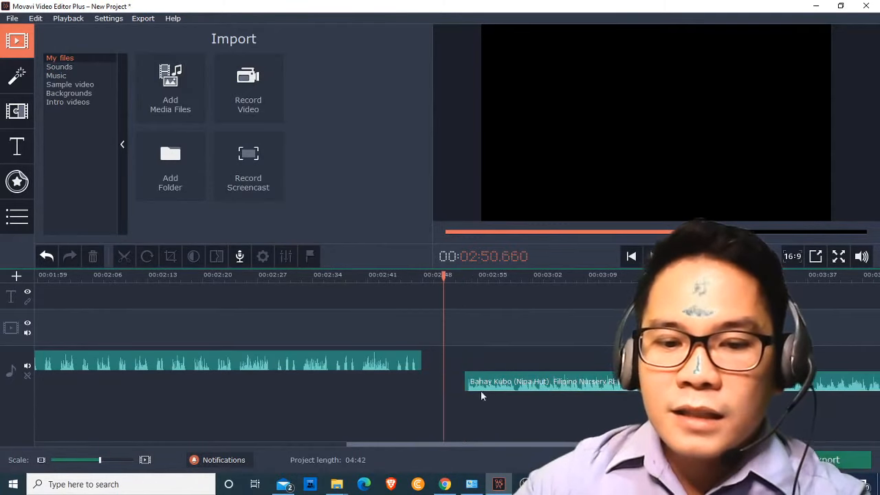
Step: Listen through the Bahay Kubo clip, split it at about 03:21.5, and delete the piece after the cut
left_click(513, 383)
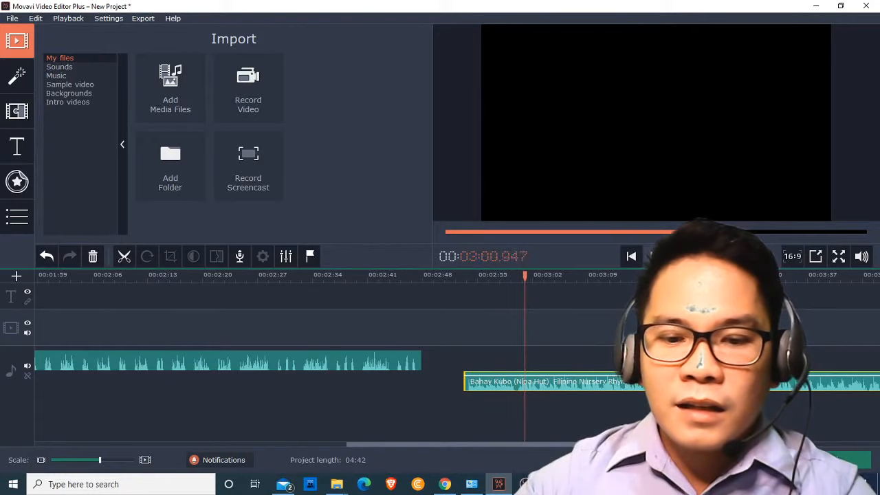
left_click(519, 391)
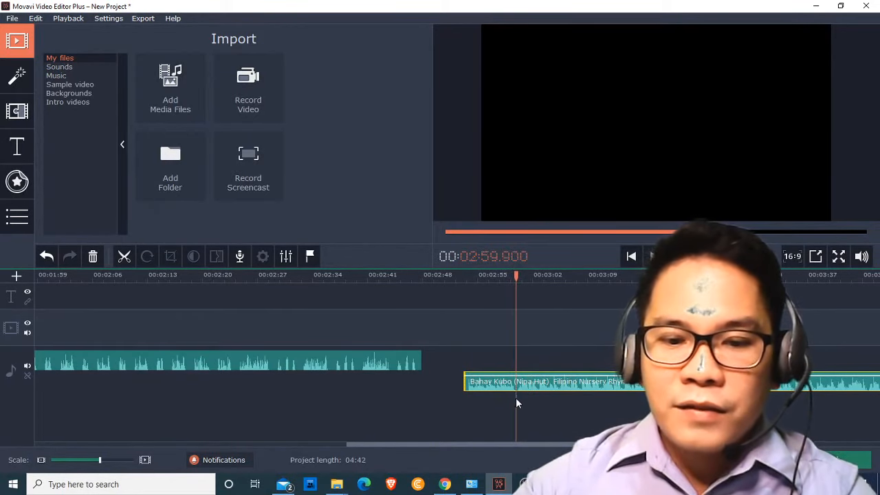
left_click(484, 385)
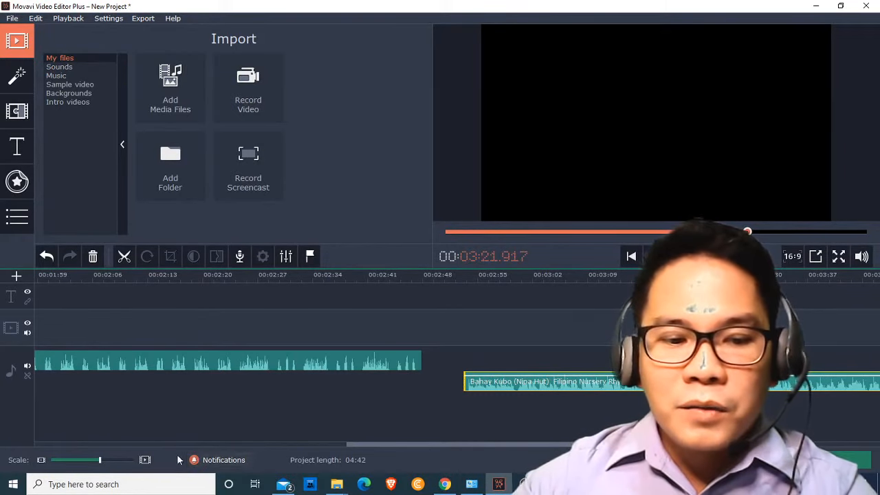
left_click(121, 462)
left_click(122, 462)
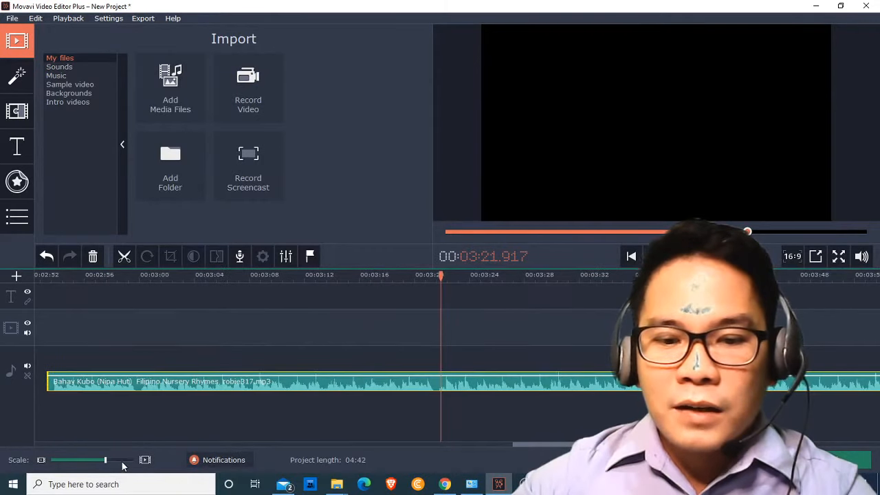
left_click(435, 384)
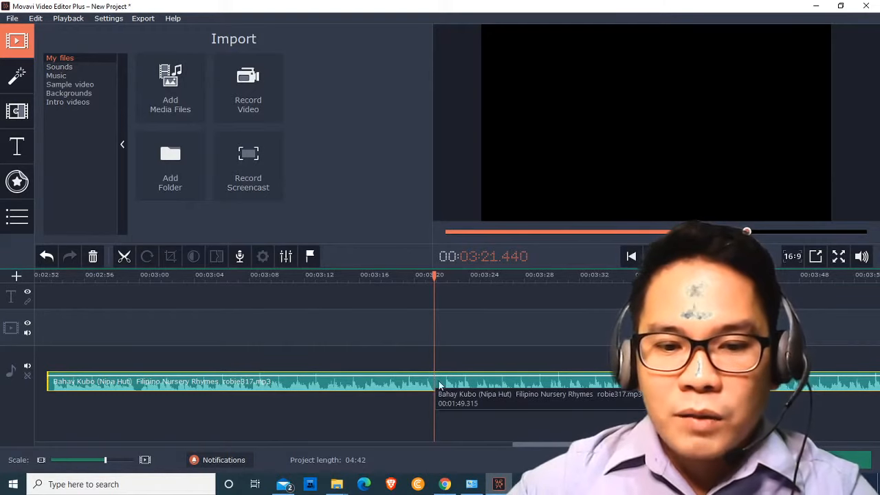
left_click(436, 384)
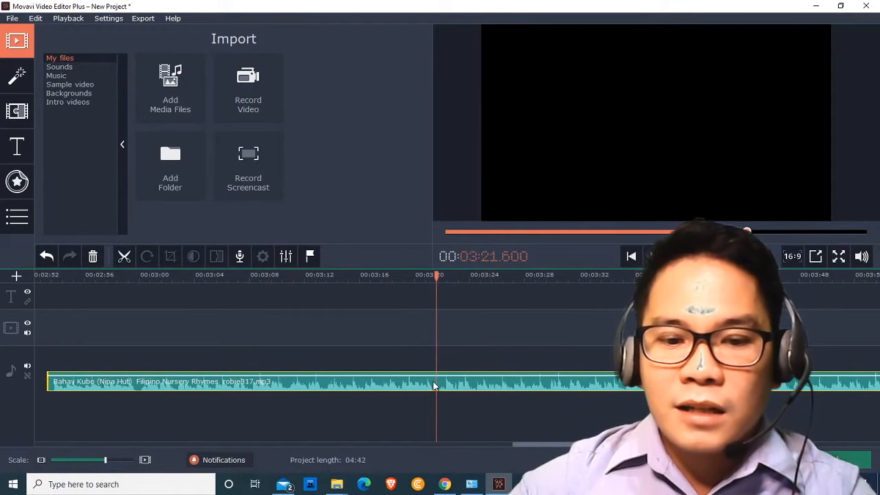
left_click(124, 255)
left_click(474, 385)
key("Delete")
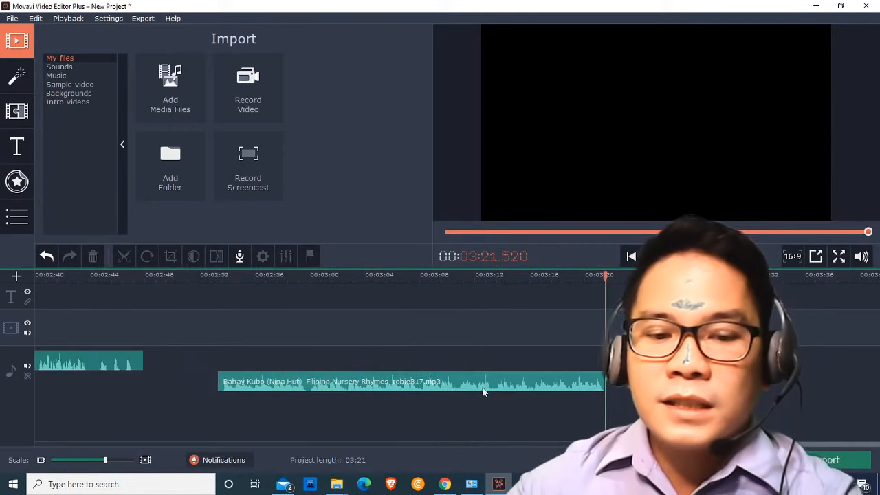
Step: Play the narration clip to find the song's insertion point and split it at about 02:01.4
left_click(344, 390)
left_click_drag(685, 445, 393, 448)
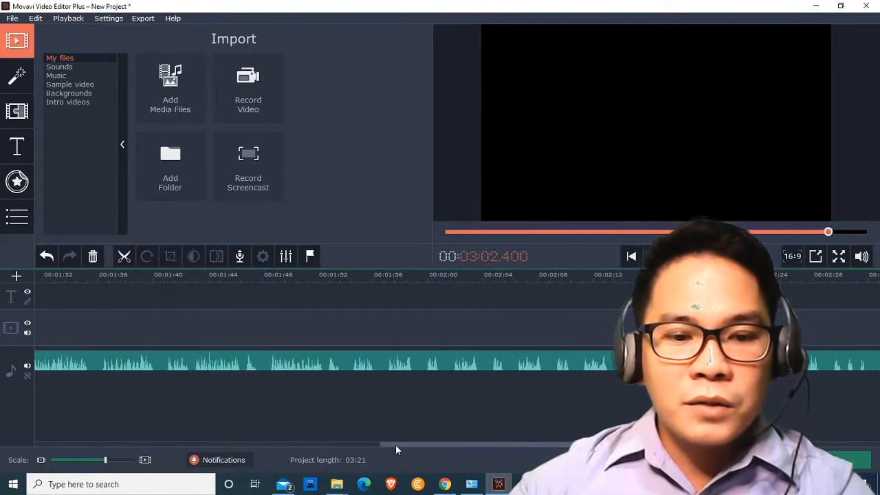
left_click(367, 379)
key("space")
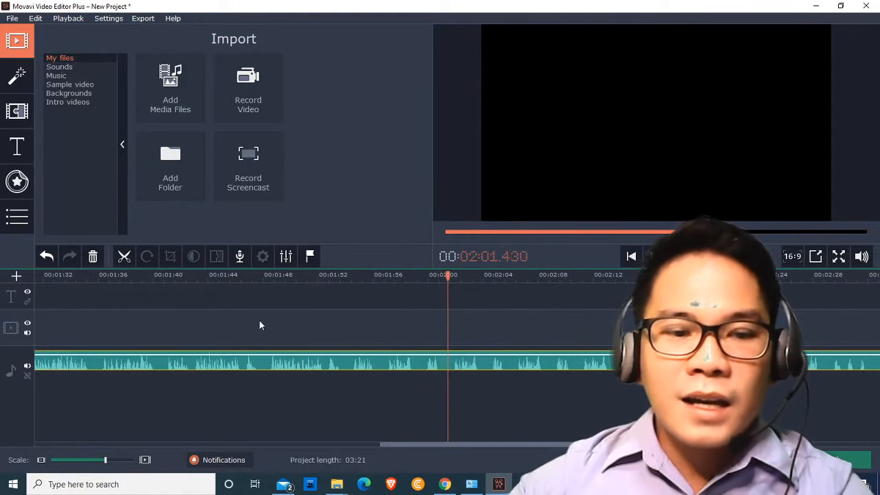
left_click(124, 257)
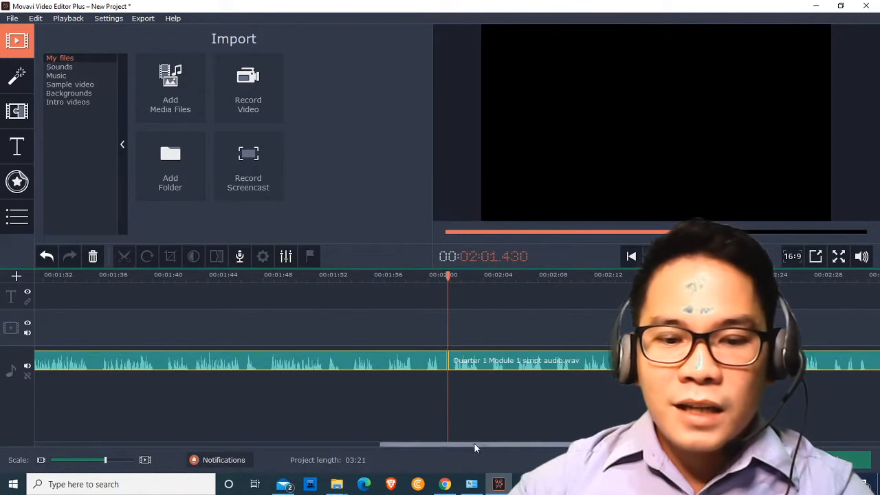
Step: Move the trimmed Bahay Kubo clip onto the narration track, between the two narration pieces at the 02:01 cut
left_click_drag(484, 445, 725, 444)
left_click_drag(454, 401, 568, 380)
left_click_drag(471, 387, 848, 368)
Step: Play back the audio from just before the Bahay Kubo clip through the start of the following narration
left_click(421, 360)
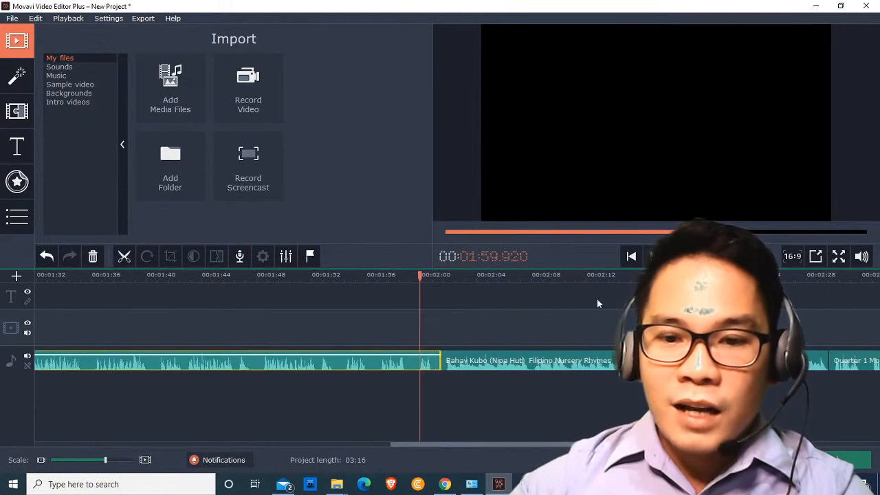
left_click(483, 354)
left_click(421, 367)
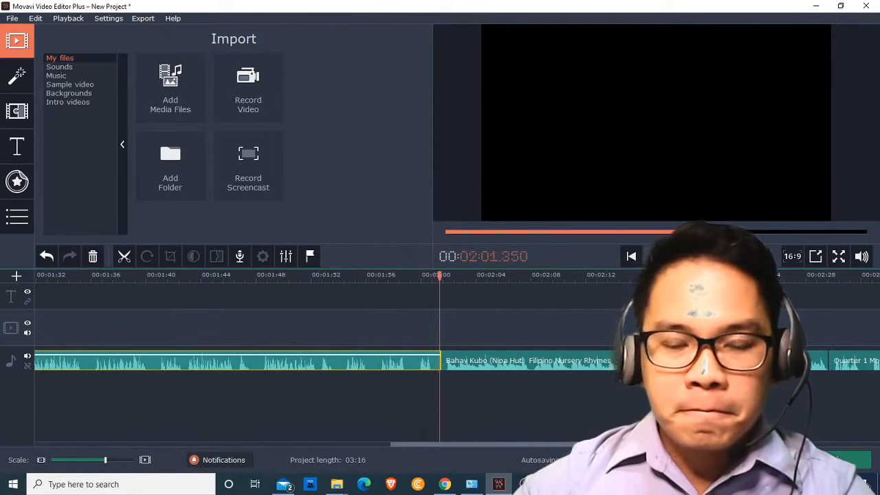
left_click_drag(521, 446, 609, 451)
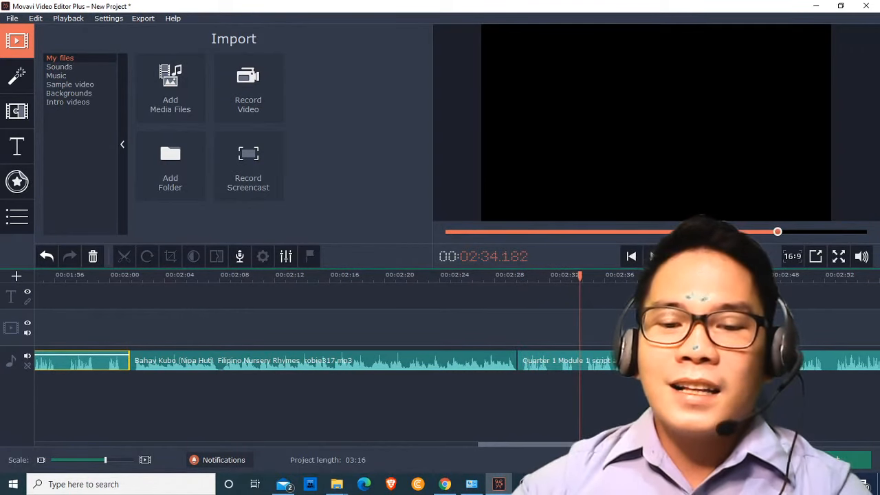
Step: Split the narration piece after the Bahay Kubo clip at about 02:34.2
scroll(440, 324, "right", 2)
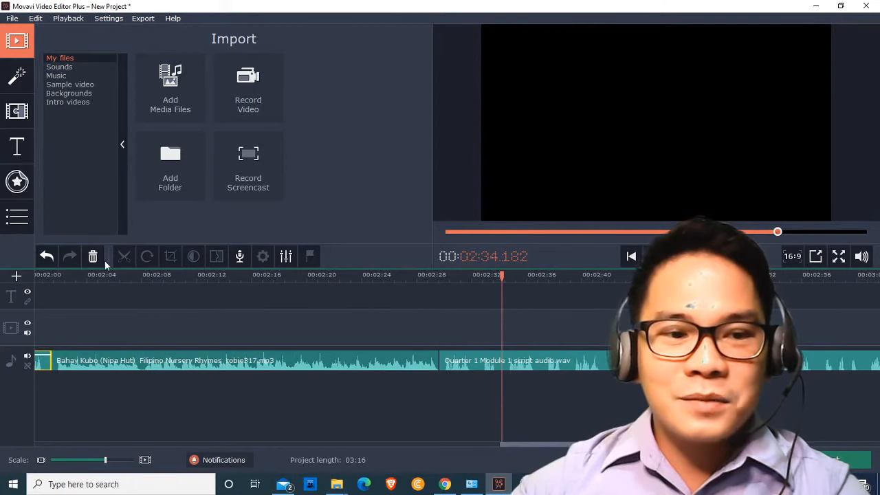
left_click(503, 366)
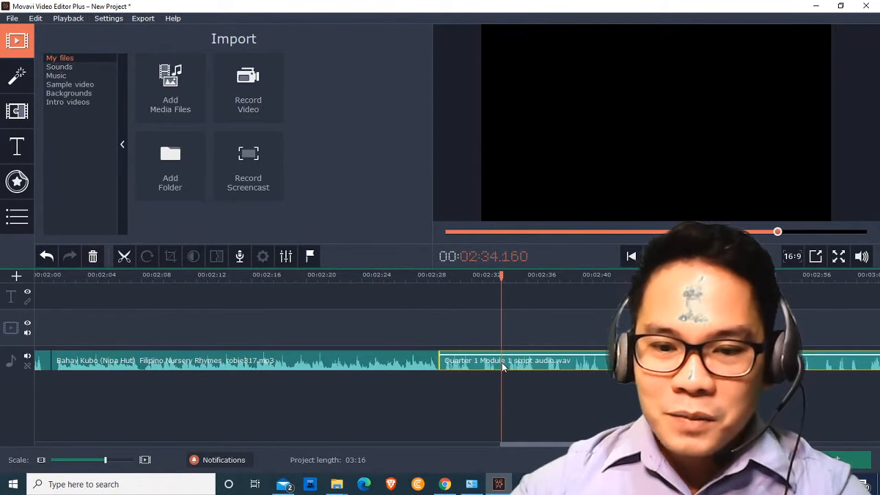
left_click(124, 257)
scroll(552, 451, "right", 1)
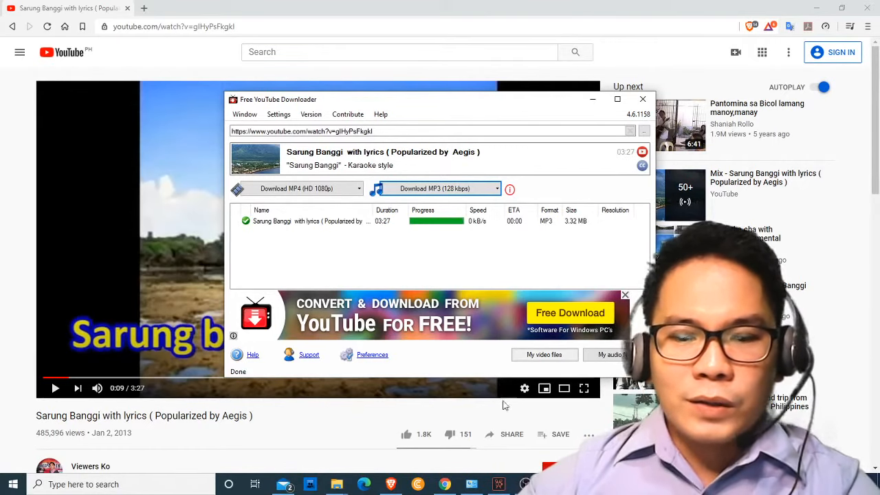
Step: Switch back to Movavi Video Editor Plus and import the downloaded Sarung Banggi MP3 into the project
left_click(499, 485)
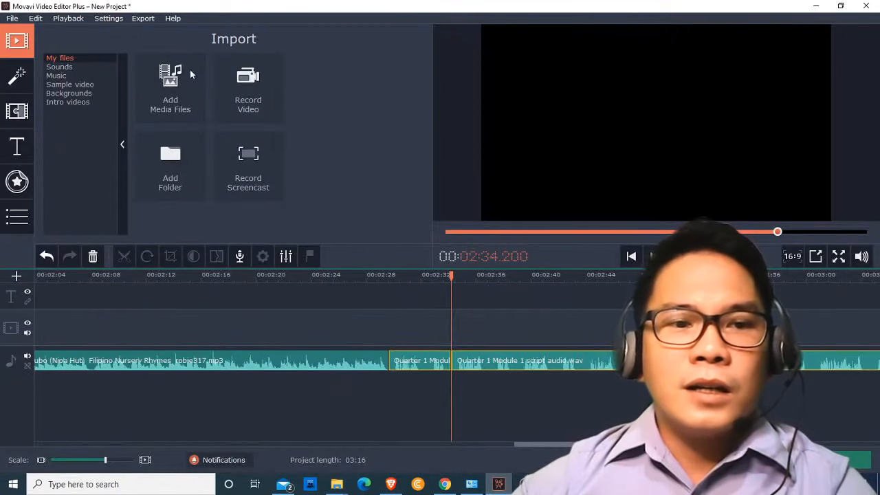
left_click(171, 86)
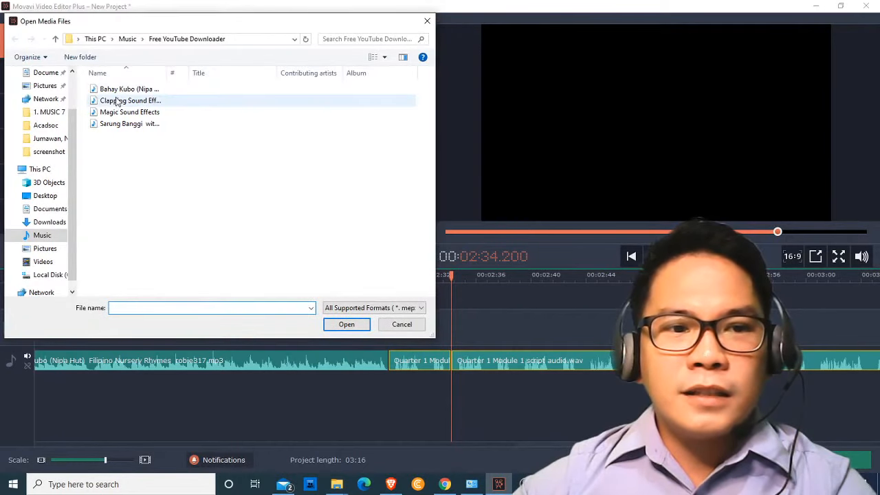
left_click(127, 124)
left_click(346, 324)
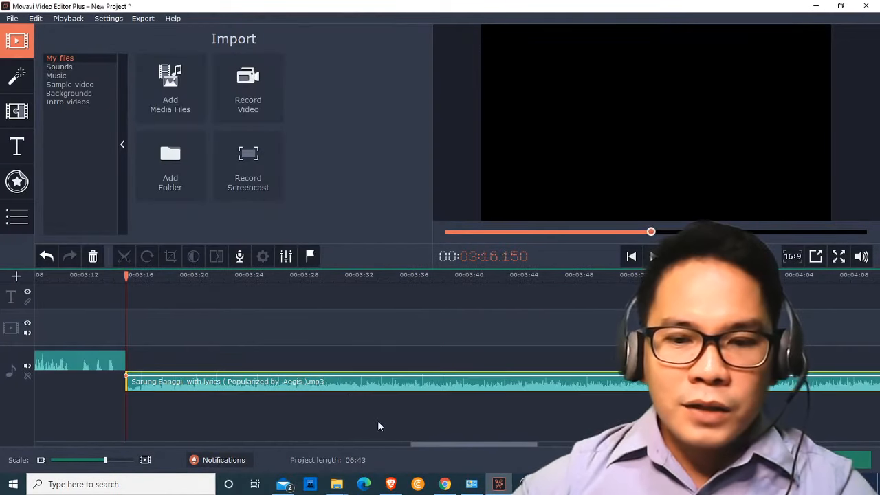
Step: Split the Sarung Banggi clip at about 03:19.7, where the singing starts, and delete the piece before the cut
left_click(145, 388)
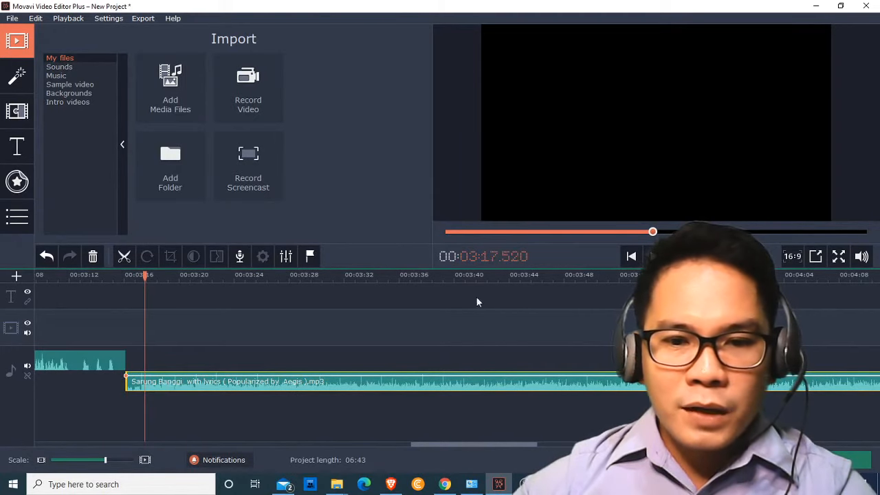
key("space")
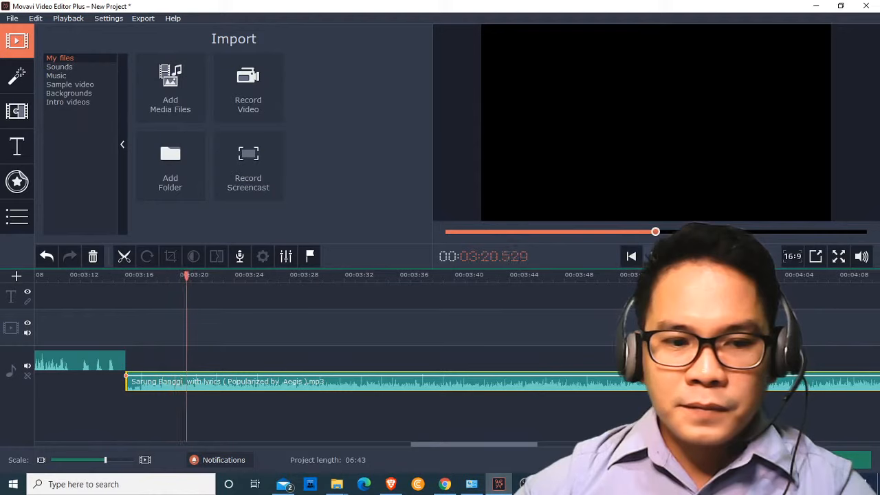
key("space")
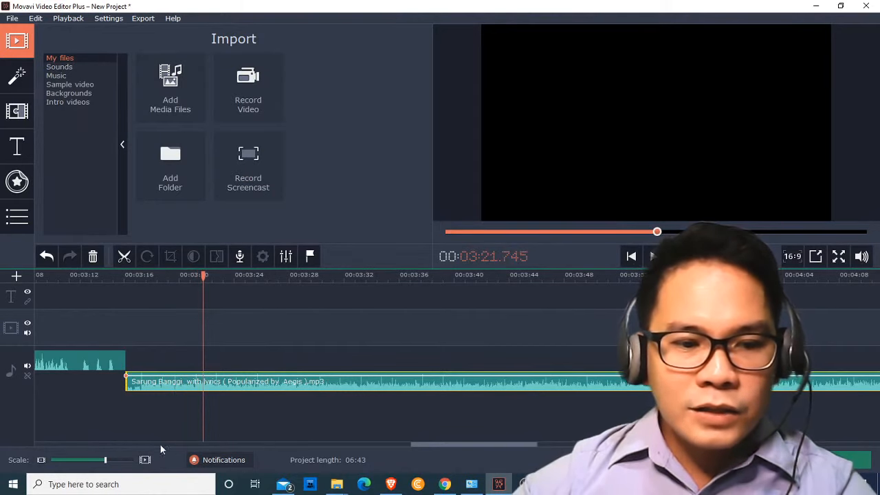
left_click(118, 460)
left_click(118, 461)
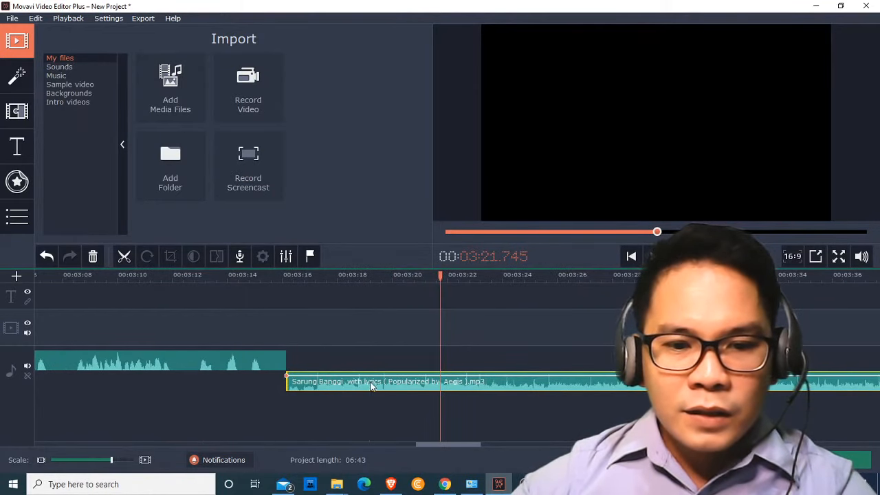
left_click(370, 385)
key("space")
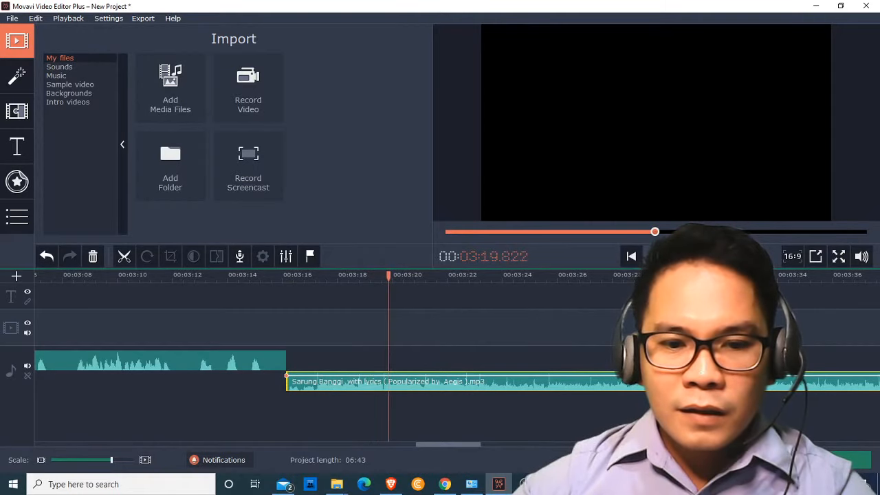
left_click_drag(400, 276, 383, 276)
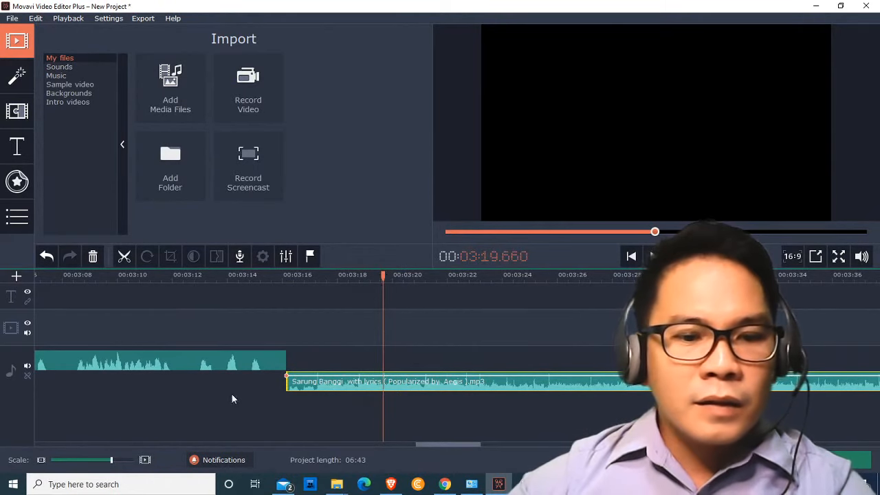
left_click(124, 256)
left_click(311, 383)
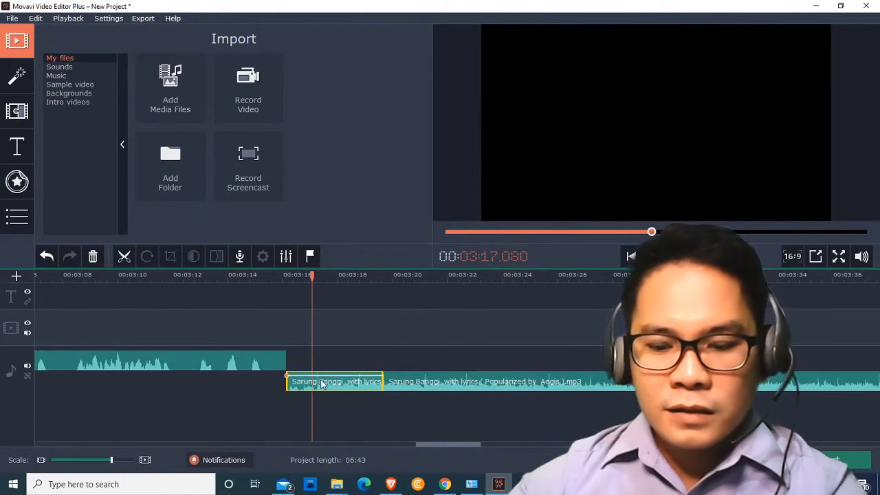
key("Delete")
Step: Set the remaining Sarung Banggi clip's fade in and fade out to 1.0 sec each
left_click(435, 383)
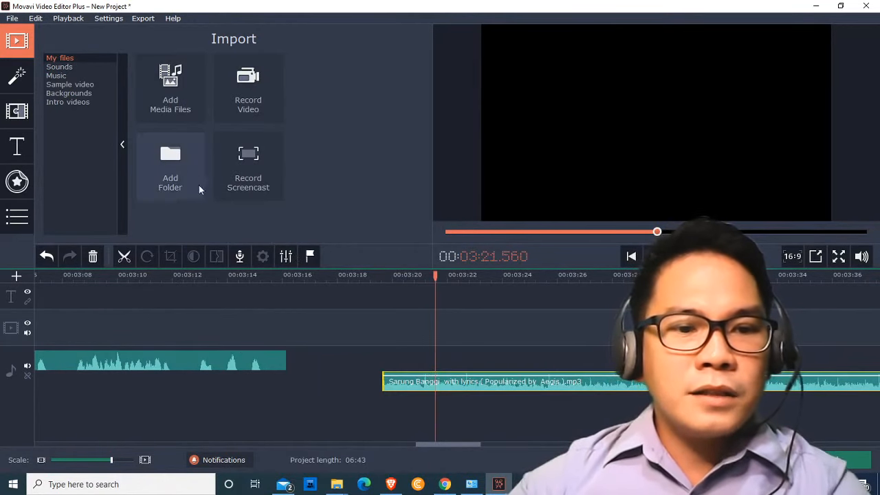
left_click(286, 257)
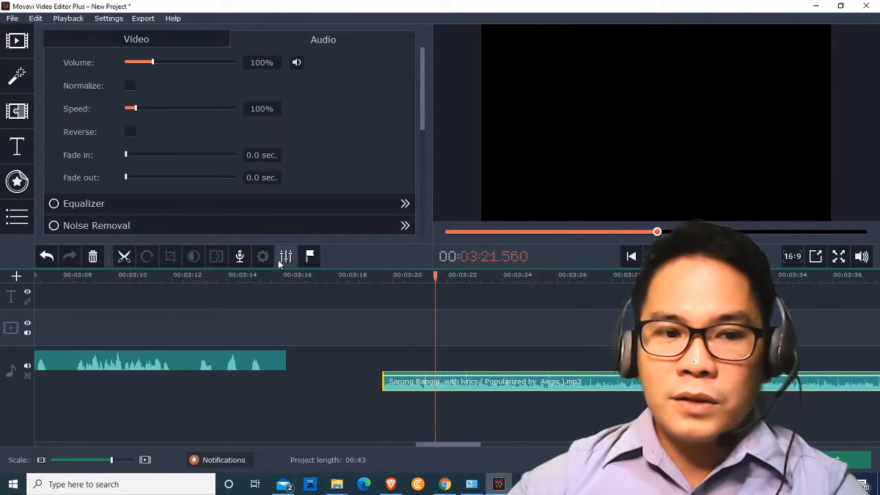
left_click(133, 155)
left_click(133, 177)
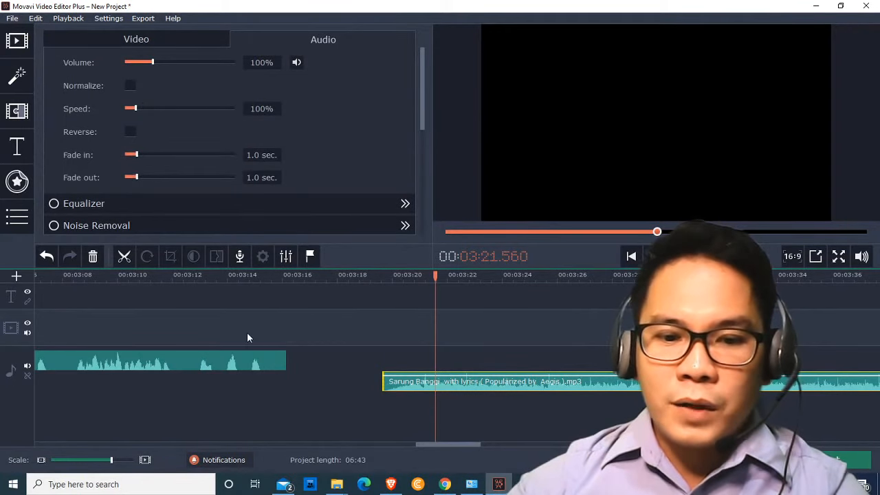
Step: Play through the Sarung Banggi clip, split it at about 03:48.2 and delete the piece after the cut
left_click(387, 386)
left_click(656, 257)
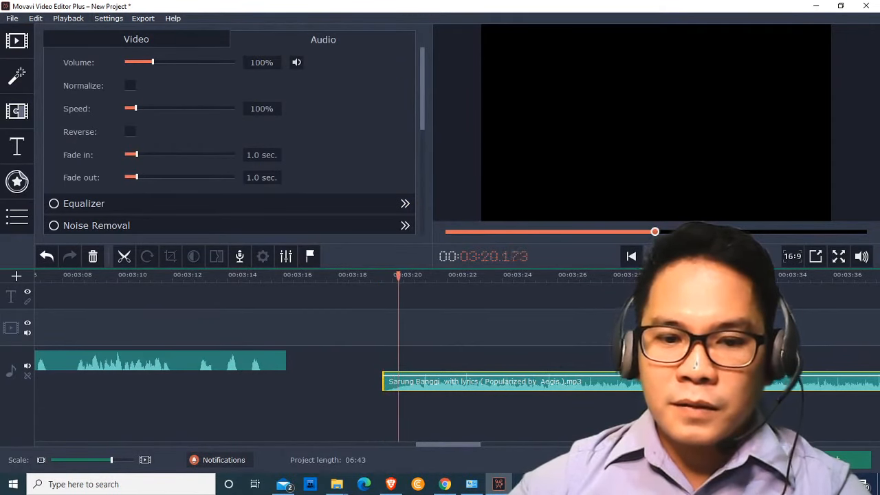
left_click_drag(465, 443, 485, 444)
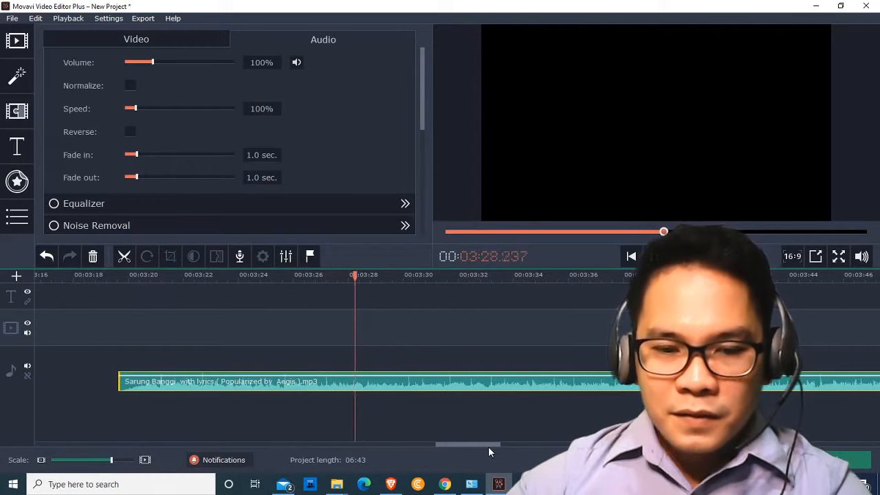
left_click_drag(489, 443, 509, 446)
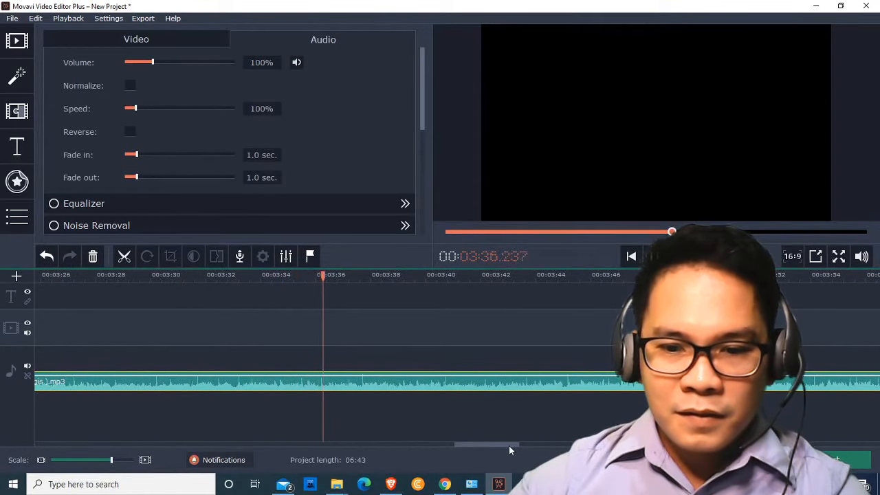
left_click_drag(509, 446, 514, 447)
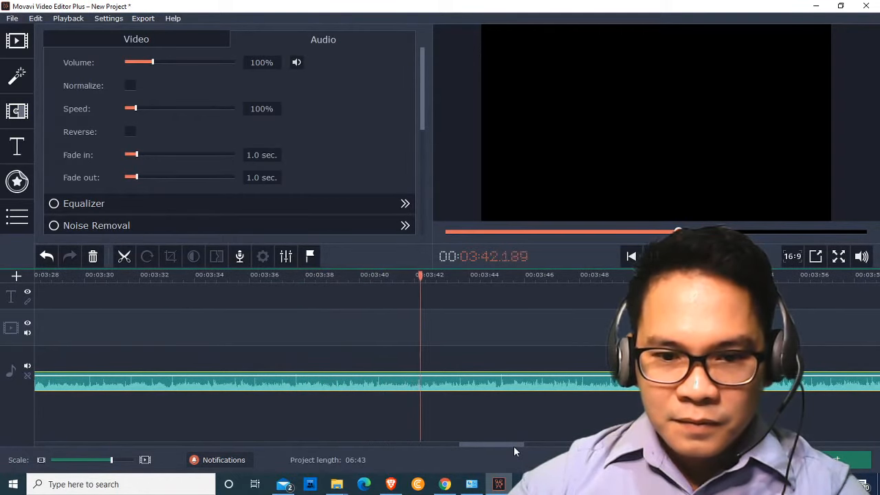
left_click_drag(513, 446, 517, 446)
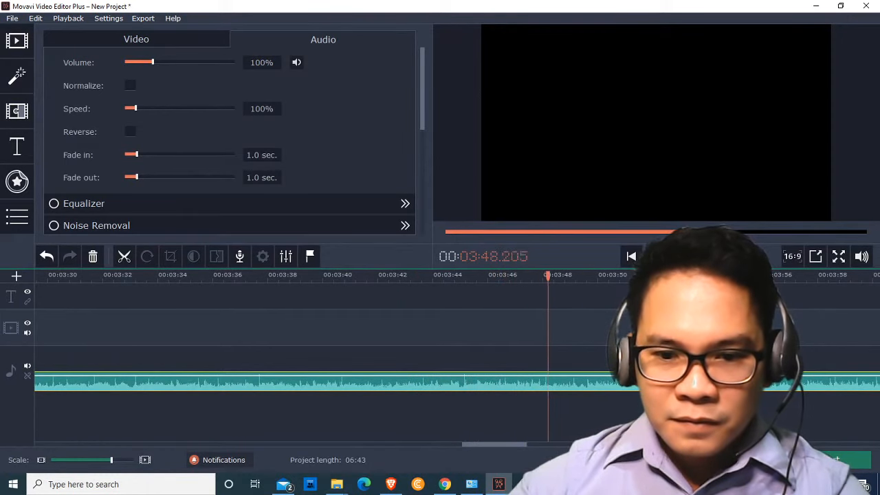
left_click(677, 257)
left_click(125, 461)
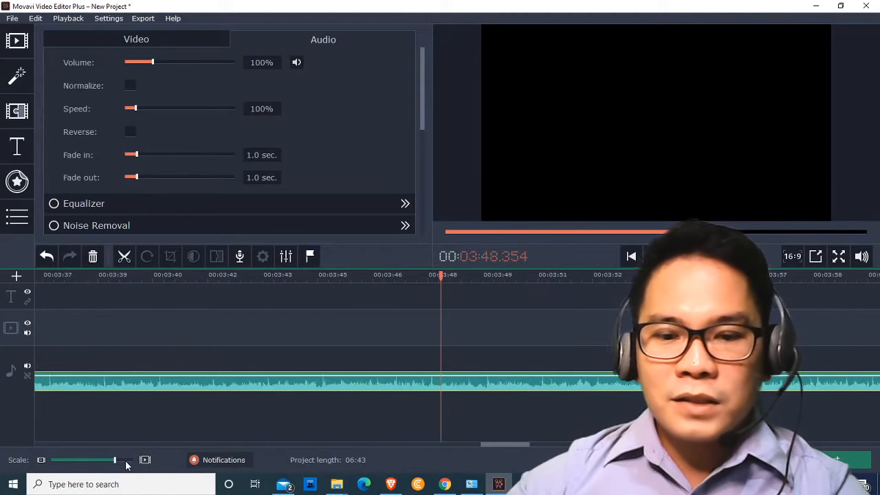
left_click(433, 389)
left_click(434, 389)
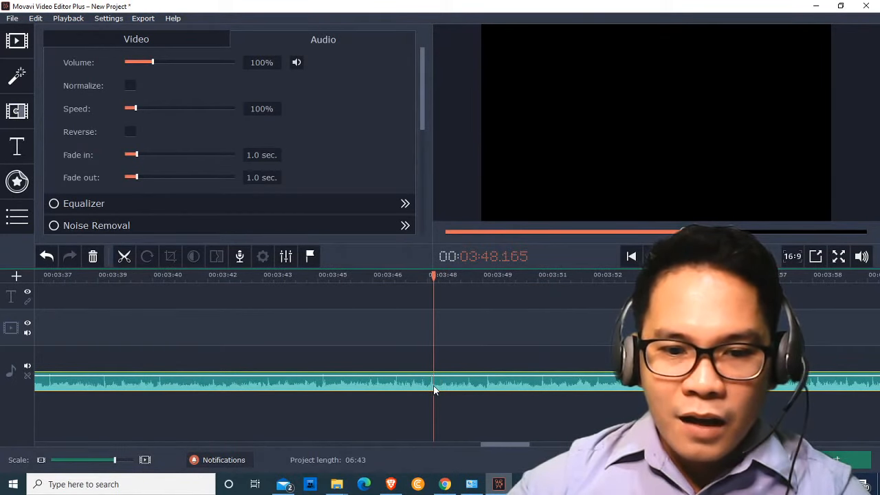
left_click(125, 256)
left_click(476, 388)
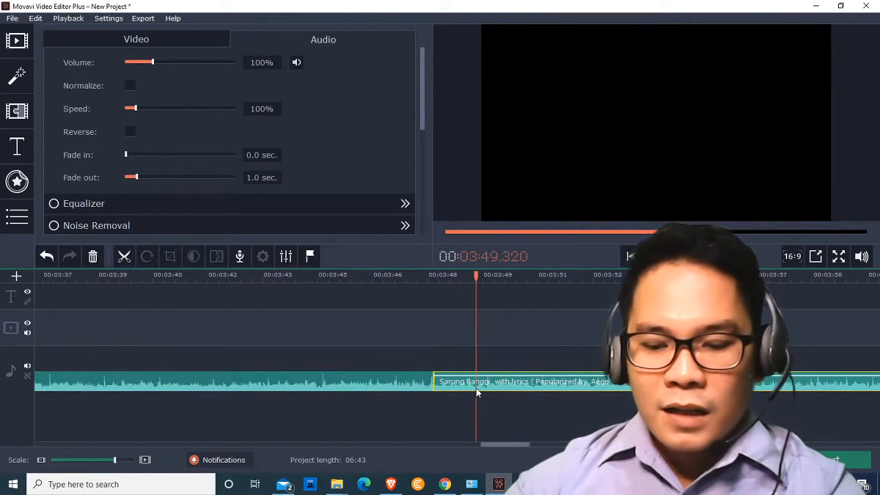
key("Delete")
Step: Set the trimmed Sarung Banggi clip's fade out to 1.0 sec and play back its ending
left_click(492, 382)
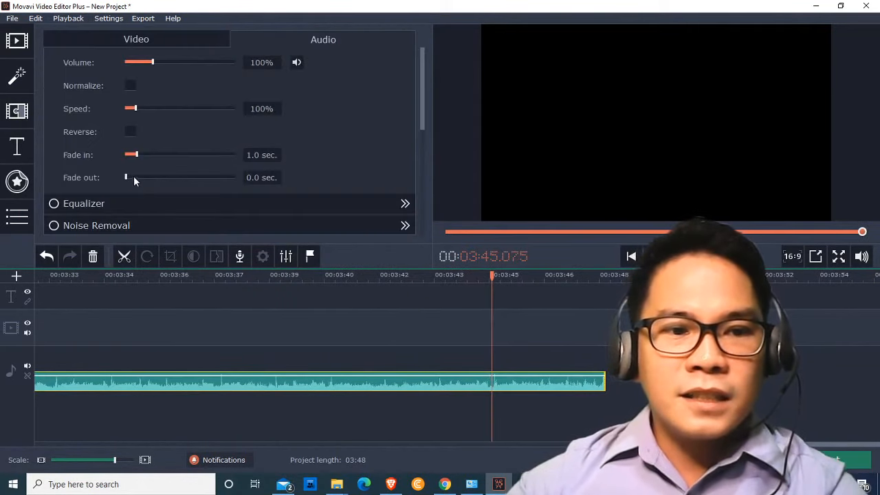
left_click_drag(129, 180, 134, 177)
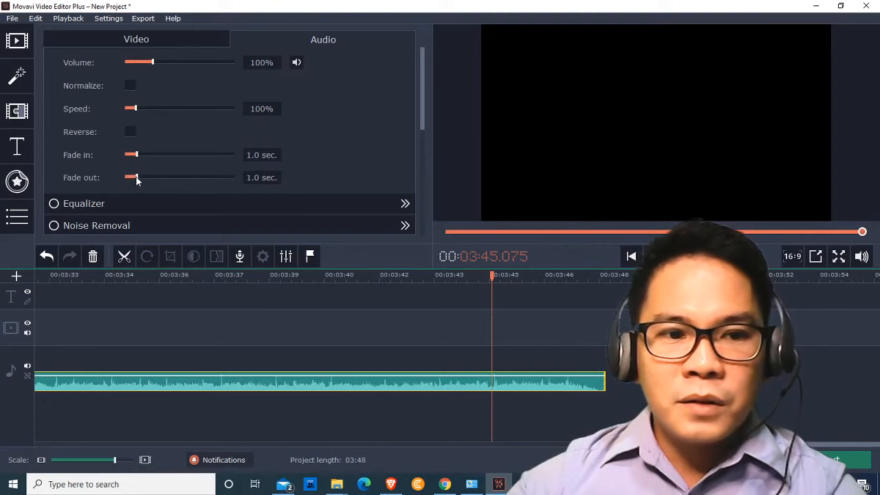
left_click(552, 387)
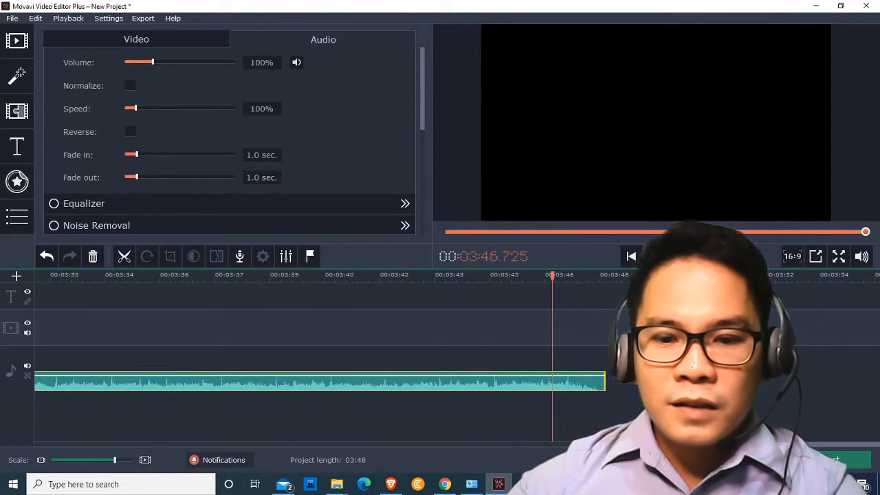
key("space")
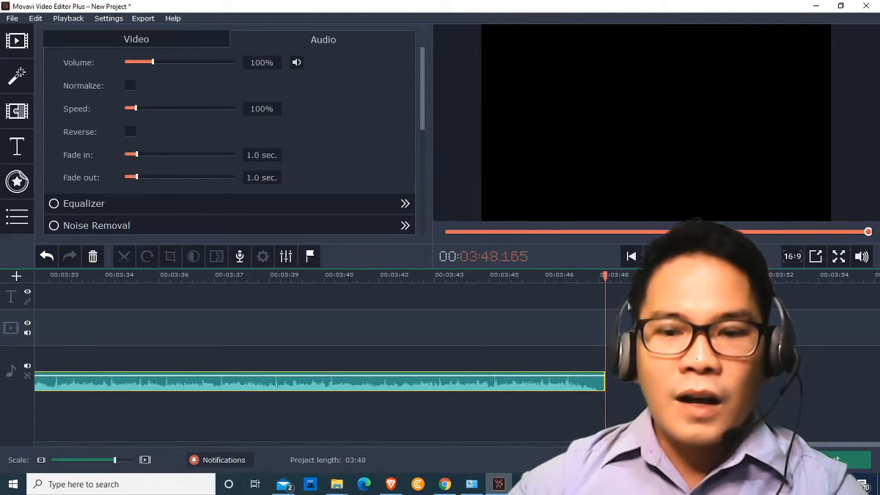
Step: Move the trimmed Sarung Banggi clip onto the narration track after the short piece following Bahay Kubo, and play back the transition into it
left_click(66, 462)
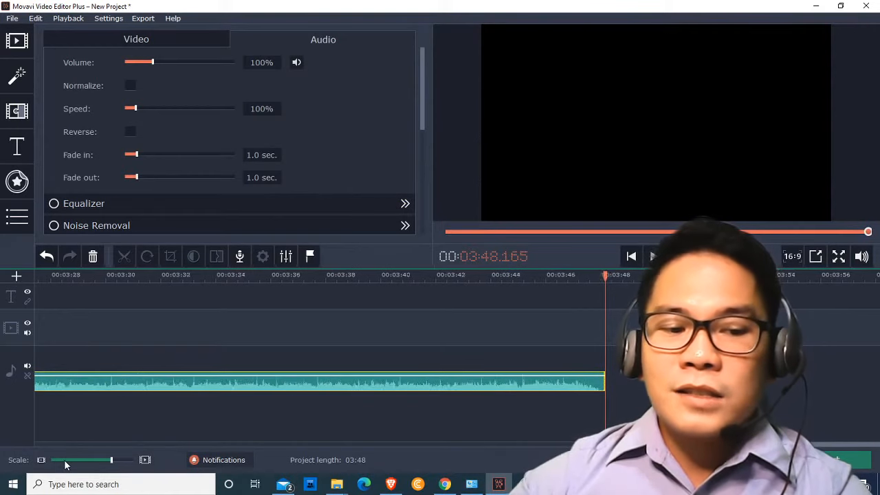
left_click(65, 465)
left_click(69, 467)
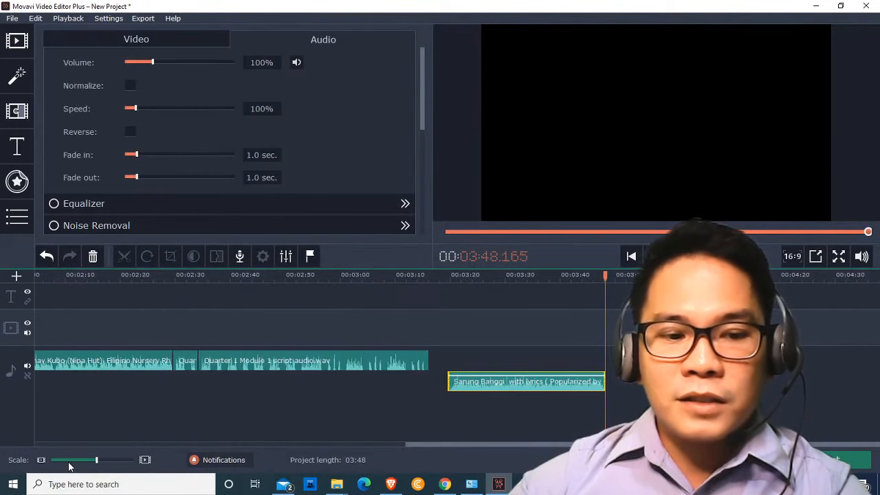
left_click(471, 382)
left_click_drag(471, 382, 218, 361)
left_click_drag(424, 383, 580, 360)
left_click(357, 364)
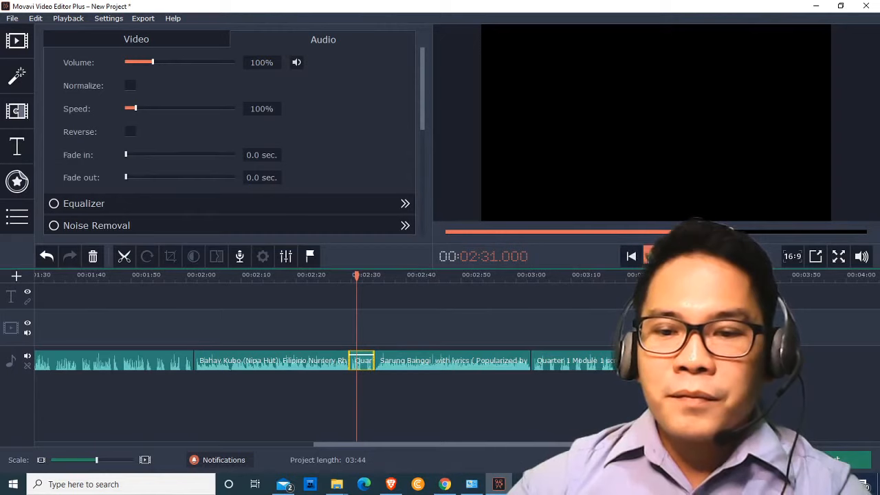
key("space")
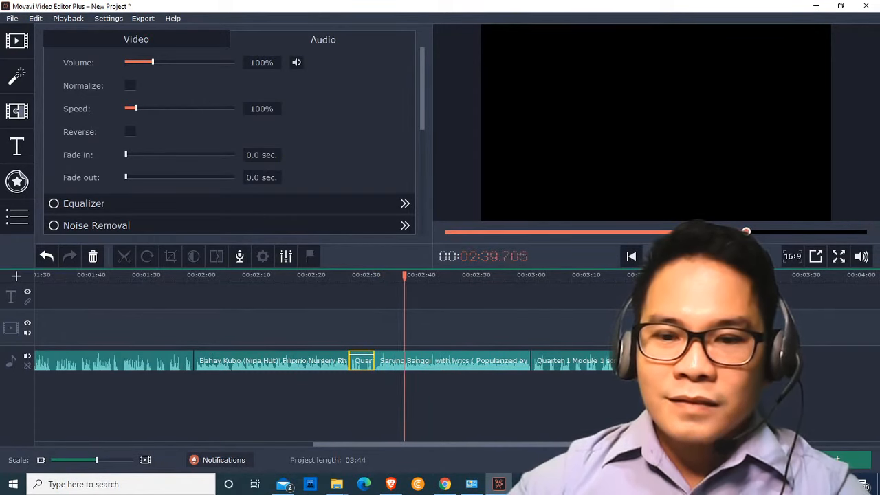
Step: Listen from the end of the Sarung Banggi clip and split the following narration piece at about 03:07.4
left_click(526, 361)
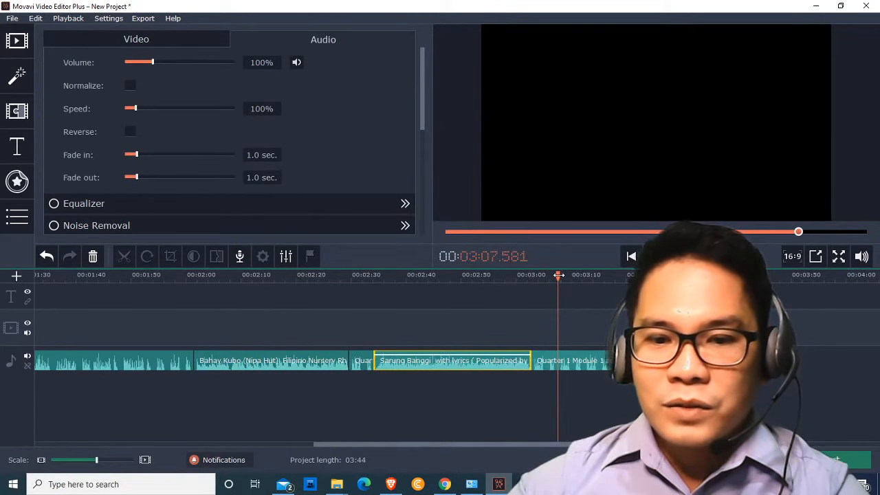
left_click(565, 368)
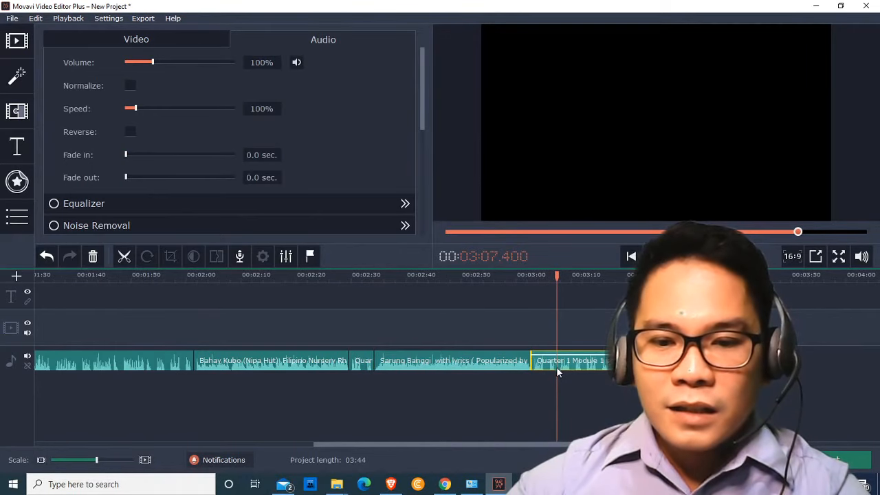
left_click(123, 256)
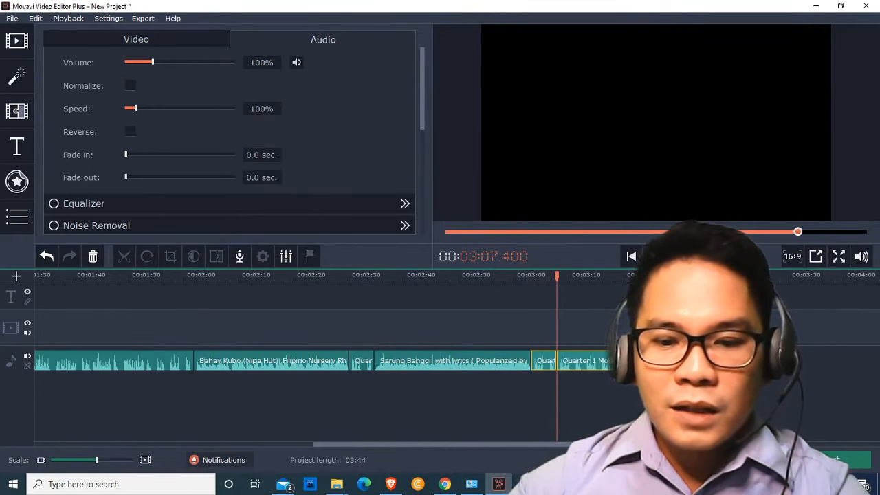
Step: In the Word module, locate the What's More listening activity and copy the YouTube link for Atin Cu Pung Singsing
left_click(526, 484)
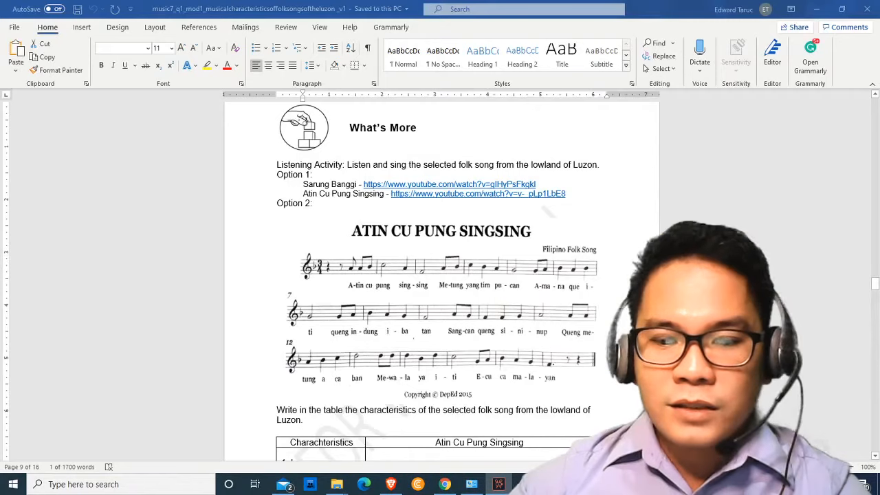
scroll(464, 337, "up", 10)
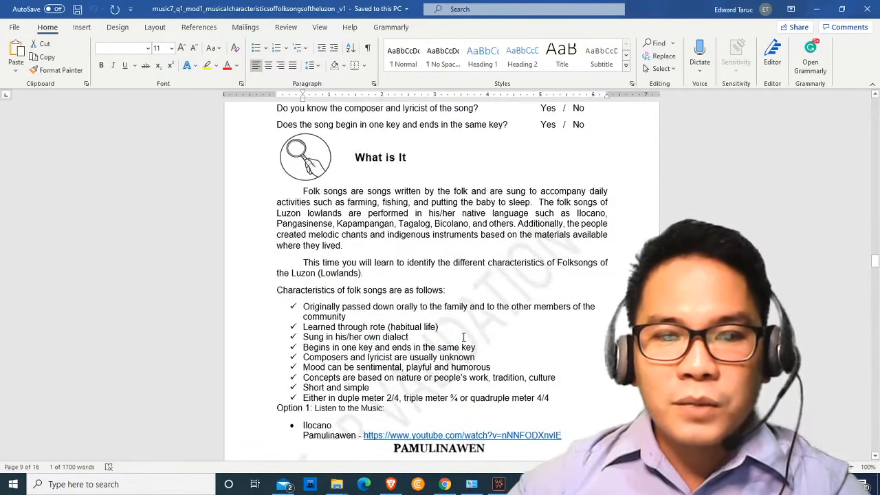
scroll(464, 337, "up", 12)
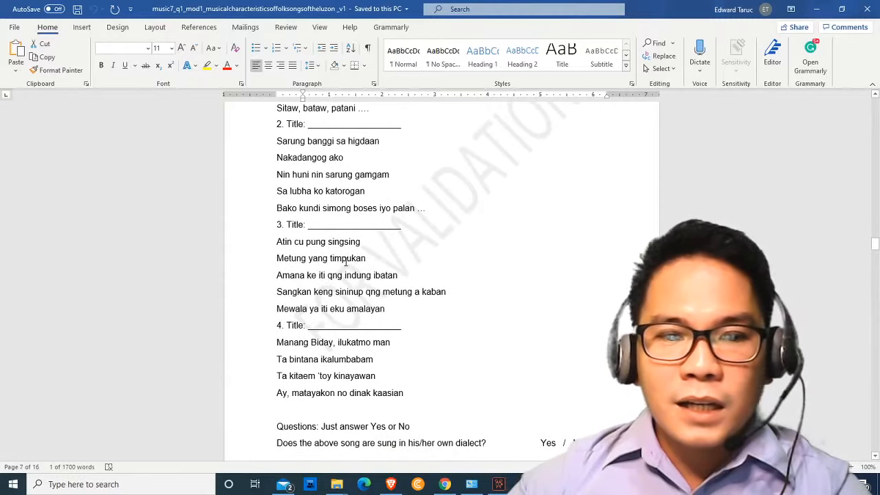
left_click(491, 265)
scroll(491, 266, "down", 20)
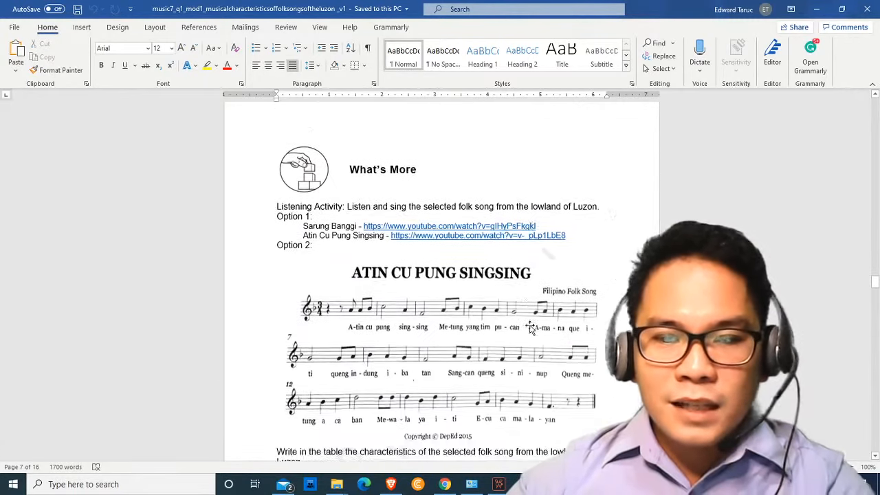
scroll(530, 328, "down", 1)
left_click_drag(541, 210, 363, 210)
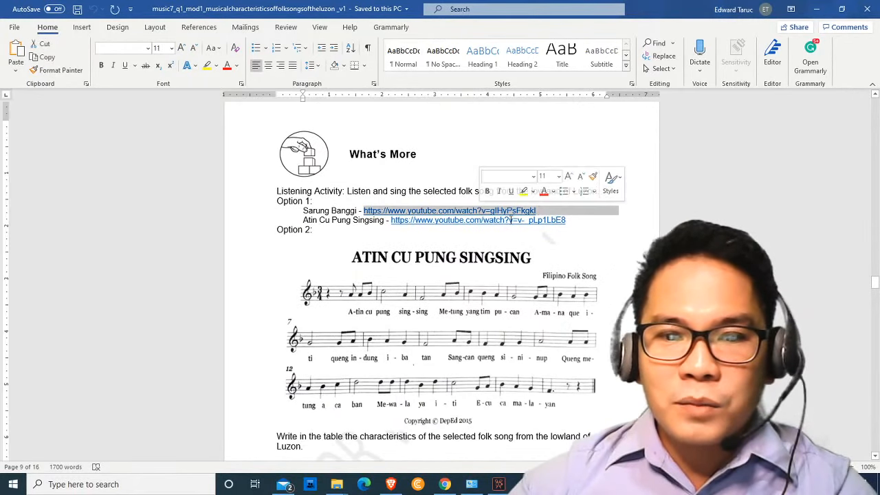
left_click(570, 220)
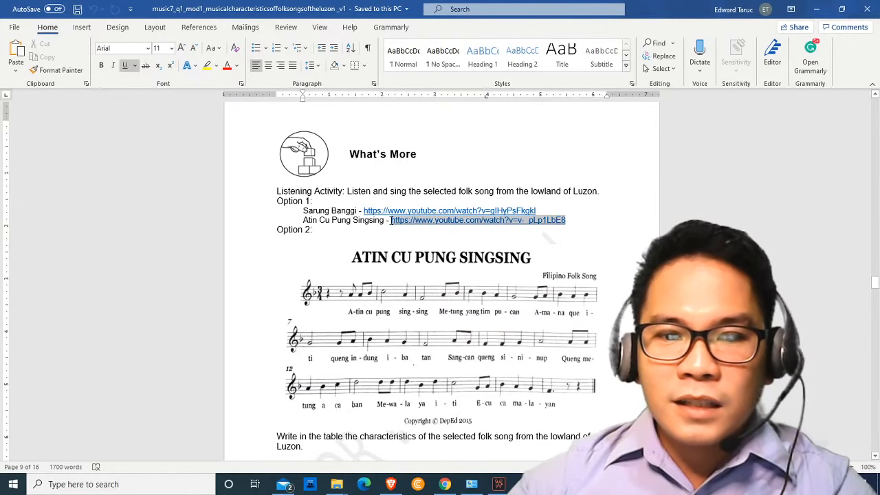
Step: Switch to the Brave browser and open the copied Atin Cu Pung Singsing YouTube link in place of the Sarung Banggi video
left_click(391, 484)
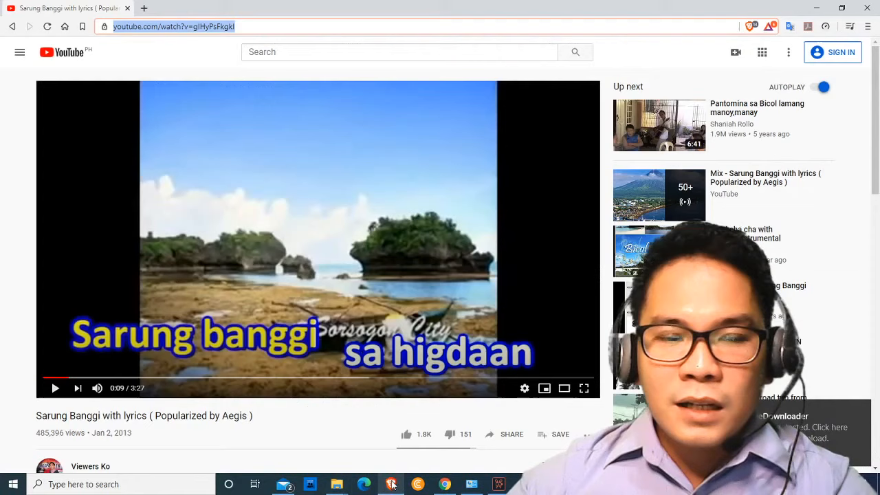
type("https://www.youtube.com/watch?v=v-_pLp1LbE8")
key("Return")
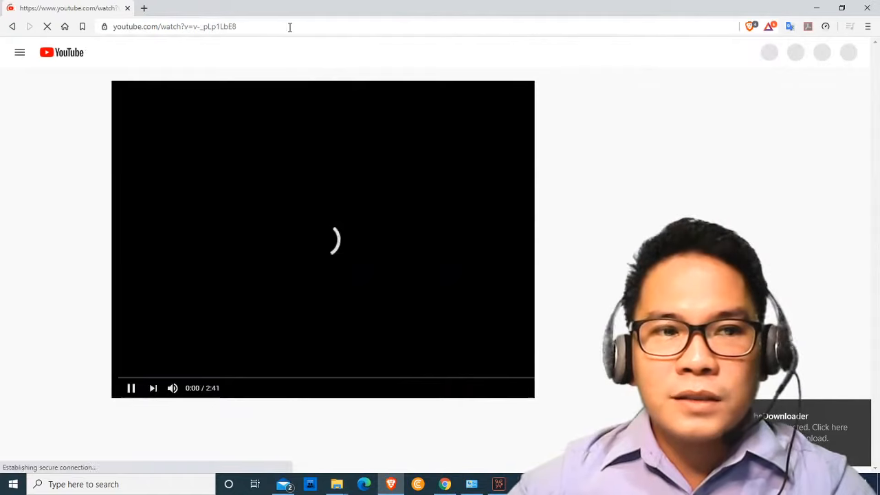
Step: Download Atin Cu Pung Singsing as MP3 (128 kbps) with Free YouTube Downloader and pause the video in the browser
left_click(290, 26)
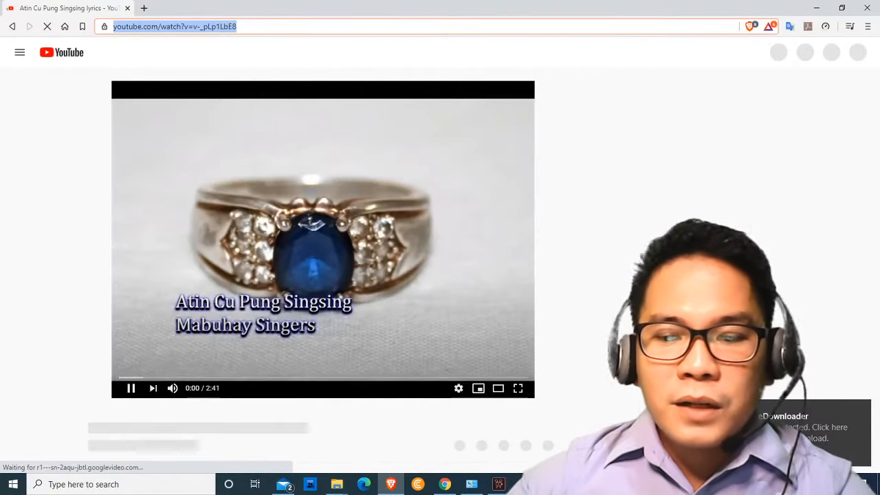
left_click(818, 430)
left_click(448, 190)
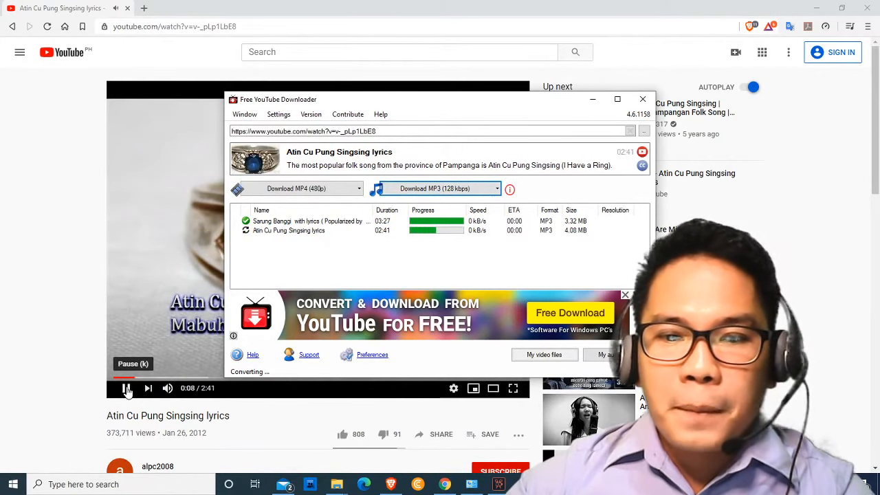
left_click(128, 390)
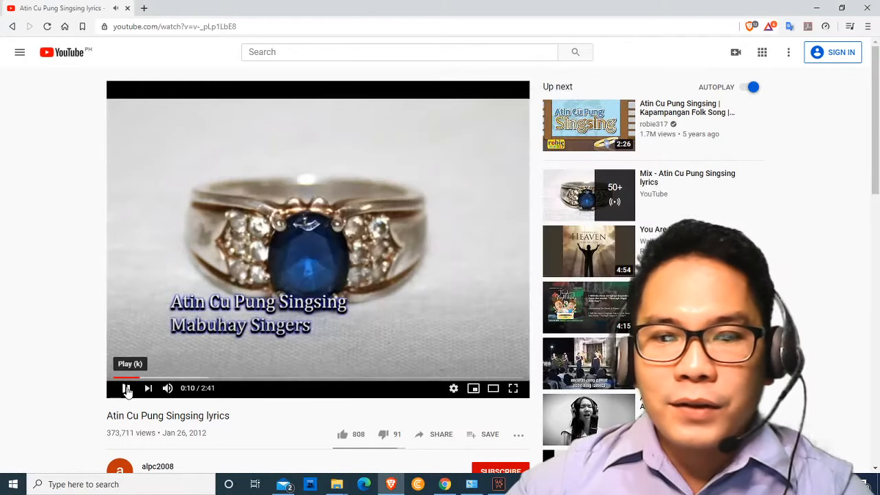
Step: Switch to Movavi Video Editor Plus and import the downloaded Atin Cu Pung Singsing MP3 from the Free YouTube Downloader folder
left_click(496, 485)
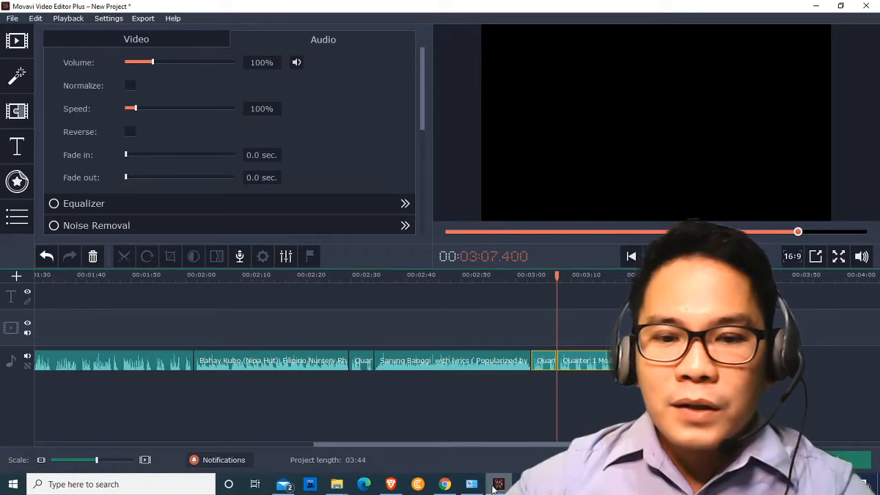
left_click(21, 43)
left_click(179, 107)
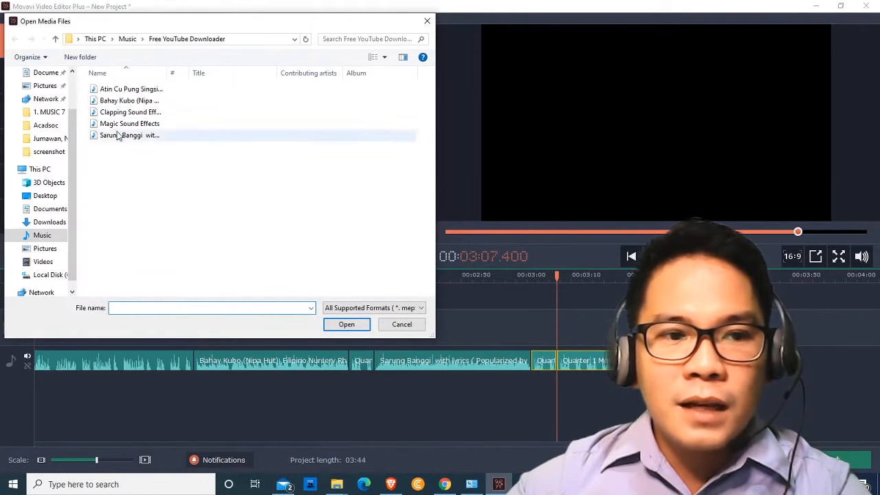
left_click(124, 90)
left_click(327, 325)
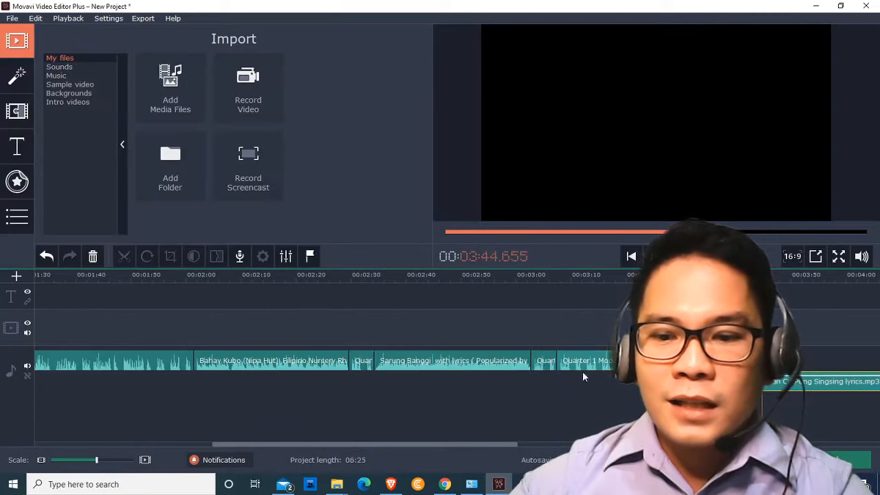
Step: Split the Atin Cu Pung Singsing clip at about 03:48.3 and delete the short piece before the cut
left_click_drag(394, 448, 562, 448)
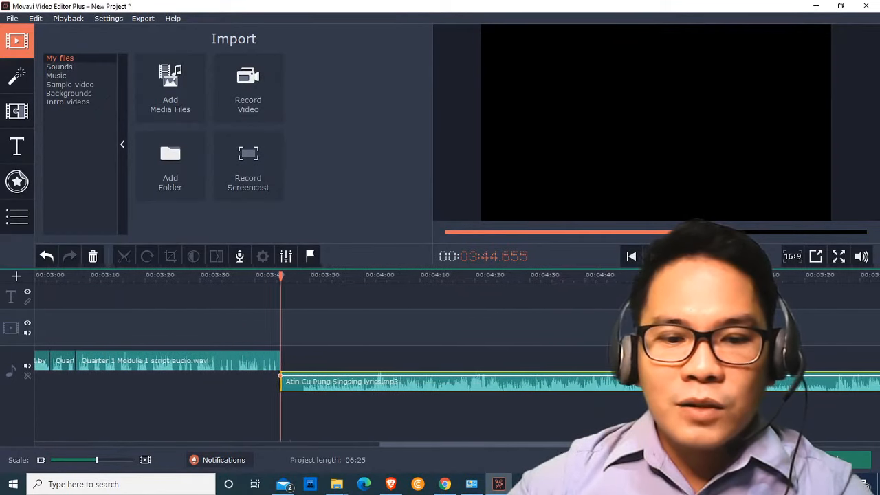
left_click(299, 392)
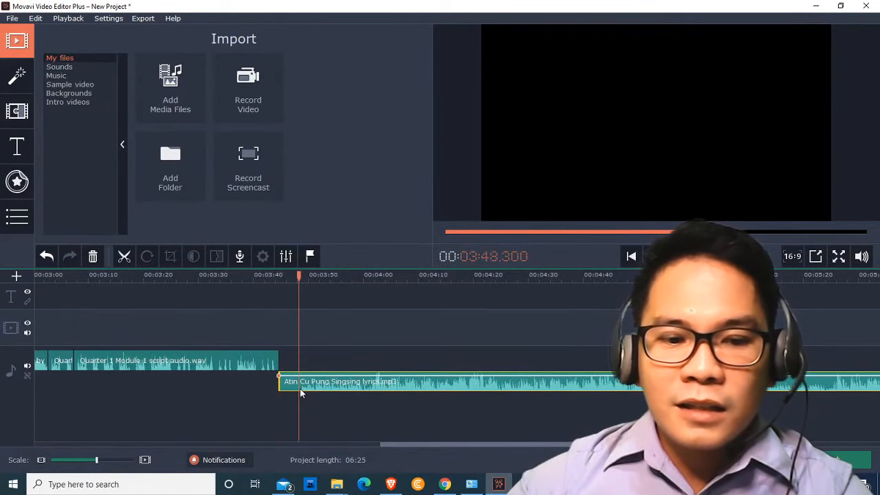
left_click(285, 384)
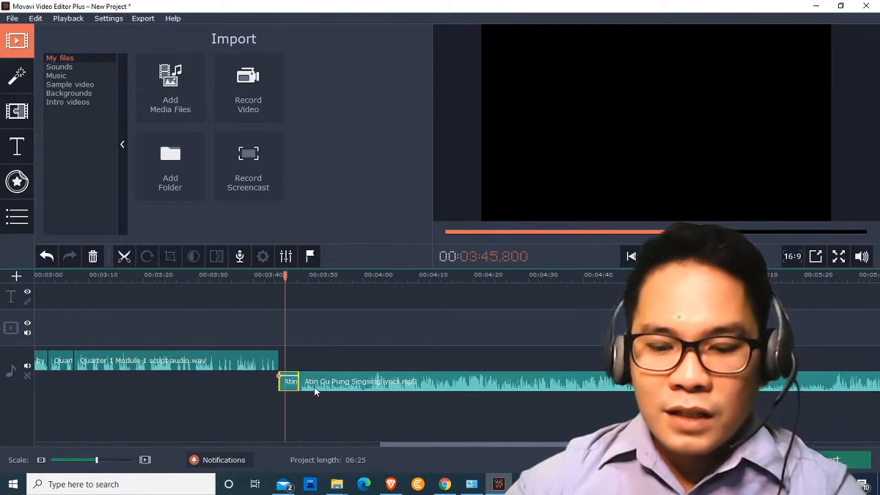
left_click_drag(314, 390, 321, 390)
Step: Play through the Atin Cu Pung Singsing clip, split it at about 04:48.5 and delete the piece after the cut
left_click(327, 383)
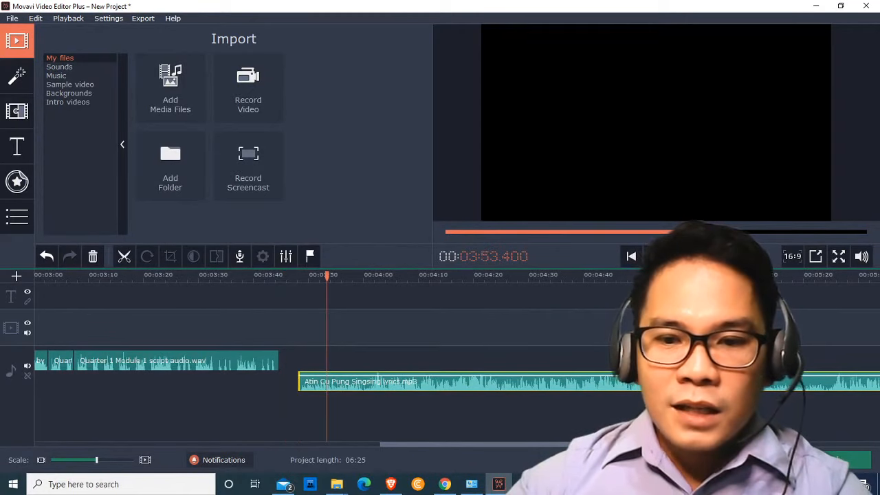
key("space")
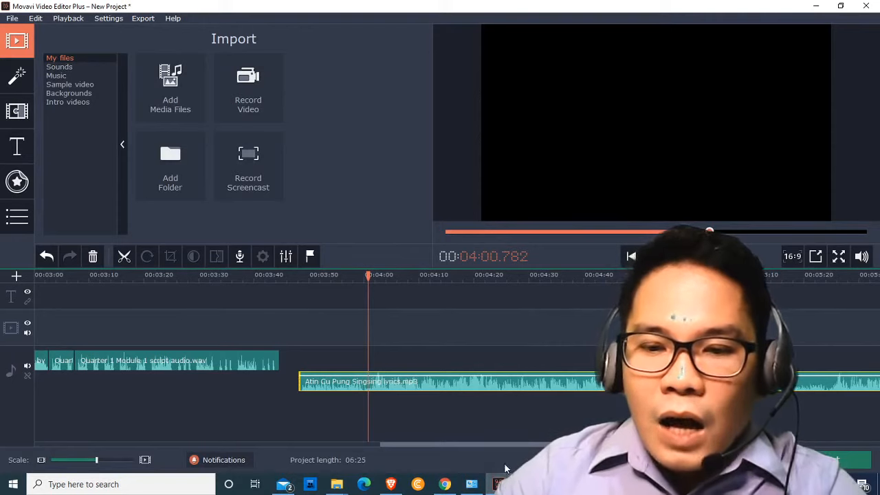
left_click(302, 276)
left_click(517, 276)
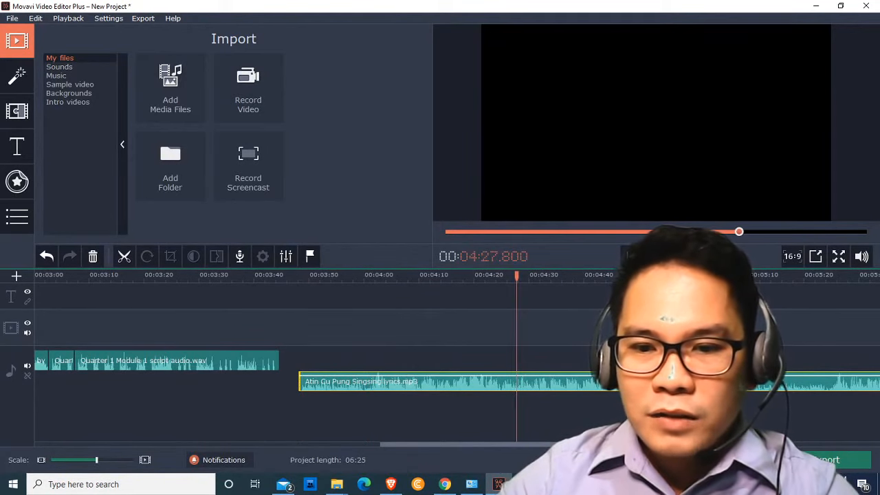
key("space")
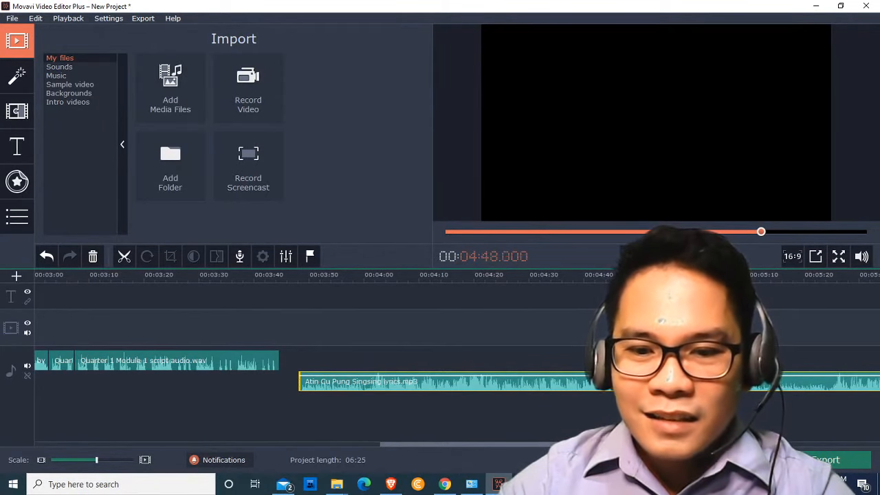
left_click(119, 462)
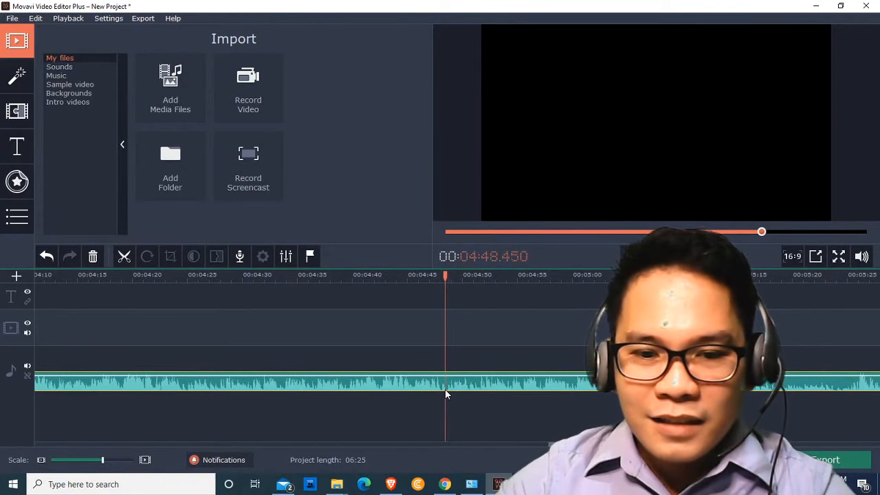
left_click(125, 257)
left_click(491, 383)
key("Delete")
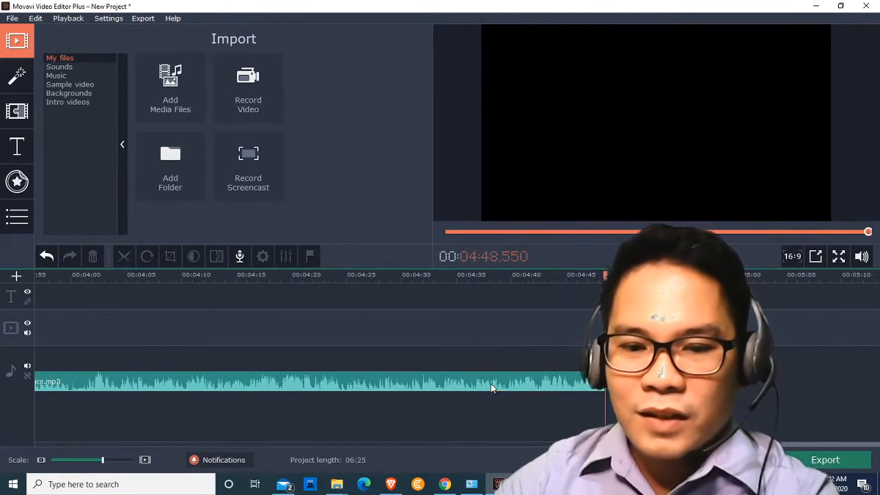
Step: Move the trimmed Atin Cu Pung Singsing clip onto the narration track after the short piece following Sarung Banggi
left_click_drag(102, 460, 93, 460)
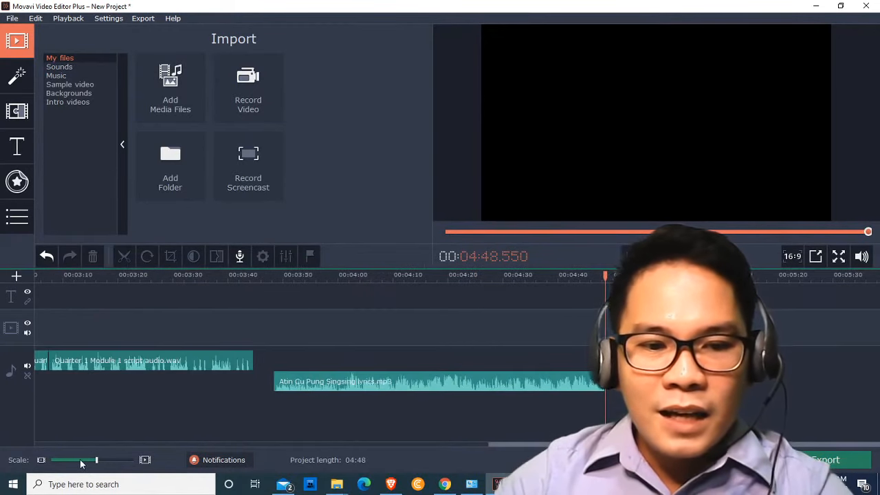
left_click(400, 388)
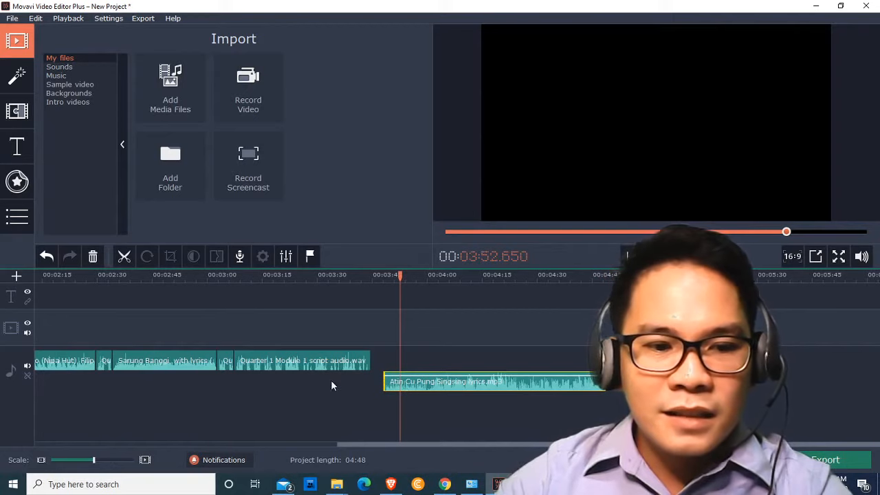
left_click(227, 362)
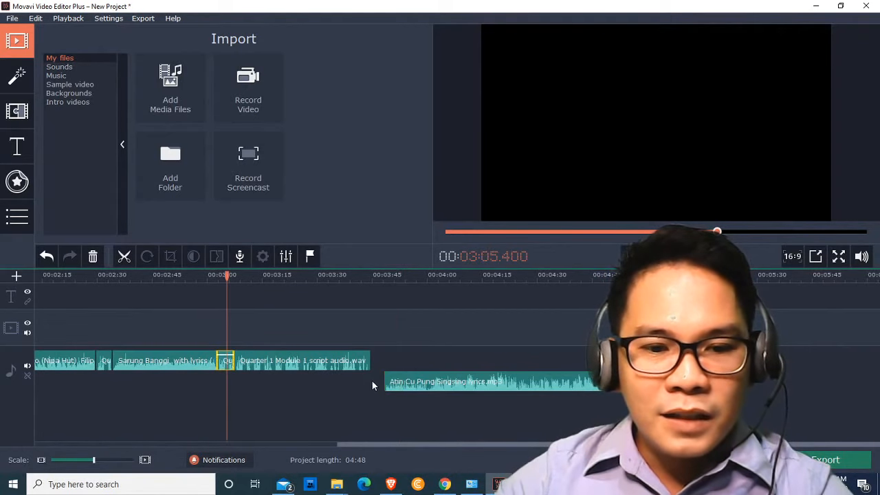
left_click_drag(400, 388, 248, 368)
left_click(424, 386)
key("Delete")
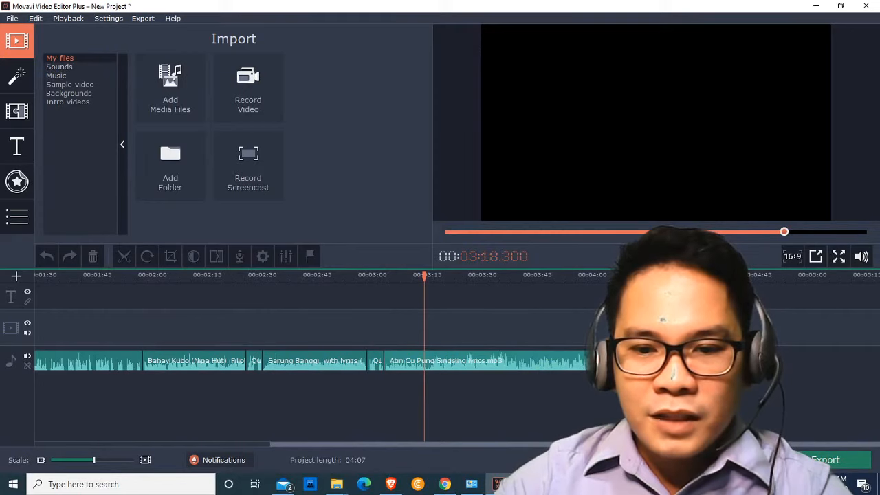
left_click_drag(605, 368, 622, 363)
Step: Play back the ending of the Atin Cu Pung Singsing clip and set its fade out and fade in to 1.0 sec
left_click(595, 363)
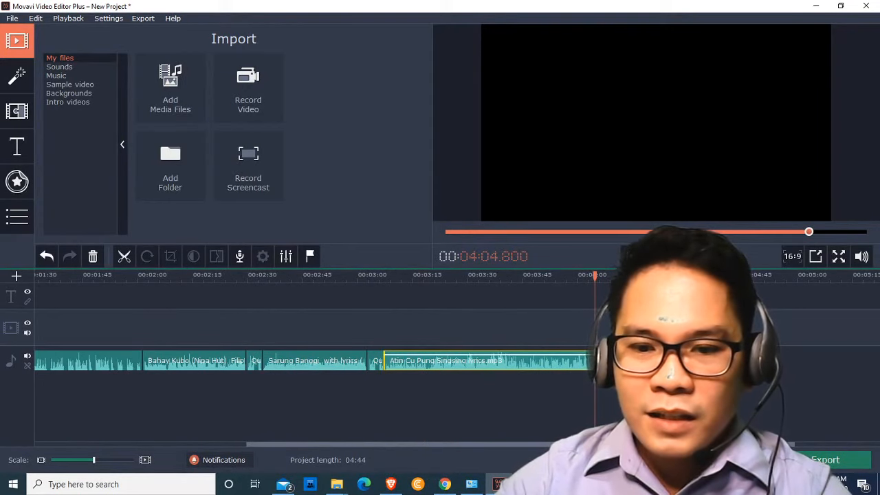
key("space")
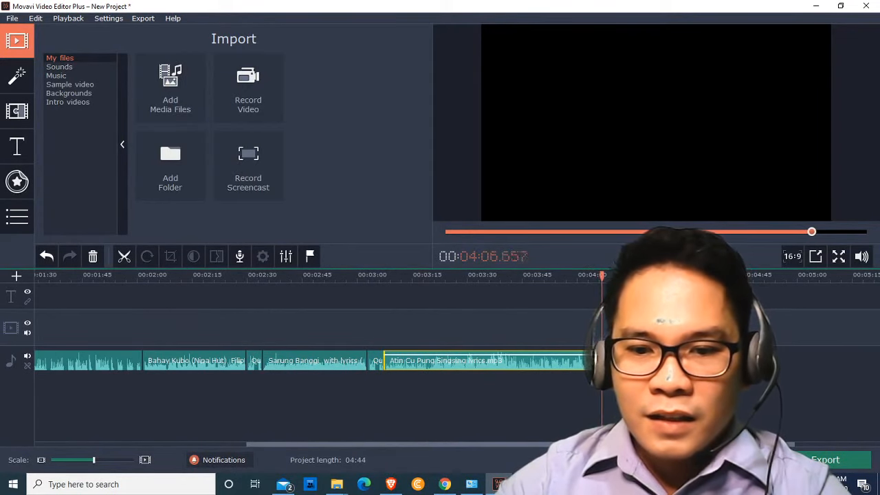
key("space")
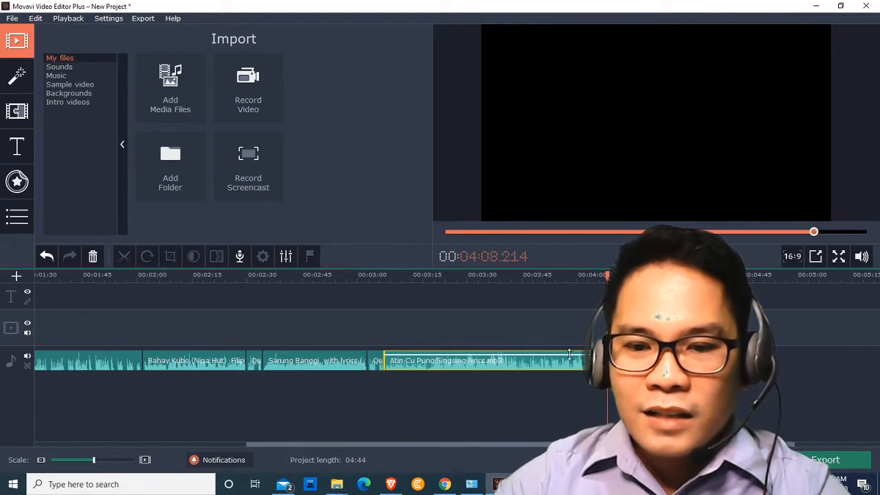
left_click(570, 354)
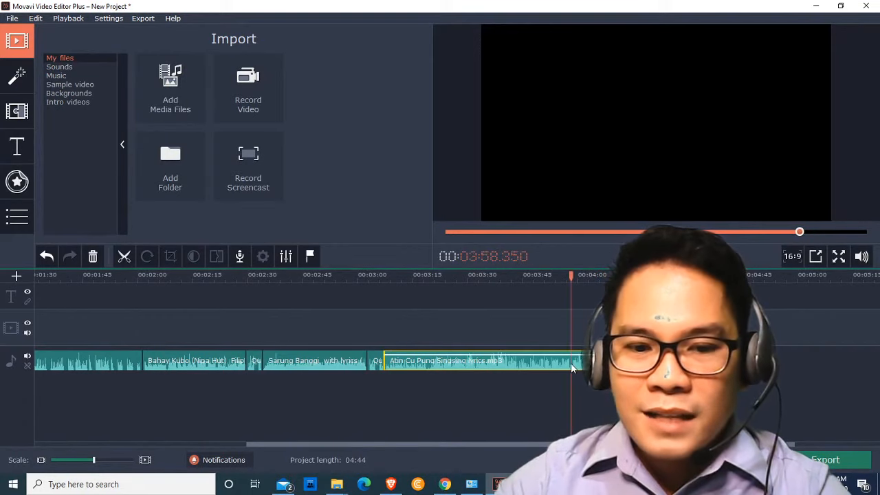
left_click(286, 256)
left_click(130, 176)
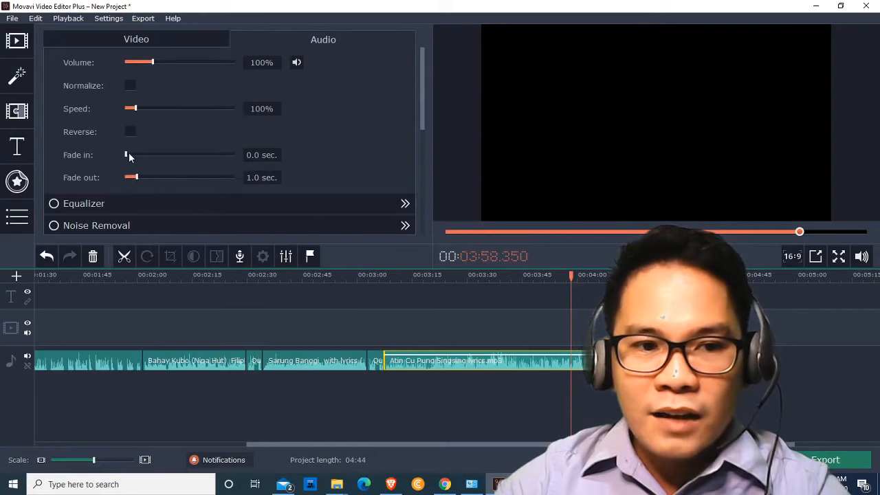
left_click(129, 155)
Step: Play back the transition from the short narration piece into Atin Cu Pung Singsing, then the song's faded ending
left_click(382, 356)
left_click(375, 360)
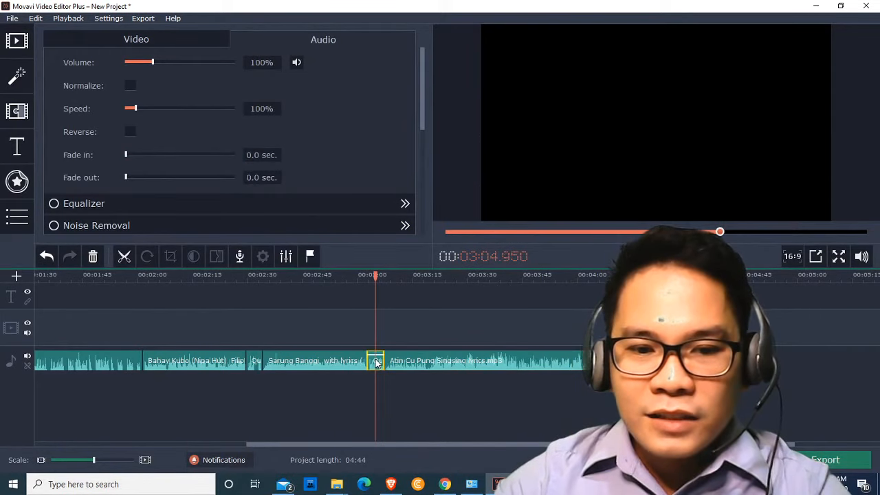
left_click(657, 256)
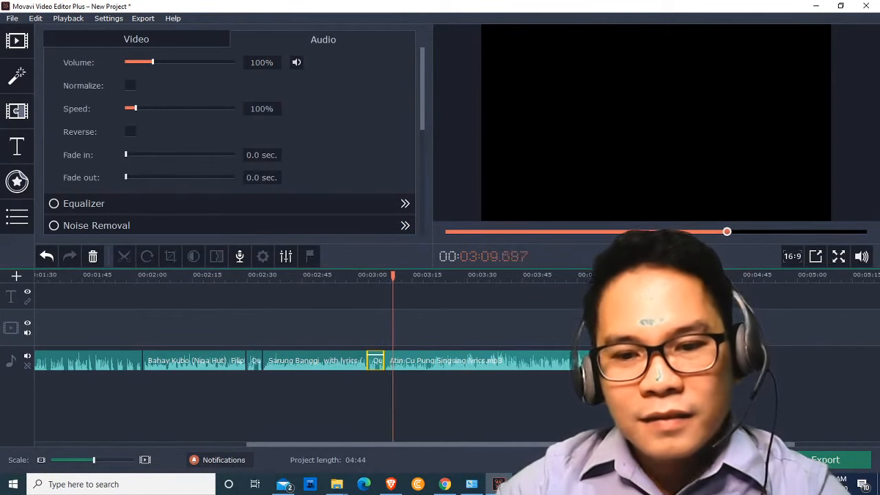
left_click(597, 361)
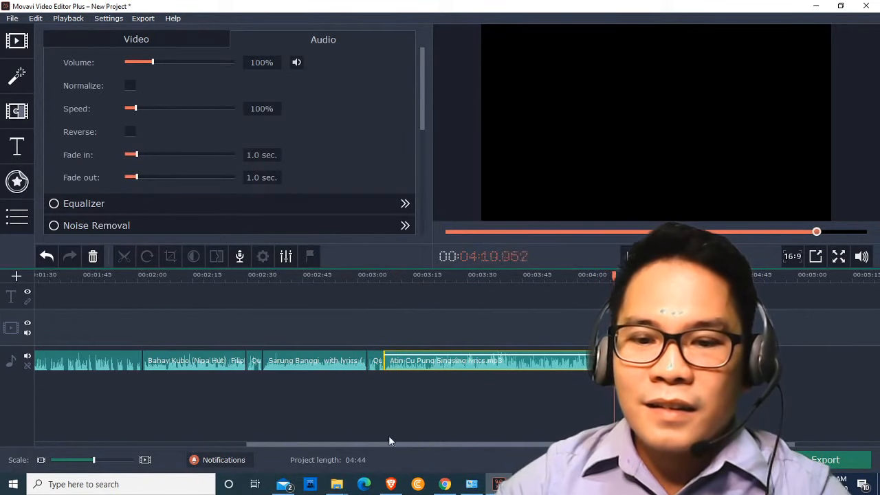
Step: Play the narration that follows the Atin Cu Pung Singsing clip and split it at 04:12.490
left_click_drag(466, 444, 512, 442)
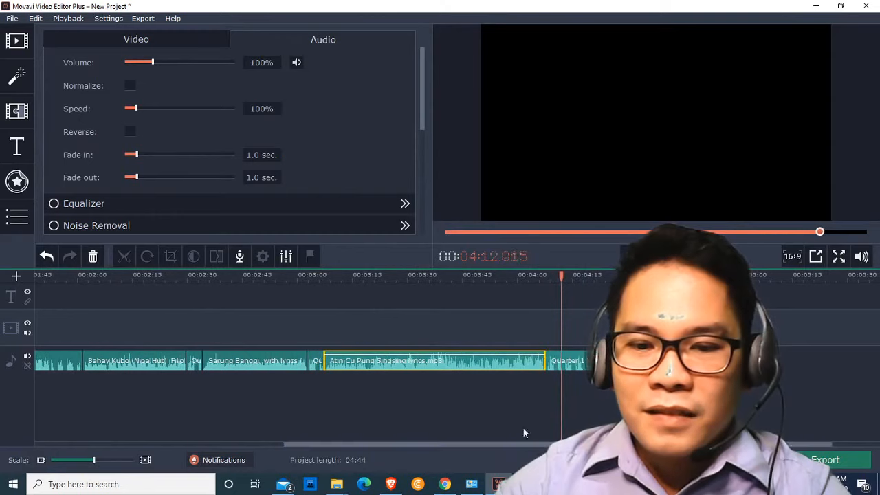
key("space")
left_click(563, 367)
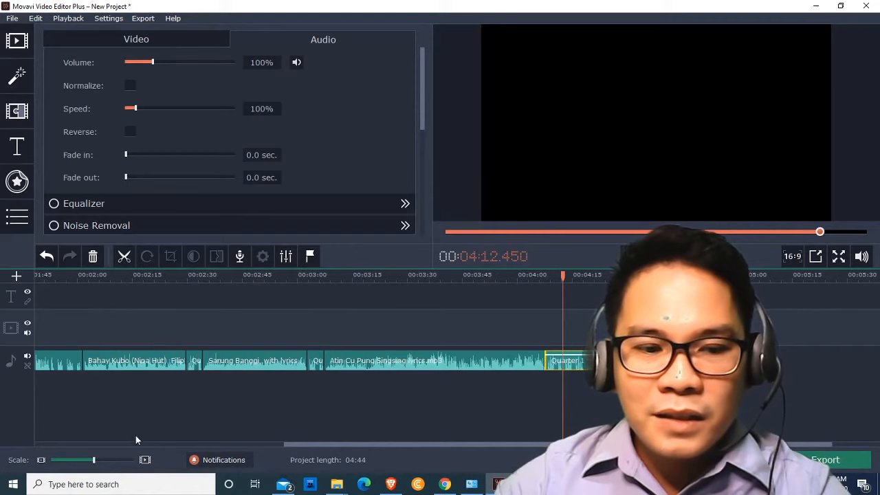
left_click(112, 460)
left_click(111, 460)
left_click(441, 364)
left_click(123, 256)
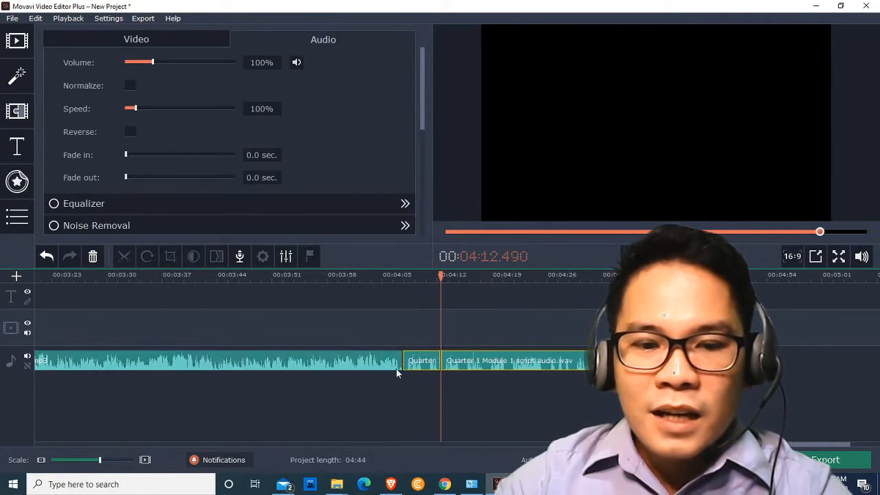
Step: Switch to the Word module document and check which songs its title-guessing activity and later listening activities call for
left_click(525, 484)
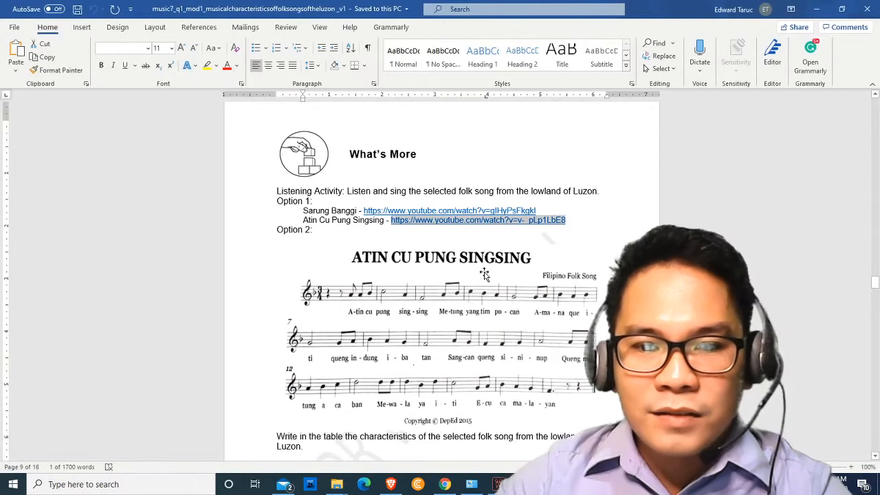
scroll(485, 275, "down", 3)
scroll(467, 296, "up", 12)
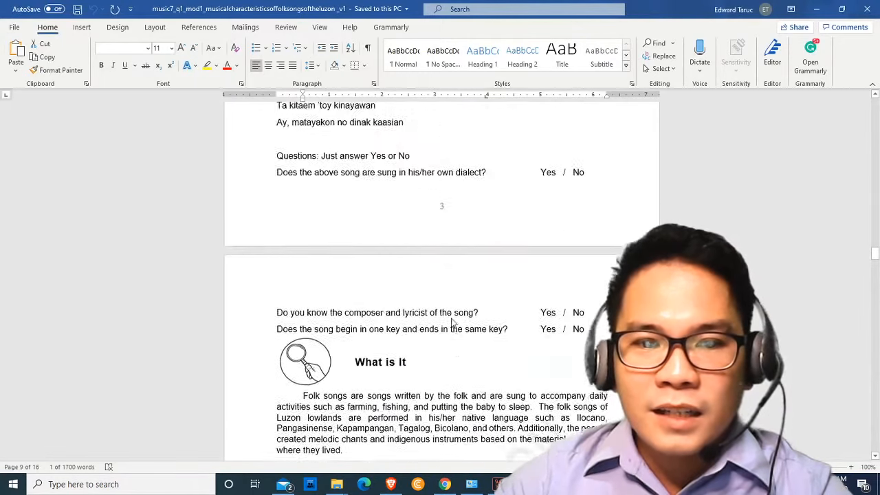
scroll(413, 313, "up", 5)
left_click(310, 266)
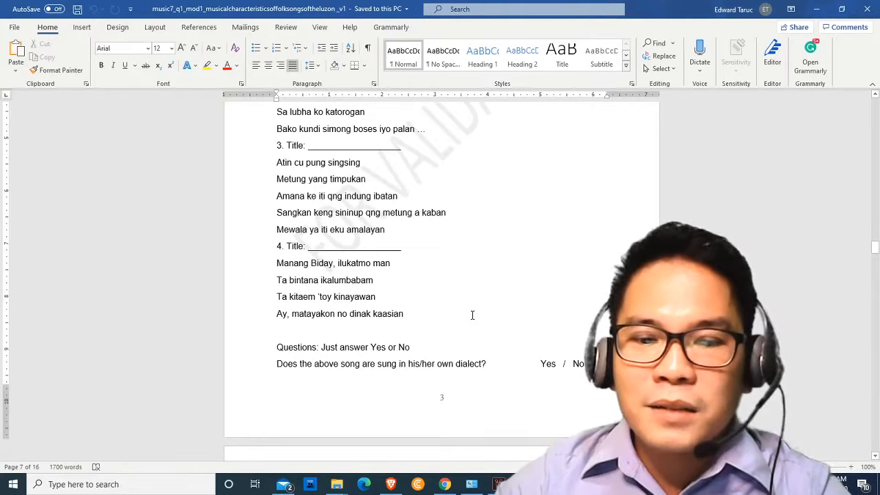
scroll(533, 268, "down", 20)
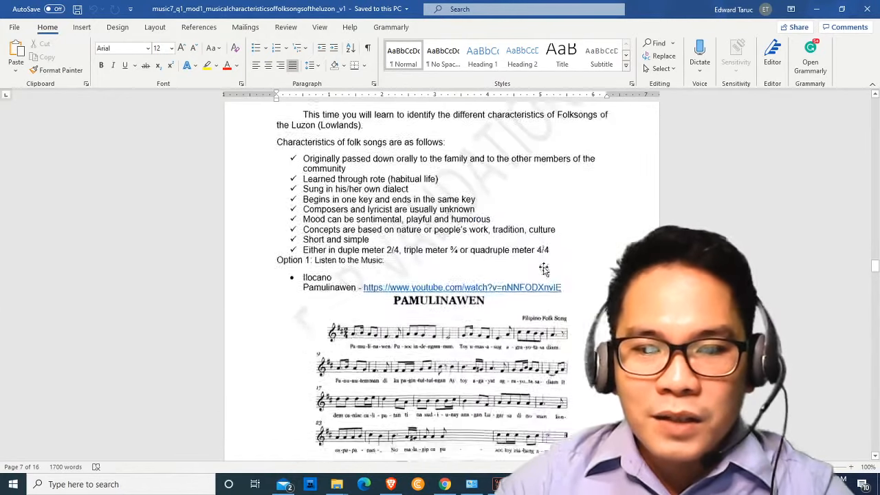
scroll(544, 268, "down", 20)
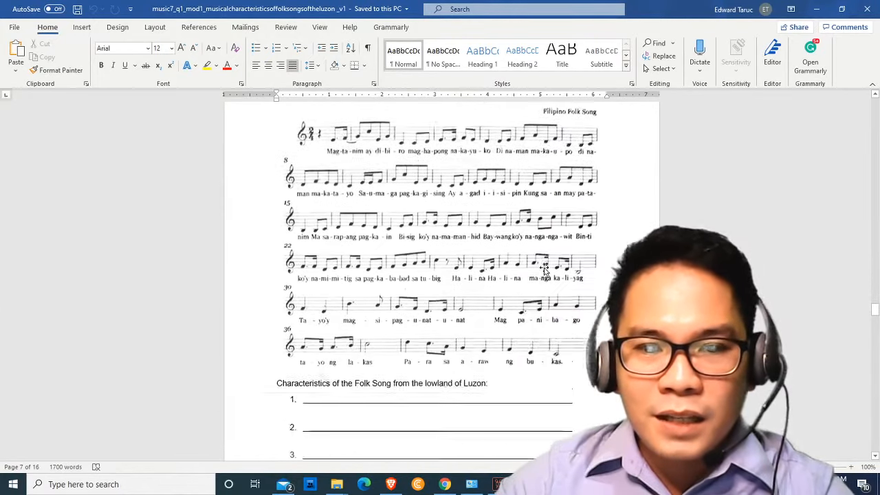
scroll(544, 273, "down", 5)
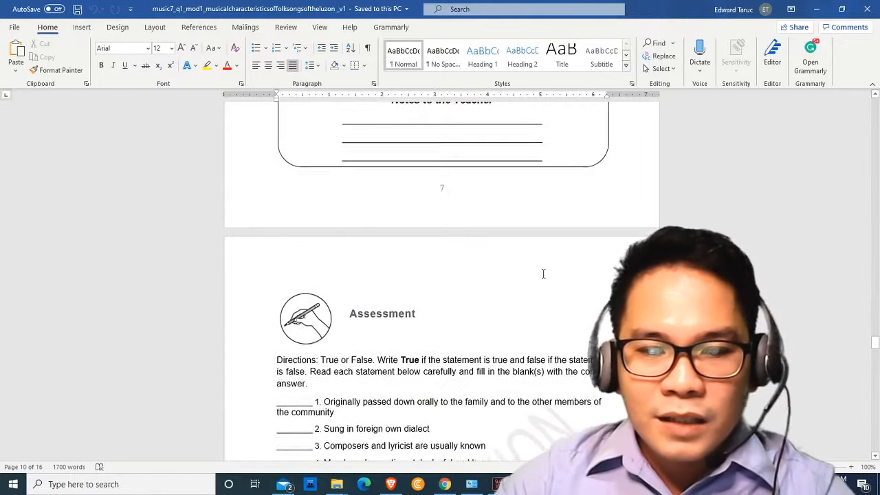
scroll(544, 268, "up", 7)
left_click(817, 10)
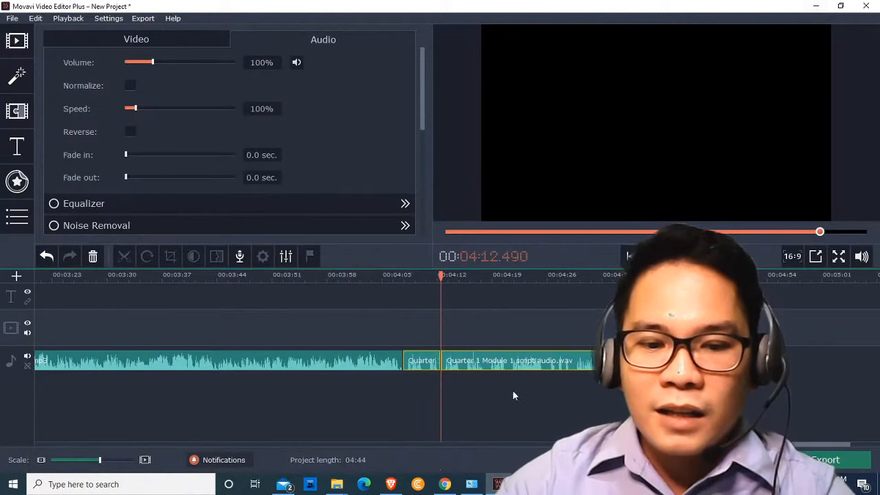
Step: Switch to the YouTube page in the browser and search for "manang biday"
left_click(397, 485)
left_click(301, 53)
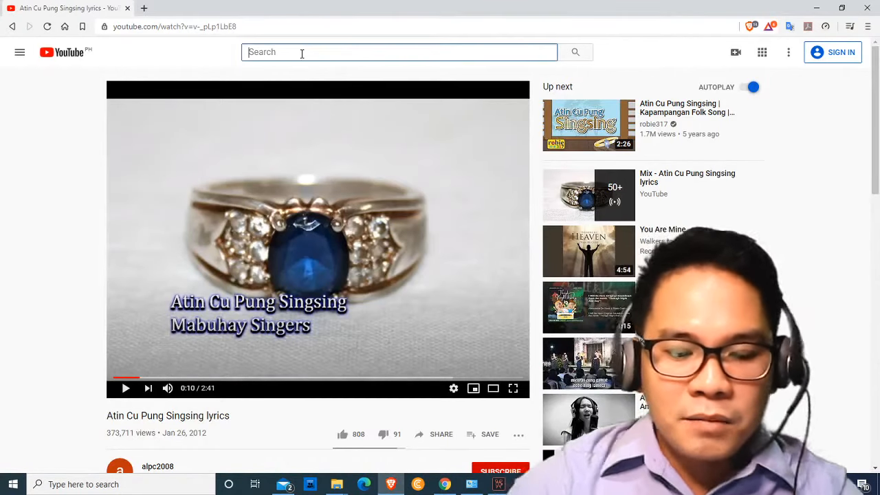
type("manang biday")
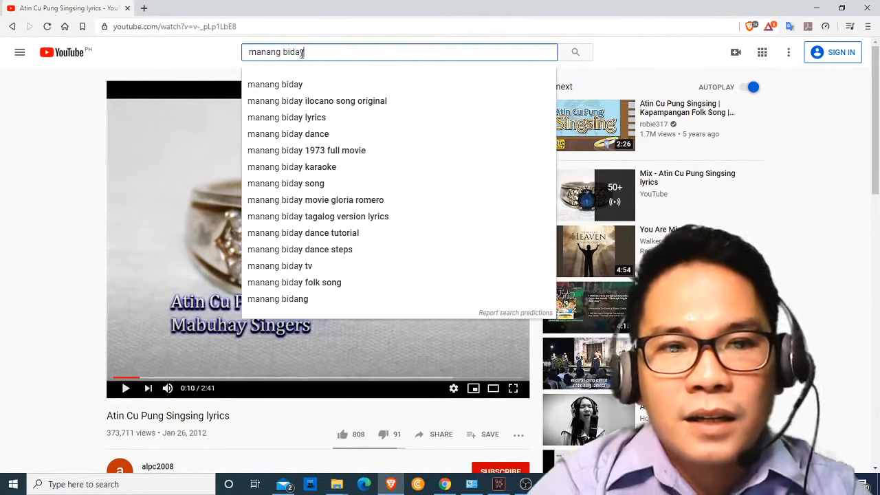
key("Return")
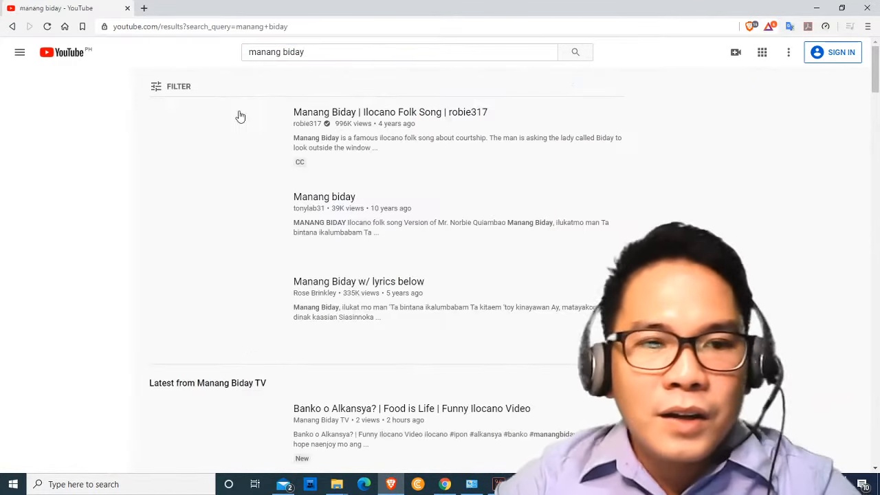
Step: Open the Manang Biday Ilocano folk song video by robie317, copy its link and download it as a 128 kbps MP3
left_click(213, 143)
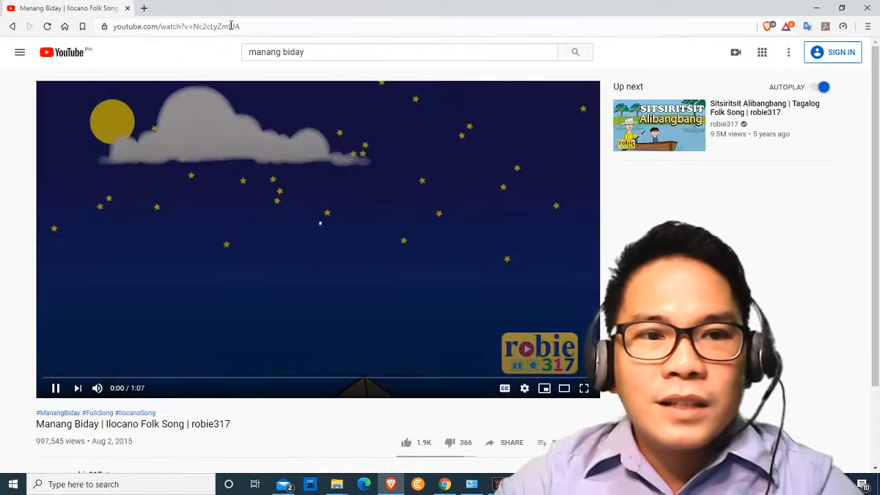
left_click(232, 26)
left_click(56, 390)
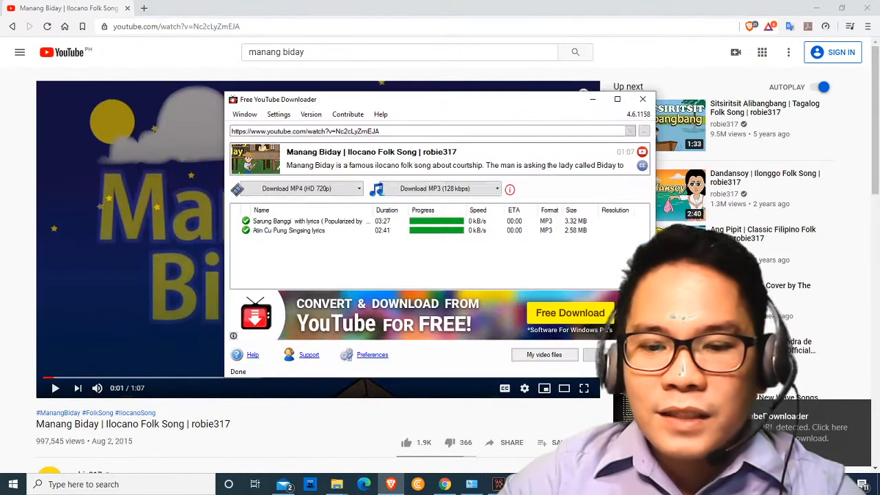
left_click(440, 189)
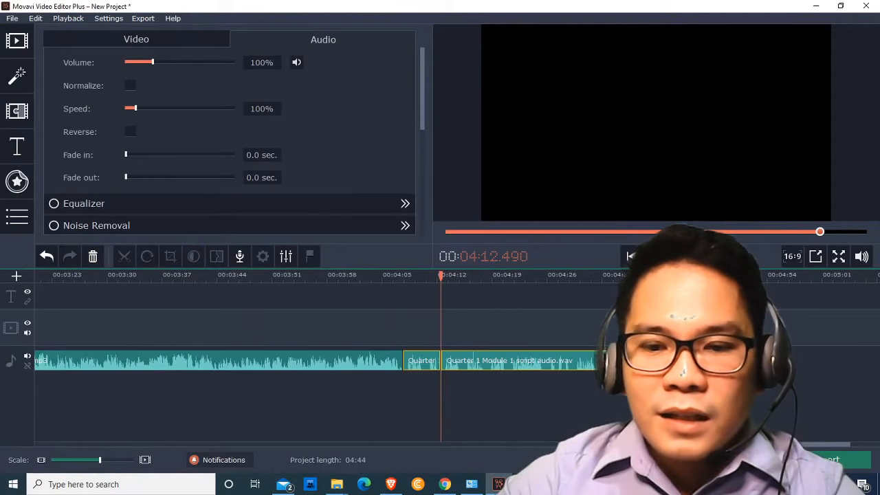
Step: Import the Manang Biday Ilocano Folk Song robie317 audio file into the Movavi project
left_click(16, 40)
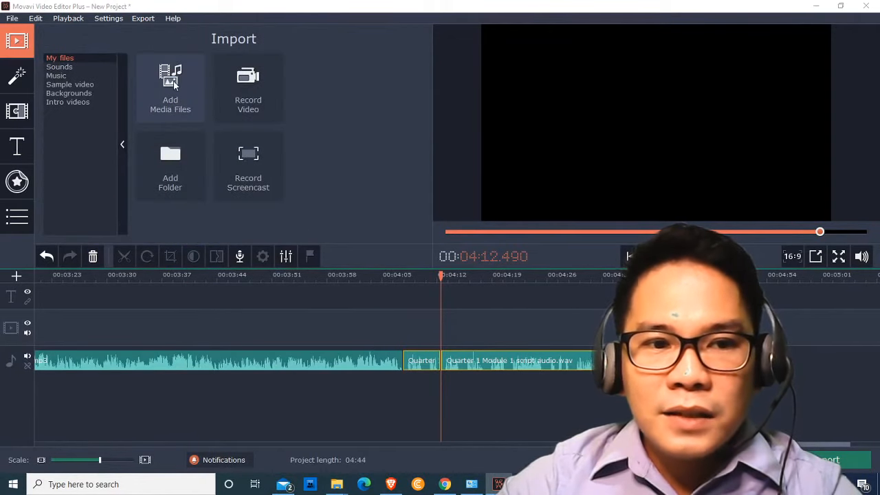
left_click(174, 84)
left_click(125, 135)
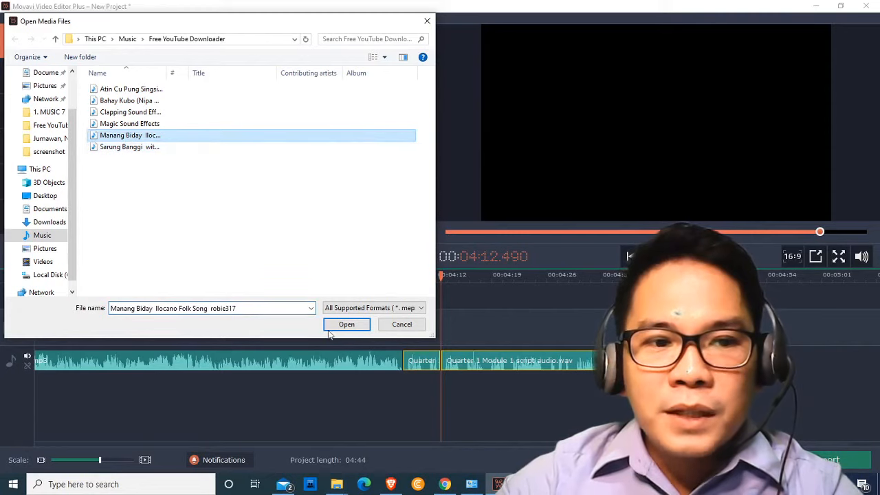
left_click(347, 325)
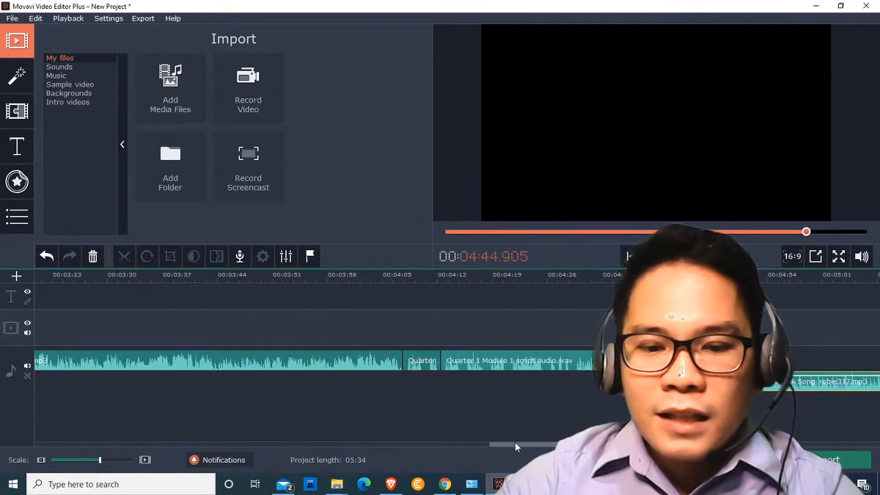
Step: Split the Manang Biday clip at 04:50.070, where the song starts, and delete the piece before the cut
left_click_drag(119, 464, 128, 464)
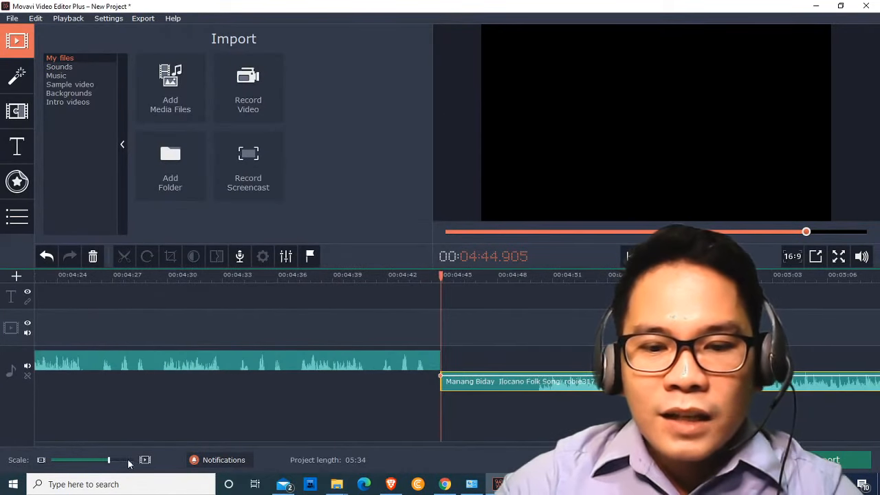
left_click(535, 390)
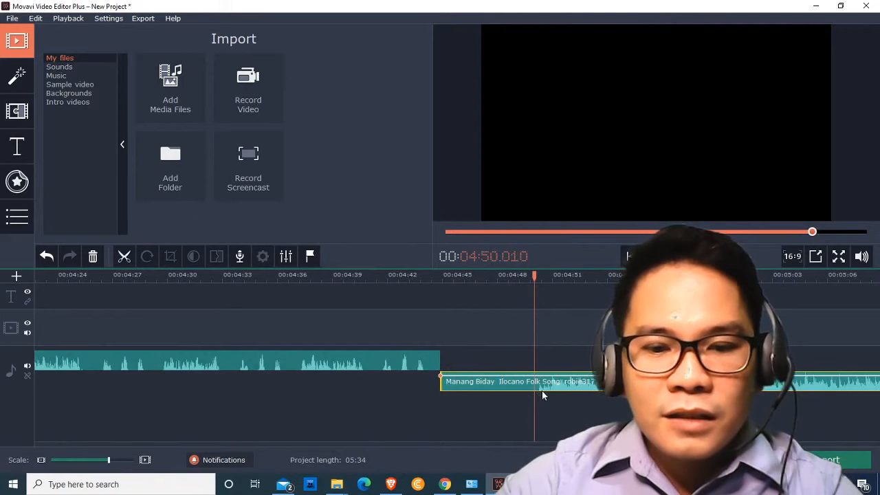
left_click(124, 257)
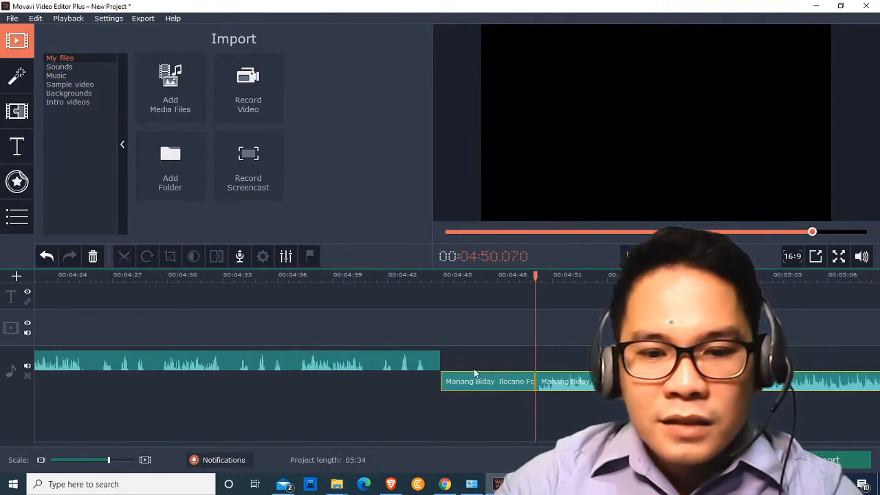
left_click(497, 384)
key("Delete")
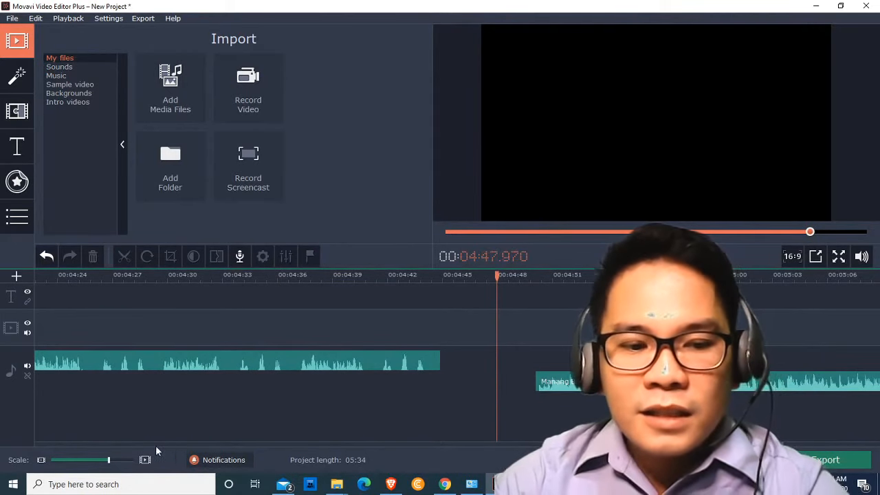
Step: Play through the remaining Manang Biday clip and split it at about 05:15.5
left_click_drag(722, 443, 752, 444)
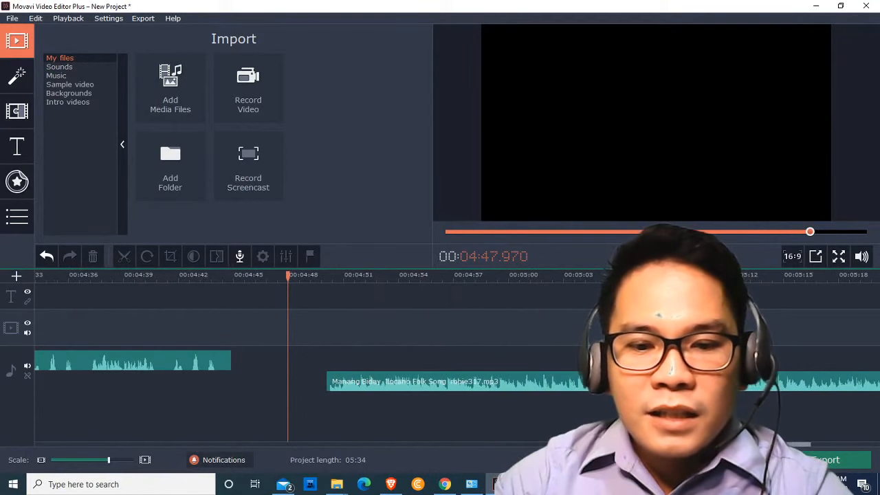
left_click(536, 384)
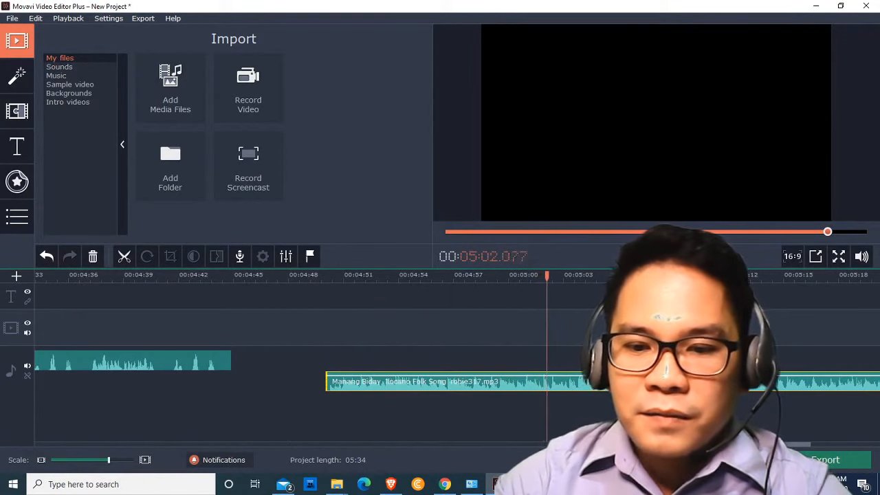
left_click_drag(752, 444, 789, 444)
left_click(118, 462)
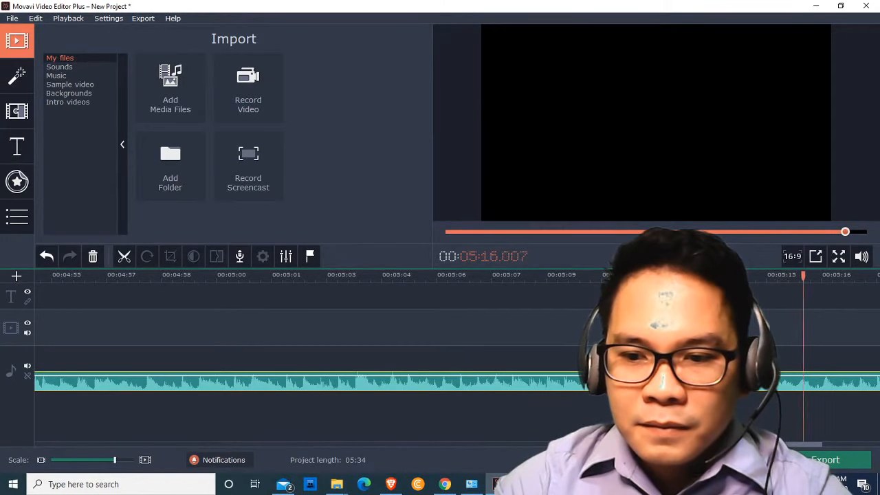
left_click(145, 460)
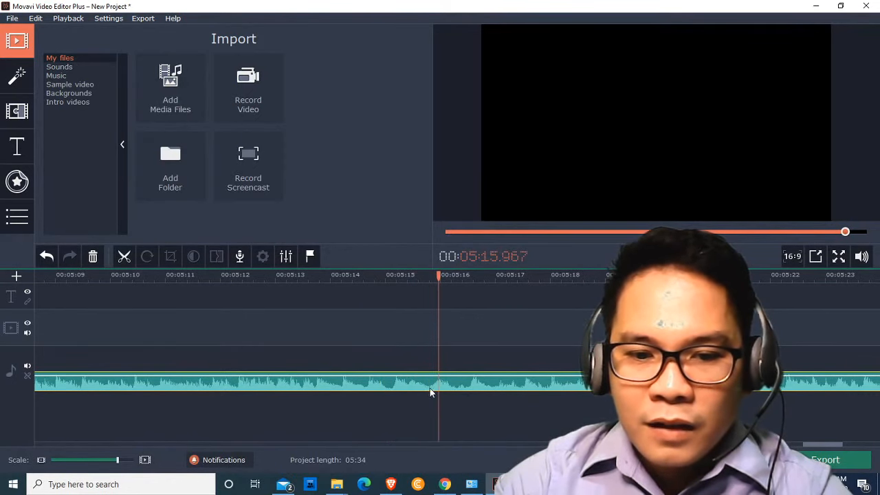
left_click(131, 257)
key("Delete")
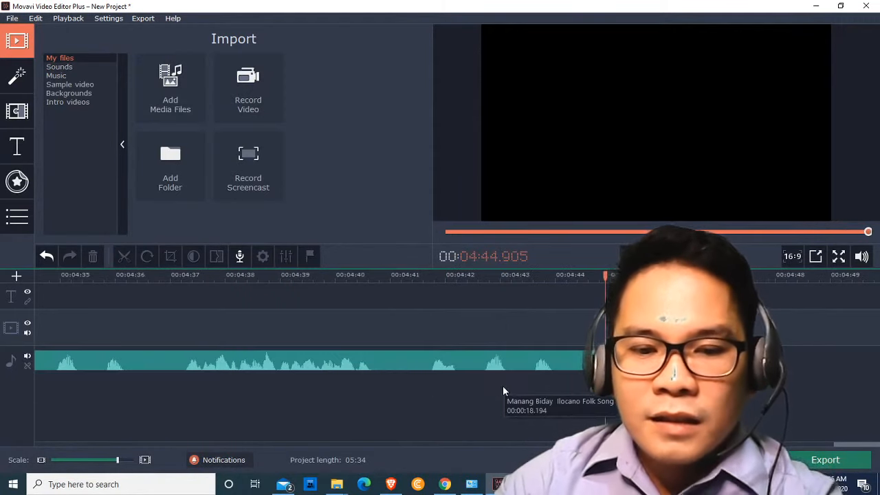
left_click(561, 375)
key("ctrl+z")
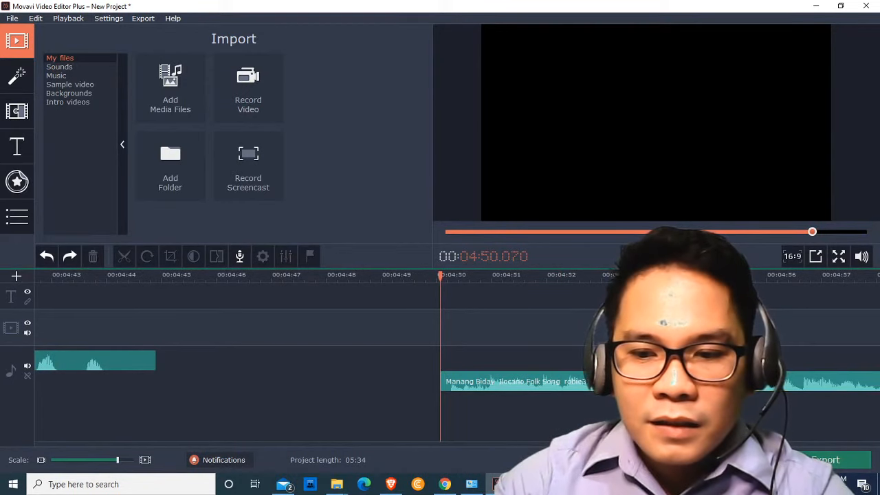
Step: Delete only the piece of Manang Biday after the cut at about 05:15.5
scroll(568, 394, "down", 5)
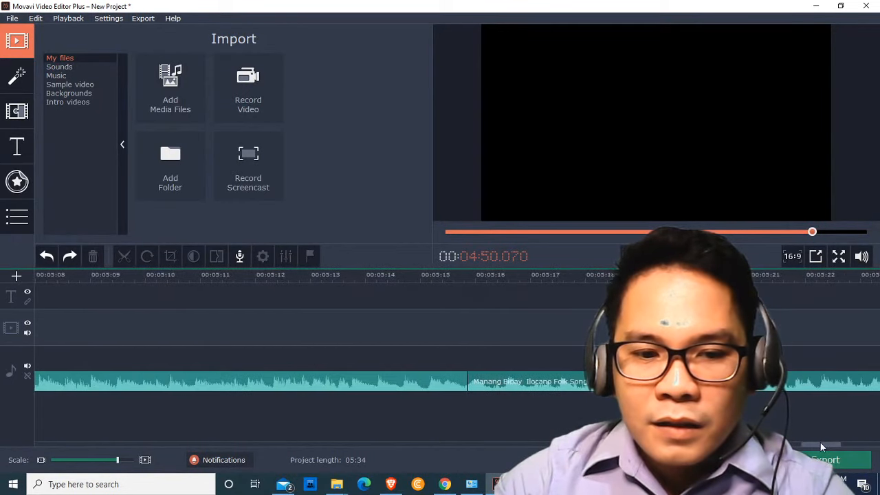
left_click(568, 393)
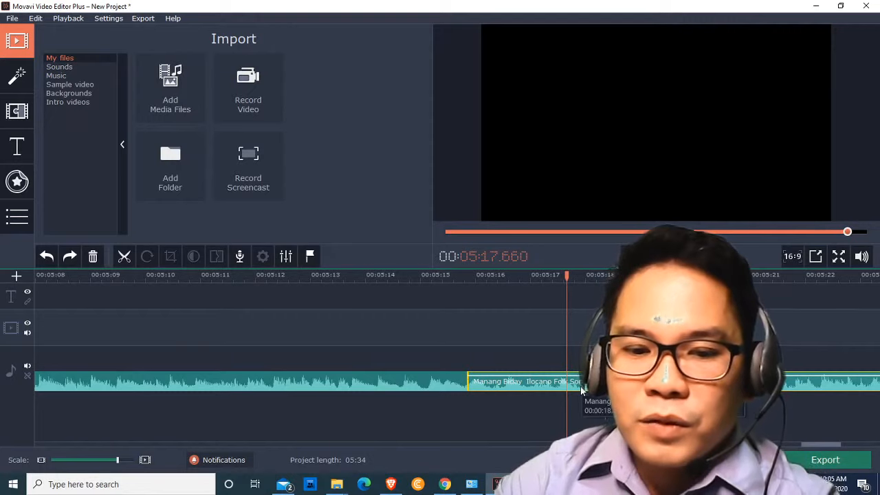
key("Delete")
Step: Set the fade out and fade in of the trimmed Manang Biday clip to 1.0 sec
left_click(585, 382)
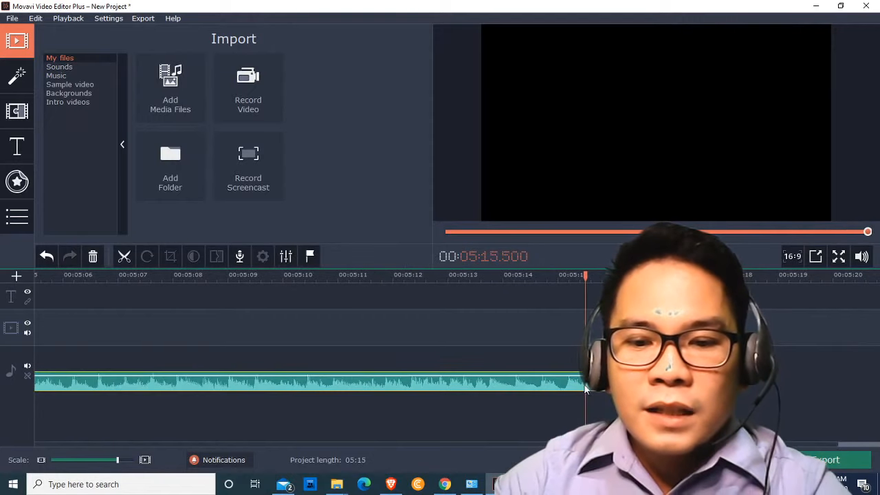
left_click(286, 256)
left_click_drag(126, 178, 135, 155)
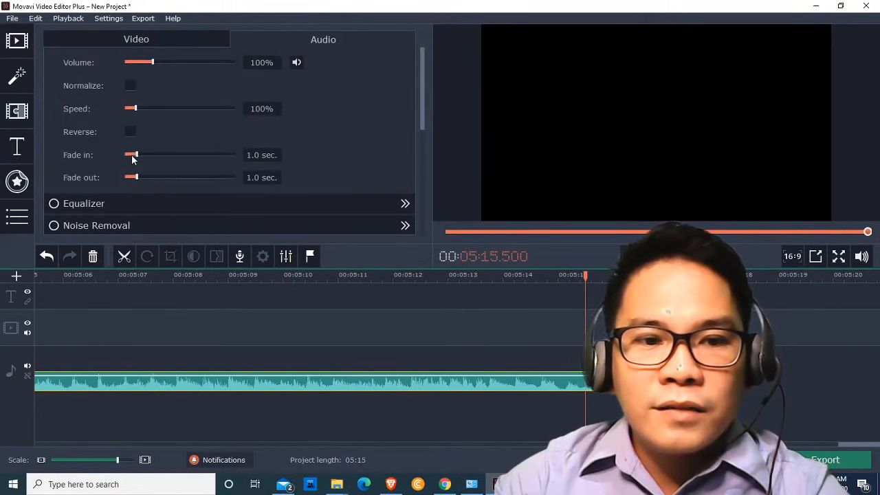
left_click_drag(117, 460, 105, 461)
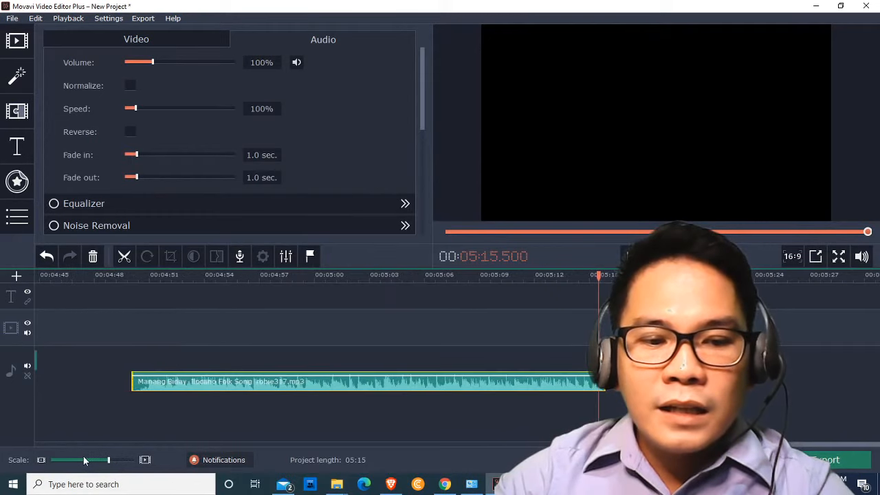
left_click(79, 459)
left_click(79, 460)
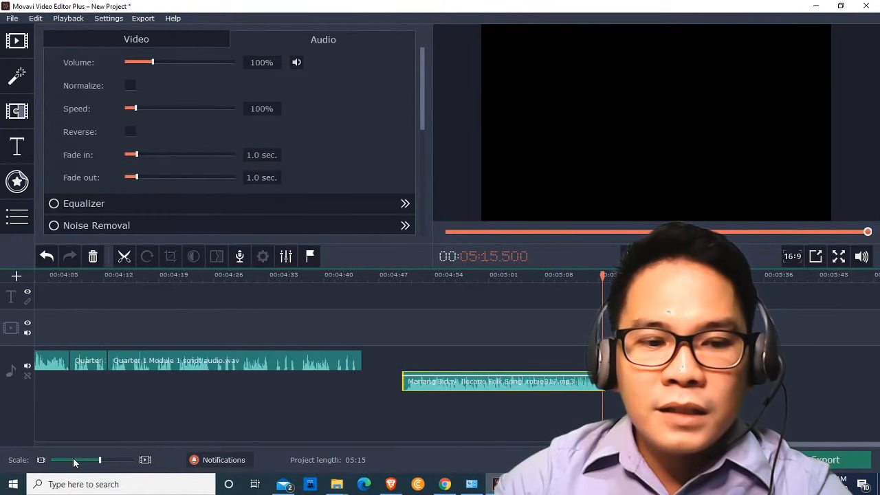
Step: Insert the trimmed Manang Biday clip before the last narration piece at about 04:12 and place that piece directly after the song
left_click(119, 367)
left_click(91, 362)
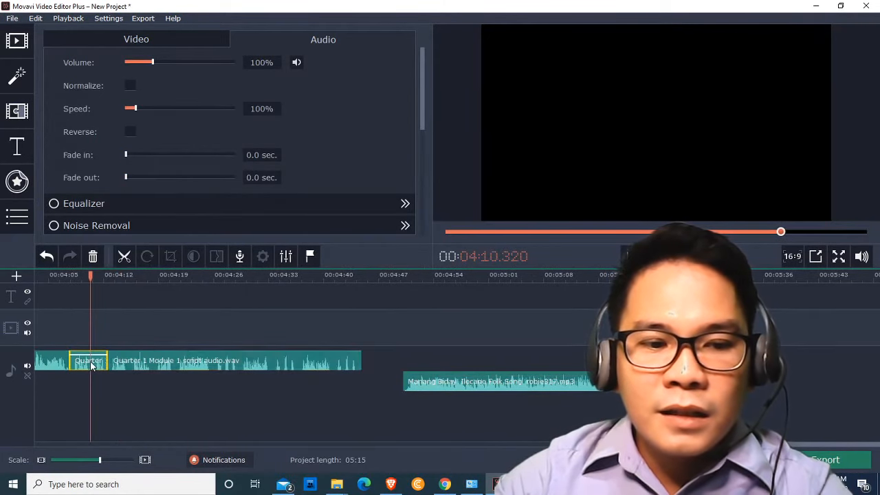
left_click(426, 380)
left_click_drag(432, 380, 137, 360)
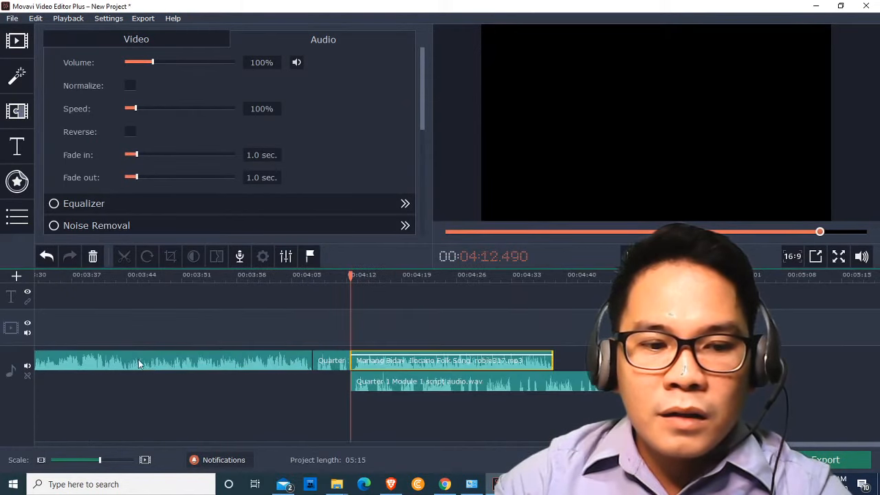
left_click(436, 381)
left_click_drag(418, 388, 566, 362)
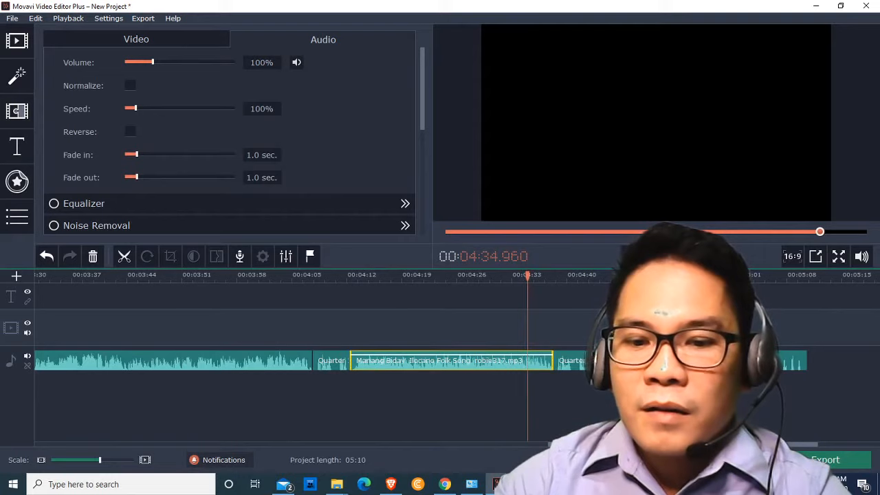
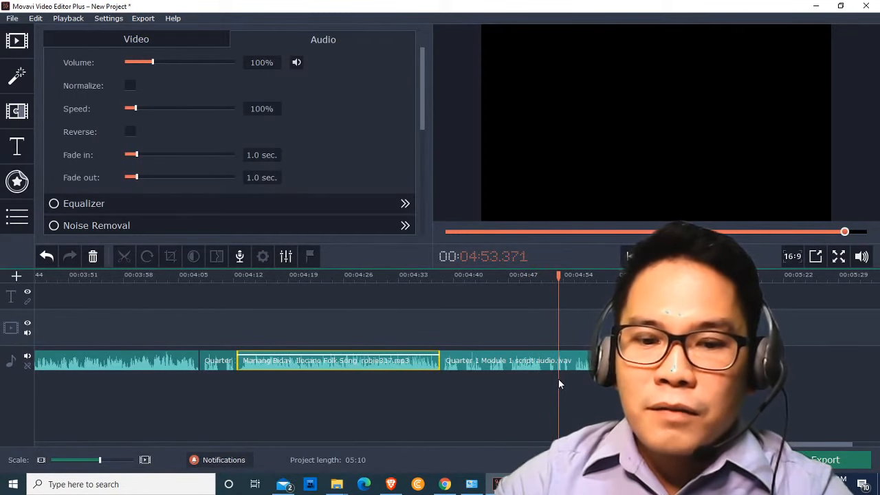
Step: Check the module script in Balabolka, and return to the beginning of the narration on the Movavi timeline
left_click(544, 365)
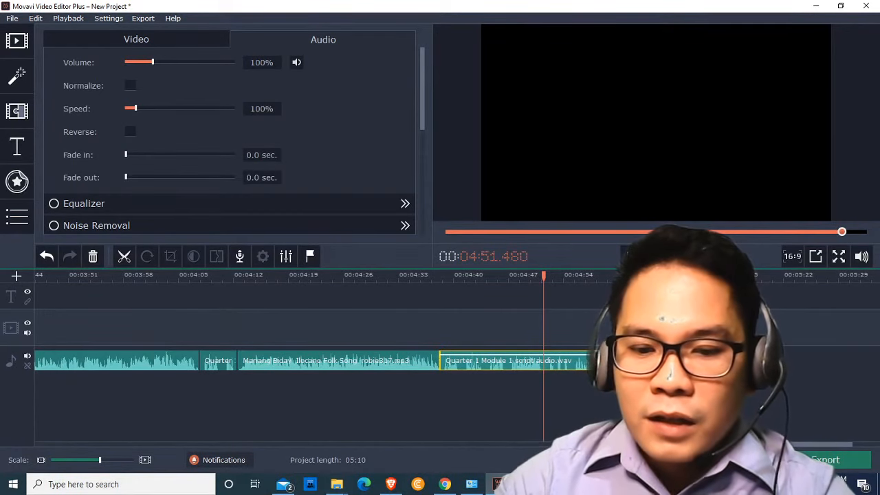
key("alt+Tab")
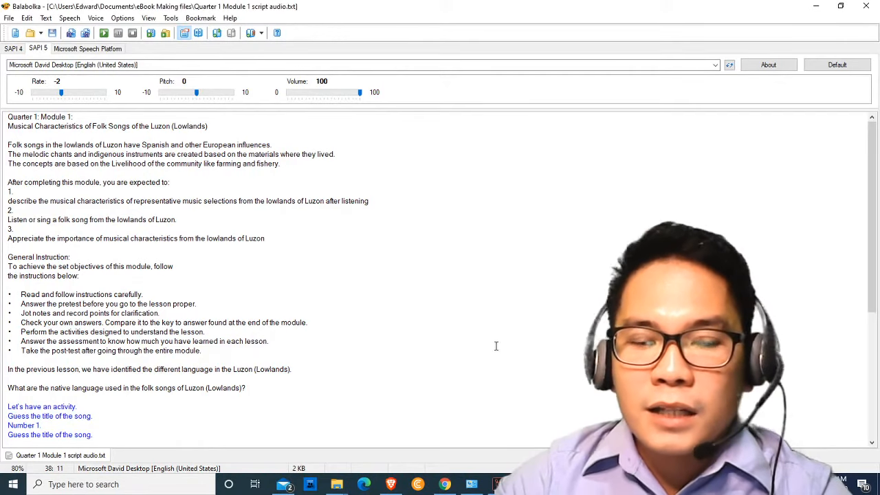
key("alt+Tab")
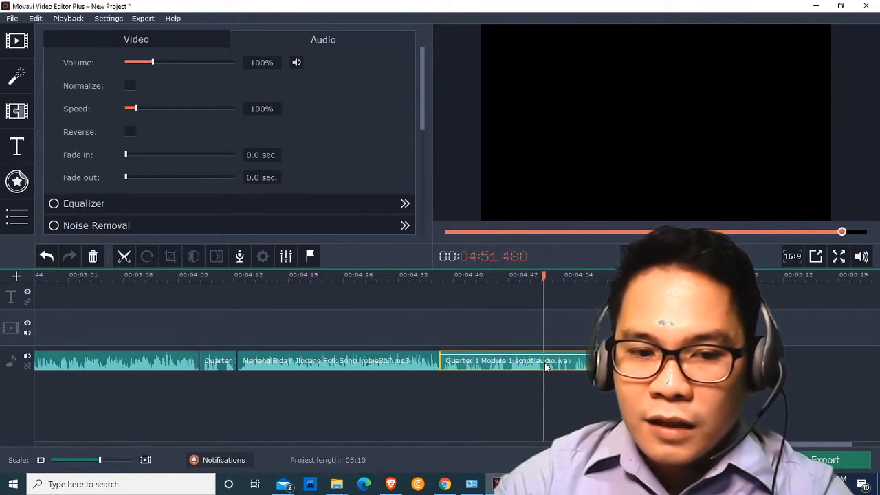
left_click_drag(660, 444, 25, 451)
left_click(58, 351)
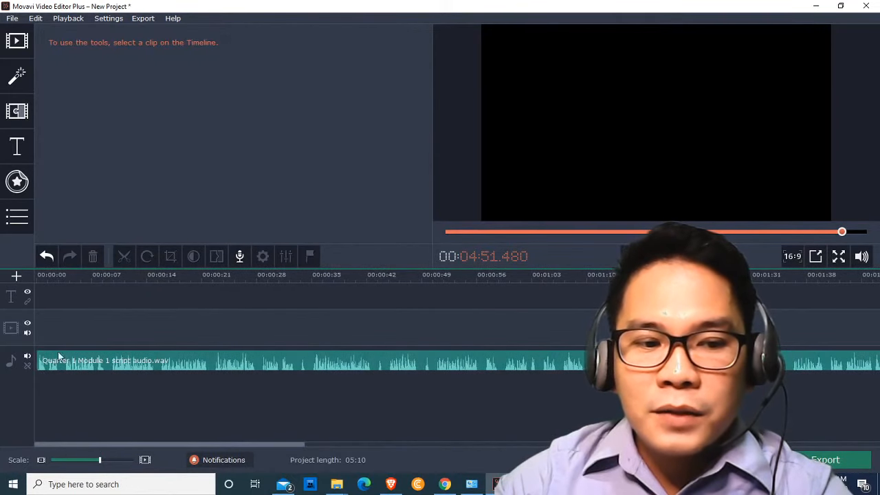
left_click(59, 356)
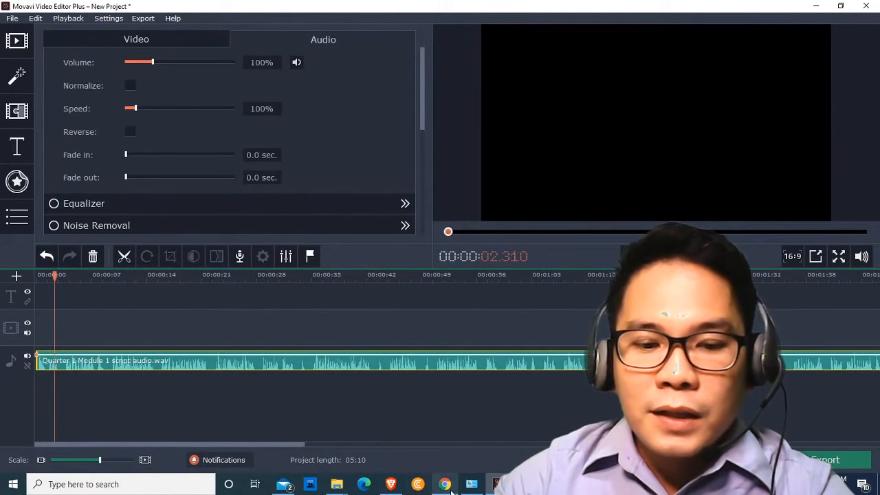
Step: Switch to YouTube in the Brave browser and open the signed-in channel's Audio library in YouTube Studio
mouse_move(451, 486)
left_click(444, 426)
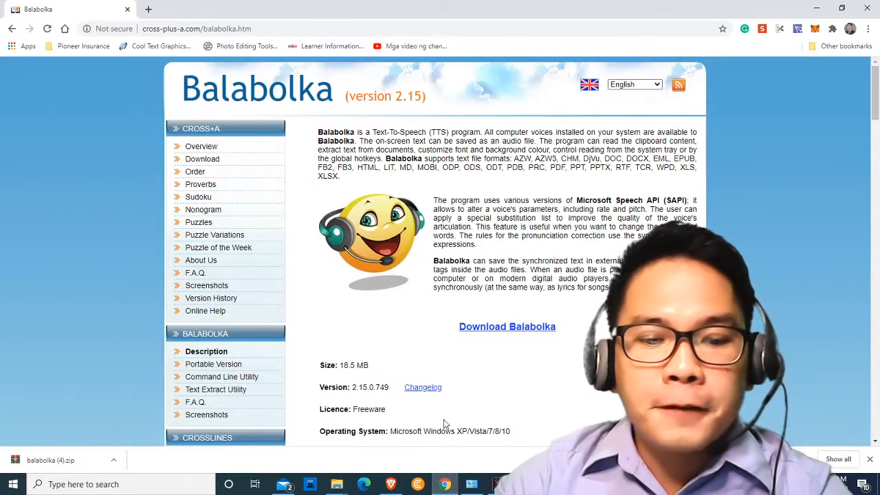
left_click(391, 484)
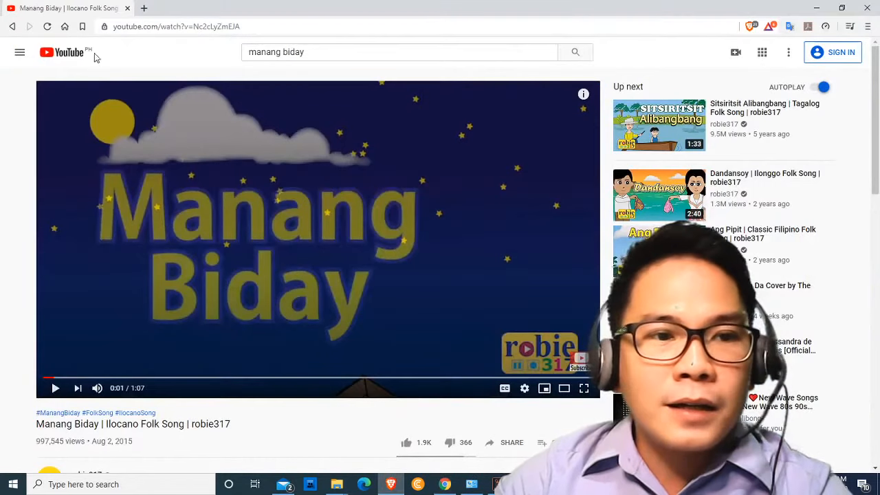
left_click(828, 55)
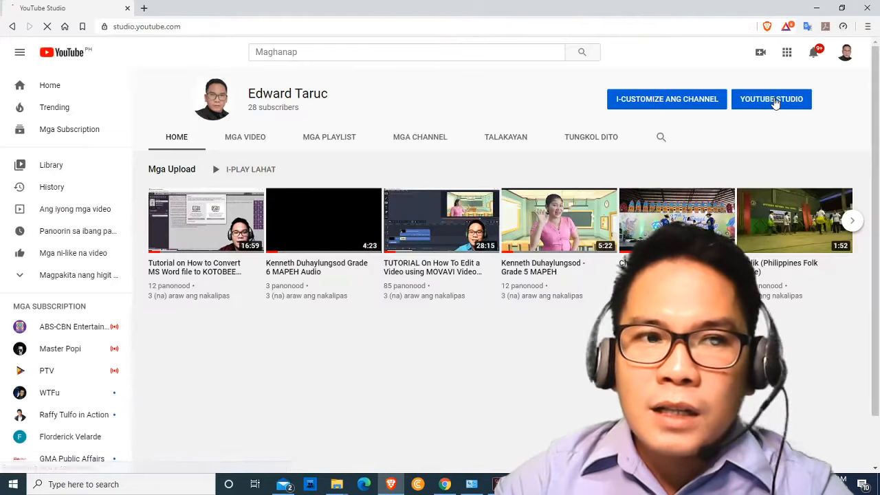
left_click(775, 101)
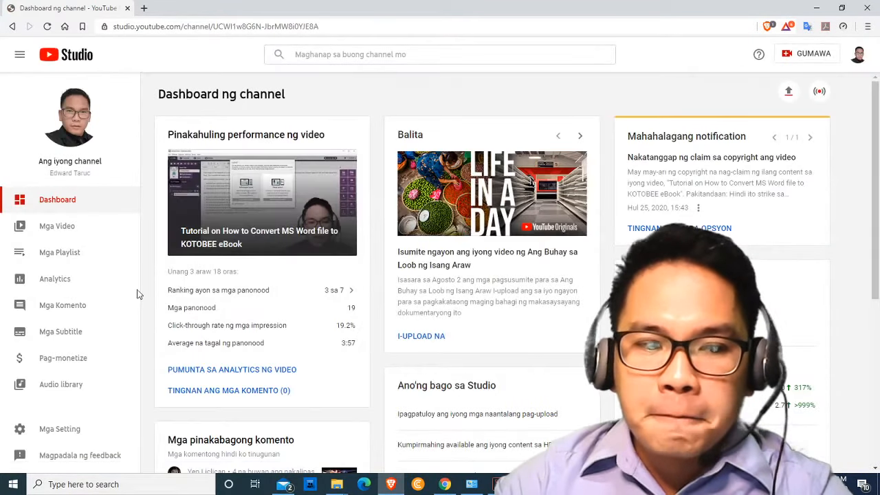
left_click(61, 388)
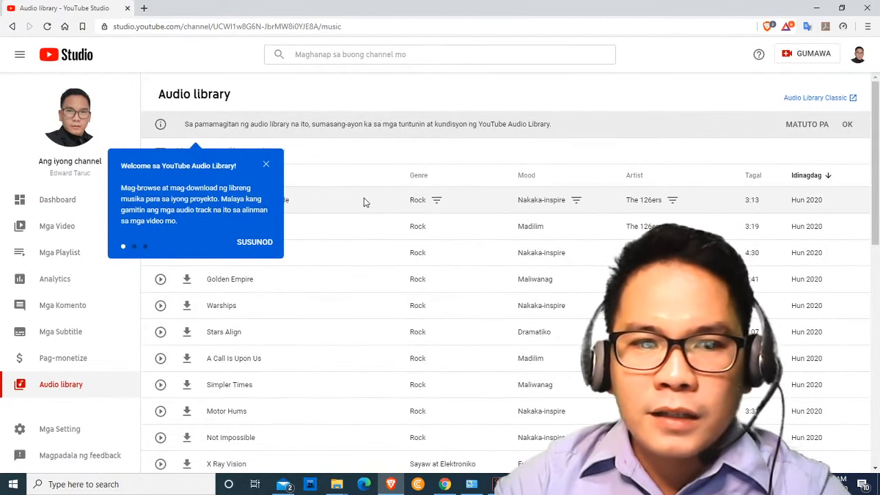
left_click(267, 166)
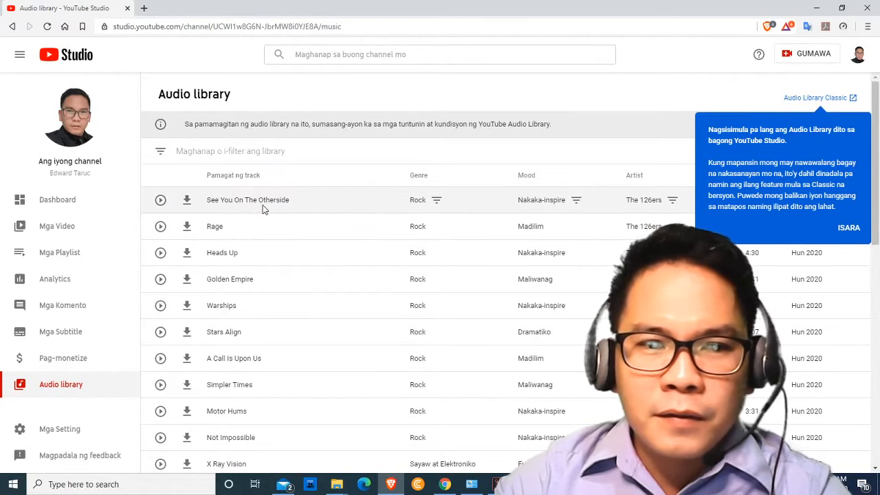
Step: Preview the track See You On The Otherside and download it to the Audio Script folder inside eBook Making files
left_click(160, 200)
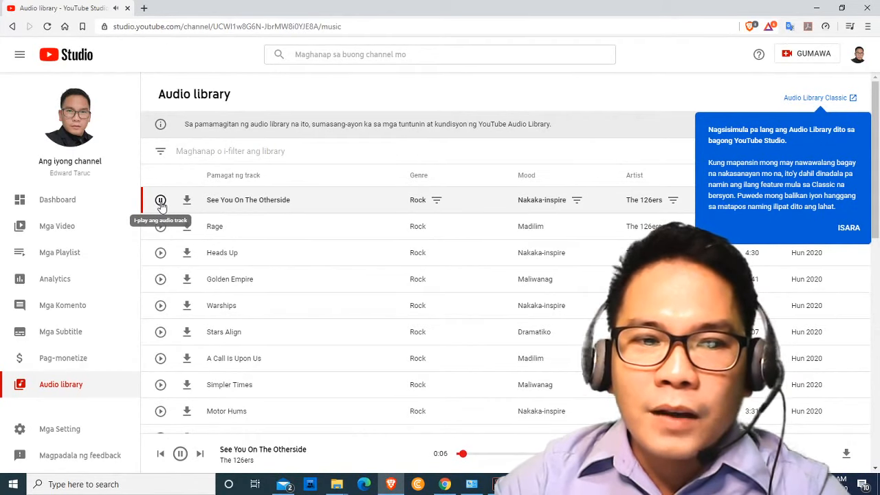
left_click(187, 201)
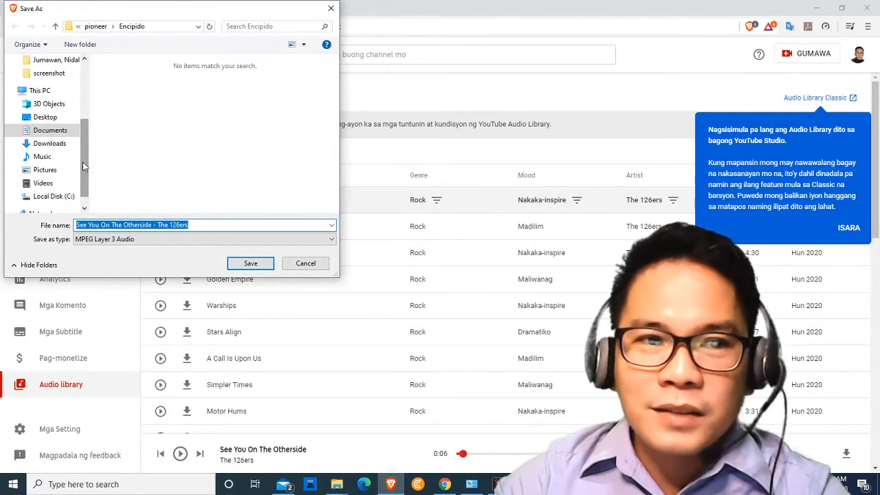
left_click(58, 134)
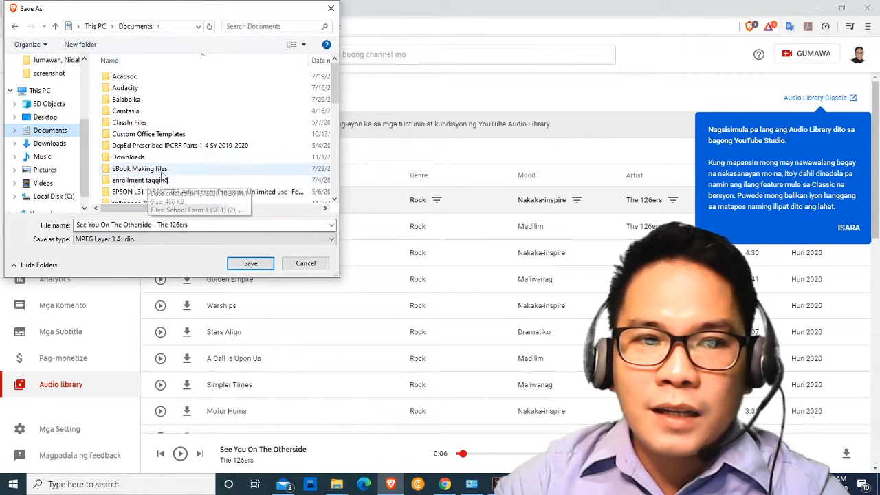
double_click(155, 170)
left_click(166, 101)
double_click(166, 101)
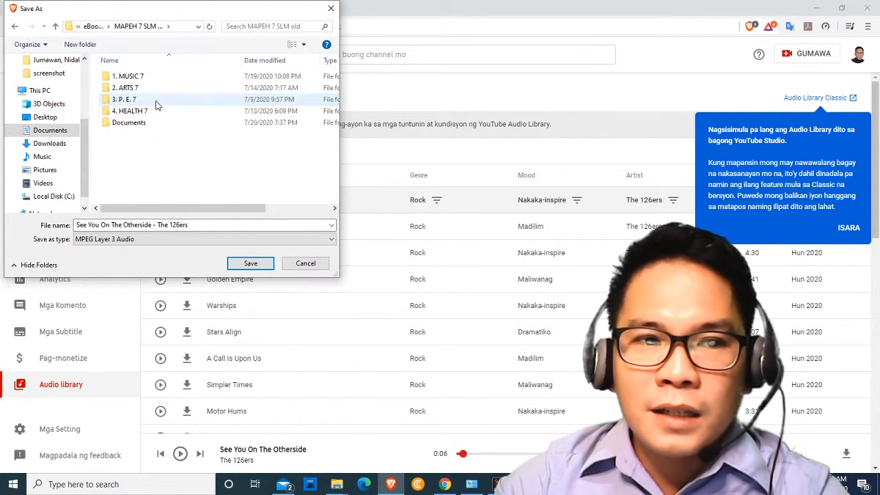
left_click(93, 26)
double_click(165, 79)
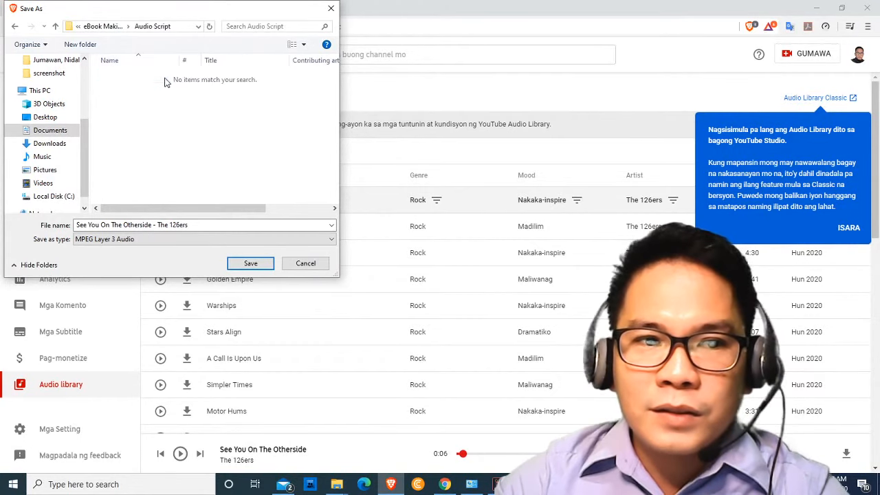
left_click(250, 264)
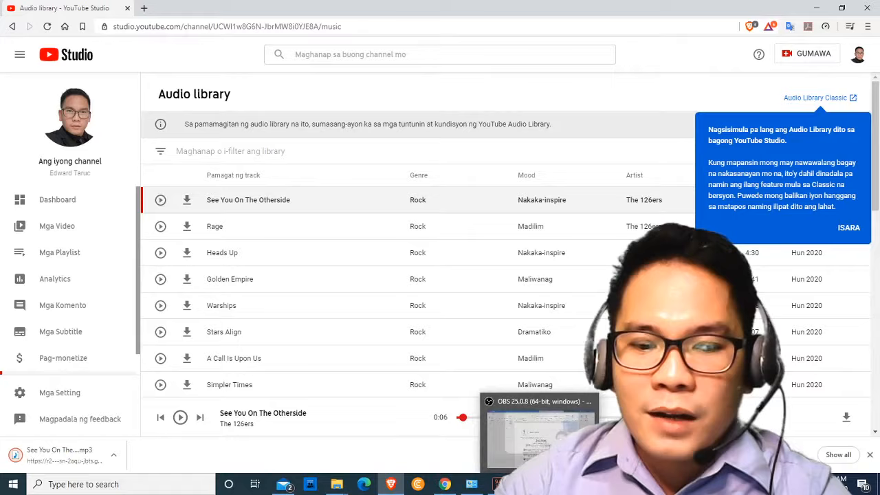
Step: Switch to Movavi Video Editor Plus and import See You On The Otherside from the Audio Script folder
left_click(498, 484)
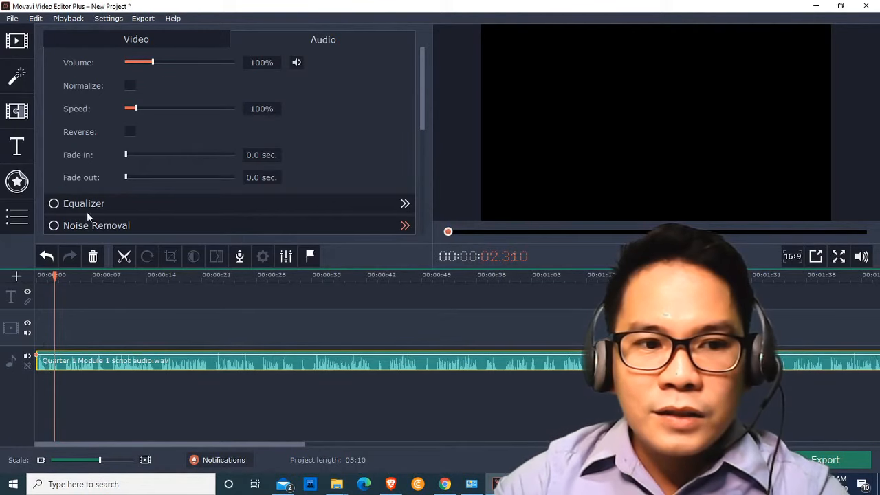
left_click(17, 41)
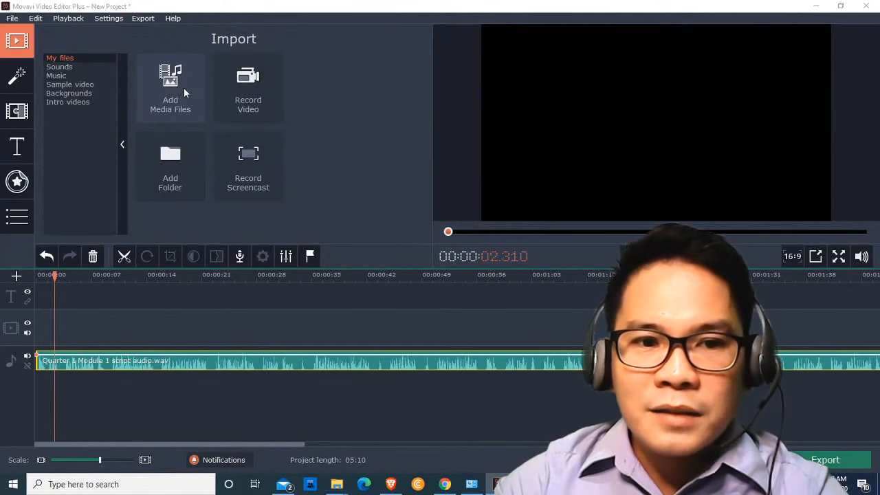
left_click(182, 92)
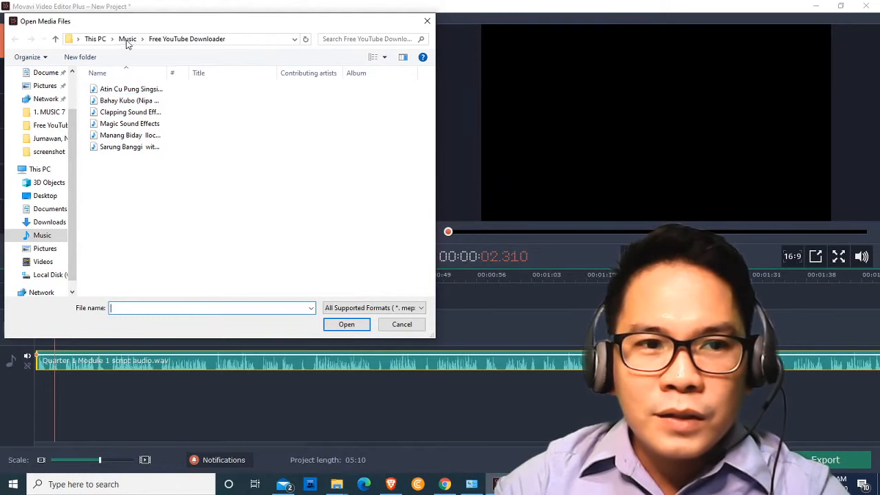
left_click(127, 40)
left_click(55, 209)
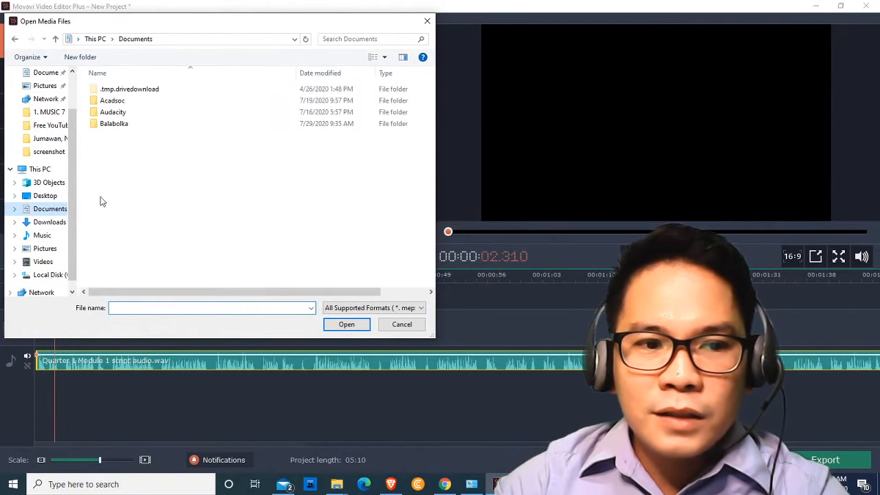
double_click(127, 193)
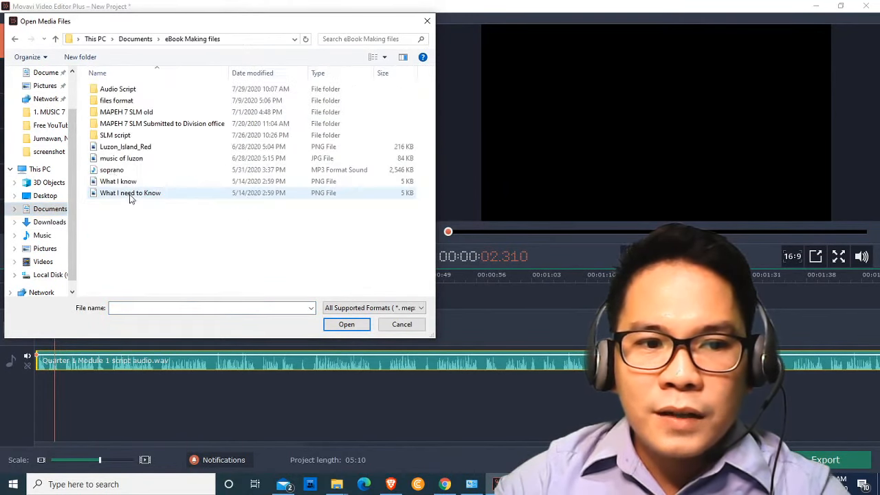
double_click(138, 90)
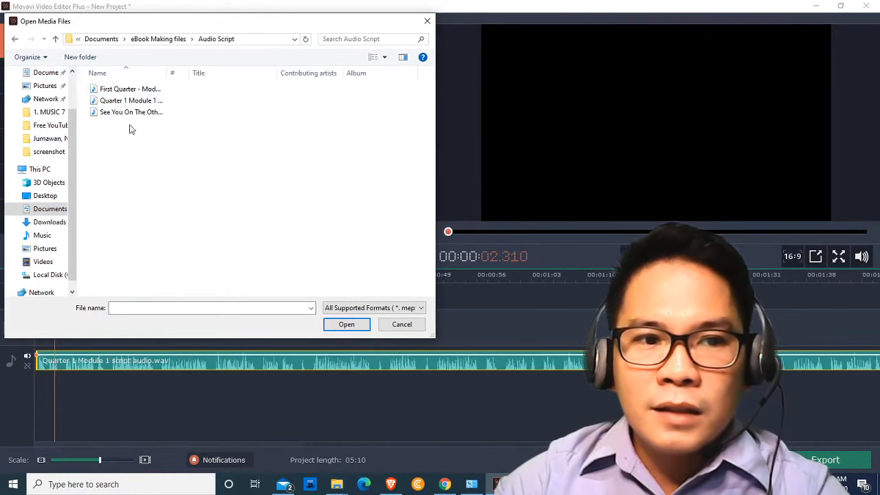
left_click(137, 112)
left_click(336, 325)
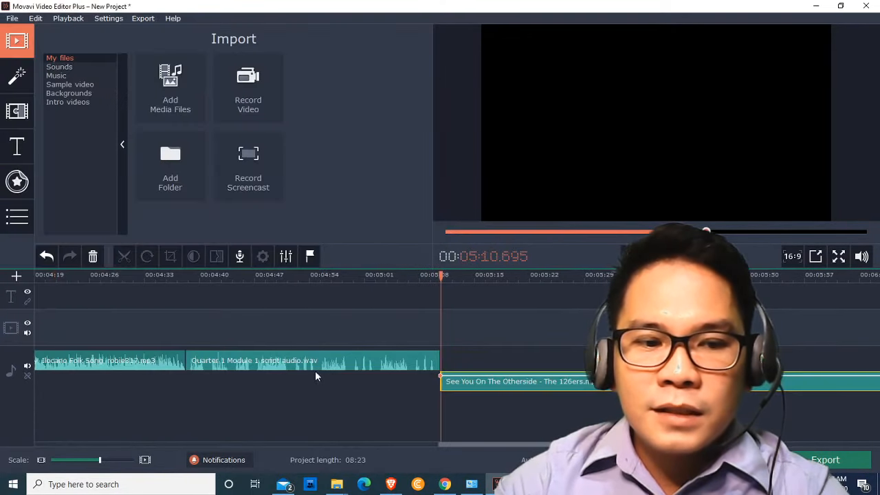
Step: Move the See You On The Otherside clip to 00:00 on the track beneath the narration
left_click_drag(459, 398, 79, 399)
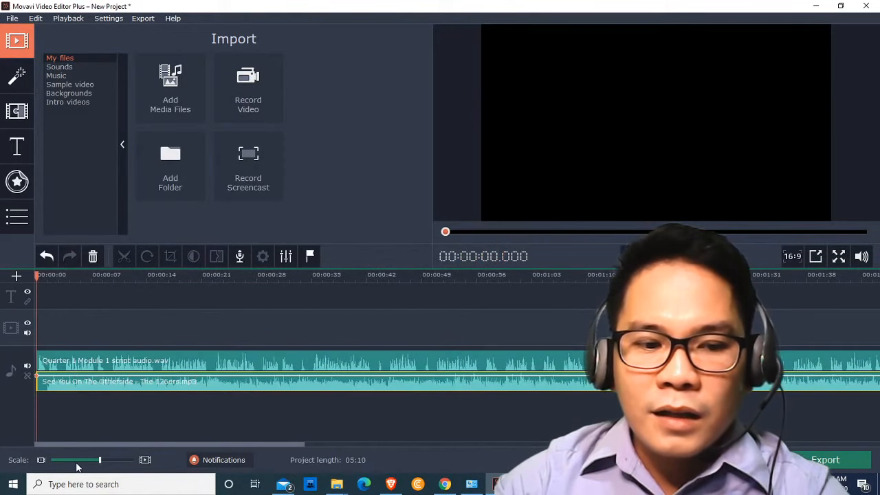
left_click(61, 460)
left_click(63, 460)
left_click(63, 460)
left_click(64, 460)
Step: Lower the volume of the See You On The Otherside clip to 10% and play the mix from the start
left_click(222, 387)
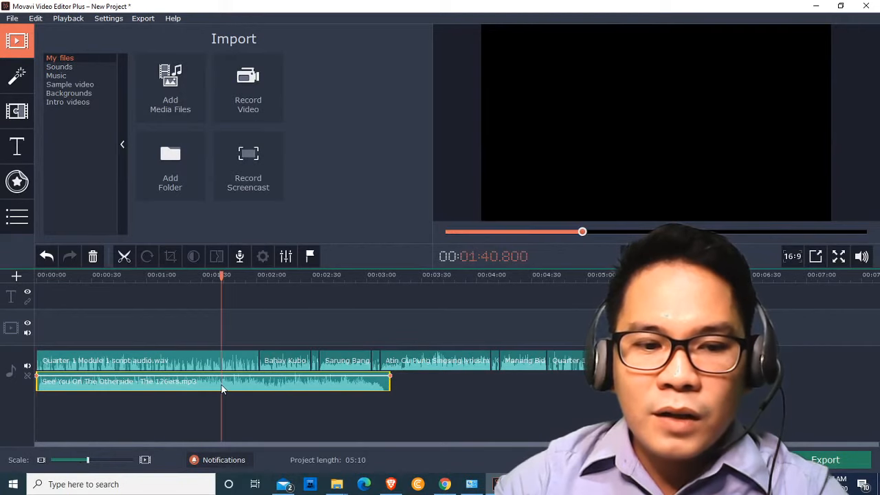
left_click(285, 257)
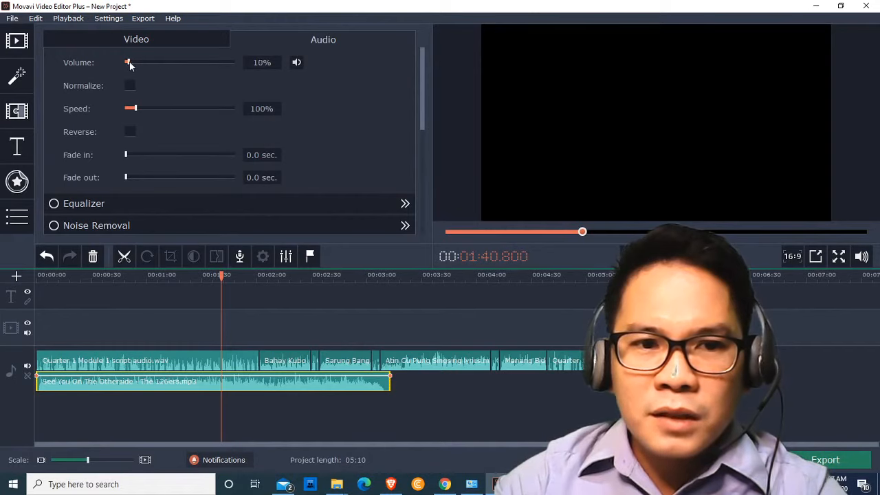
left_click(39, 278)
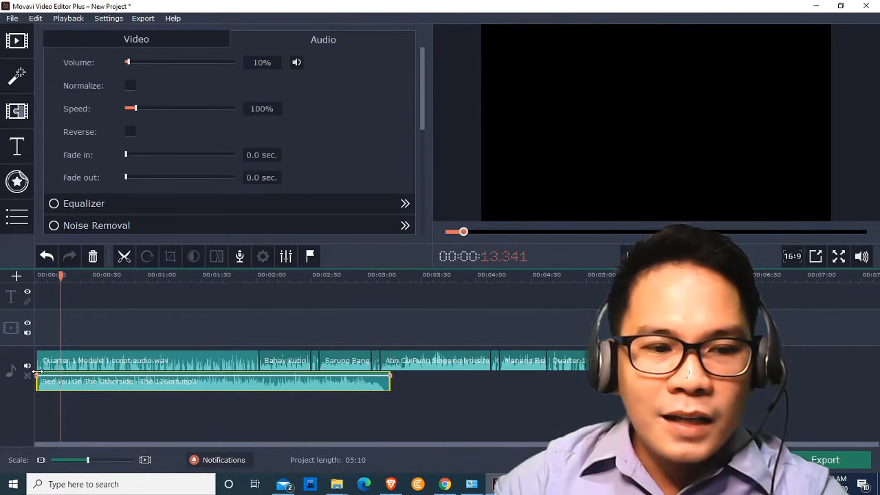
Step: Play the mix from 01:59 to hear the change from the first narration clip to Bahay Kubo
left_click(97, 460)
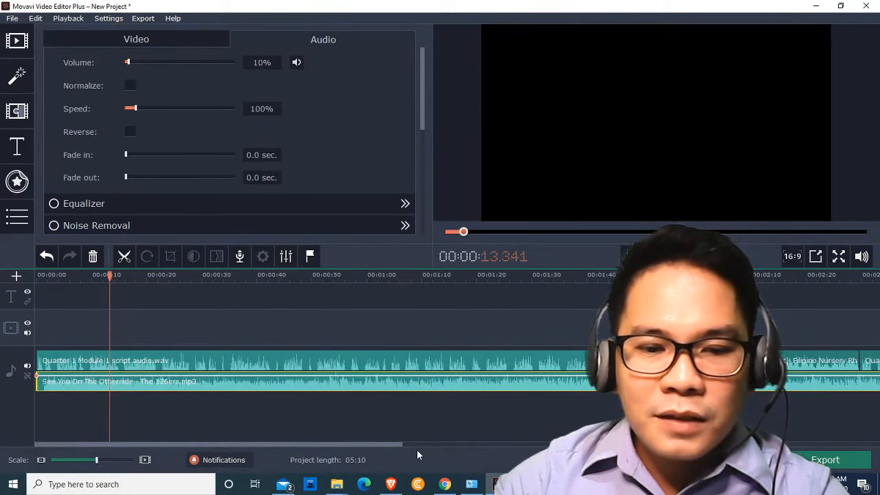
left_click_drag(383, 446, 541, 449)
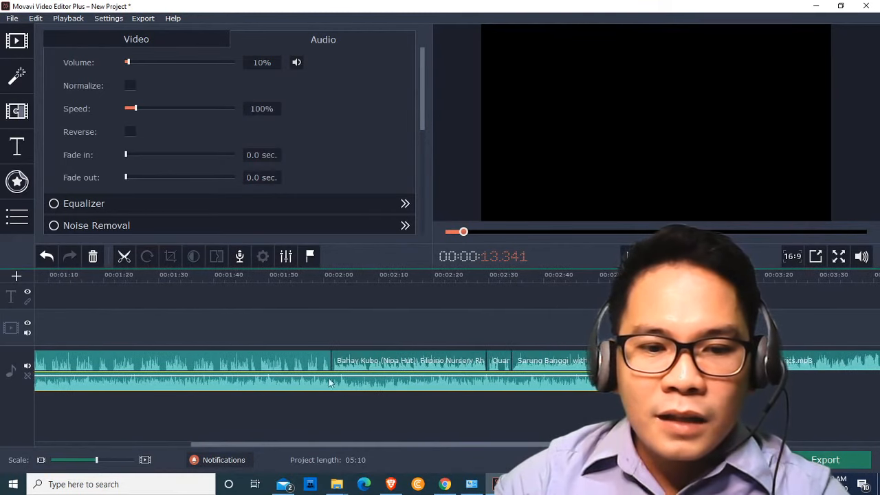
left_click(312, 353)
left_click(317, 362)
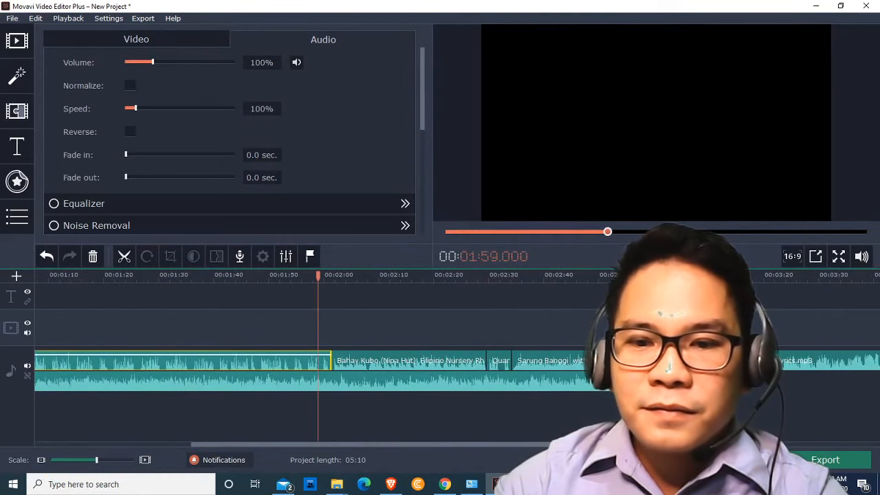
key("space")
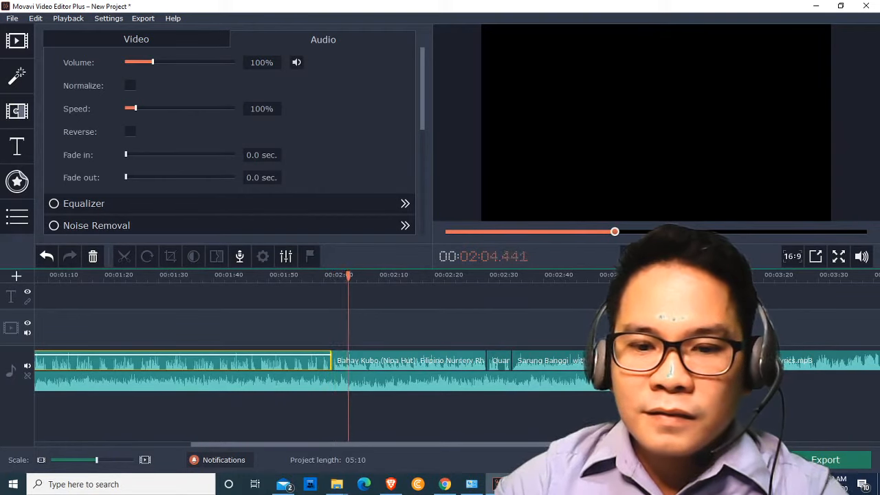
key("space")
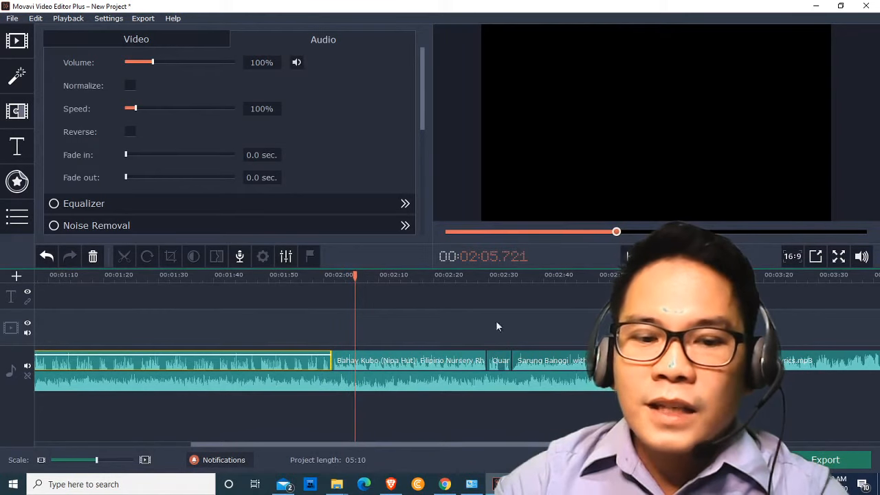
Step: Split the See You On The Otherside clip at 02:01.300 and 02:29.400 and mute the piece beneath Bahay Kubo
left_click(331, 371)
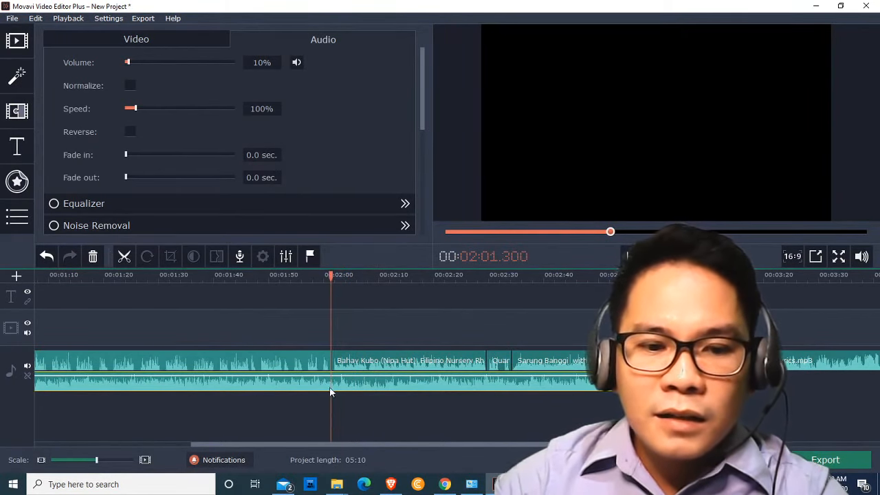
left_click(125, 256)
left_click(489, 367)
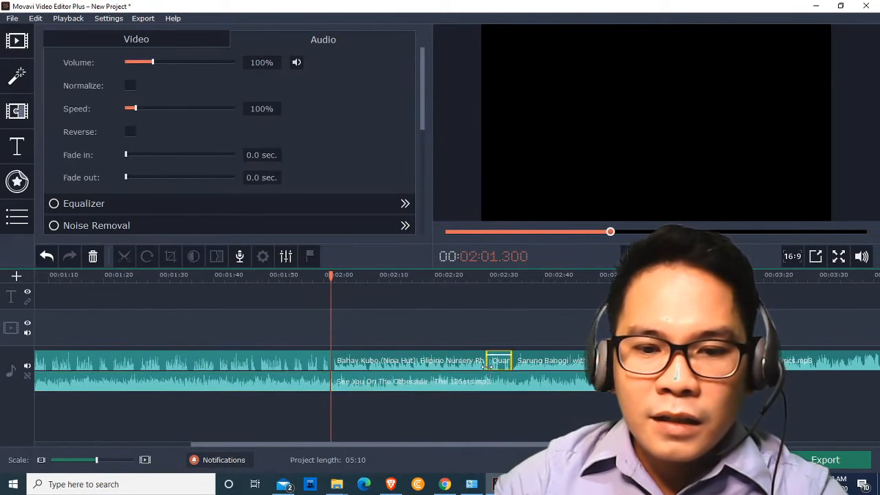
left_click(485, 371)
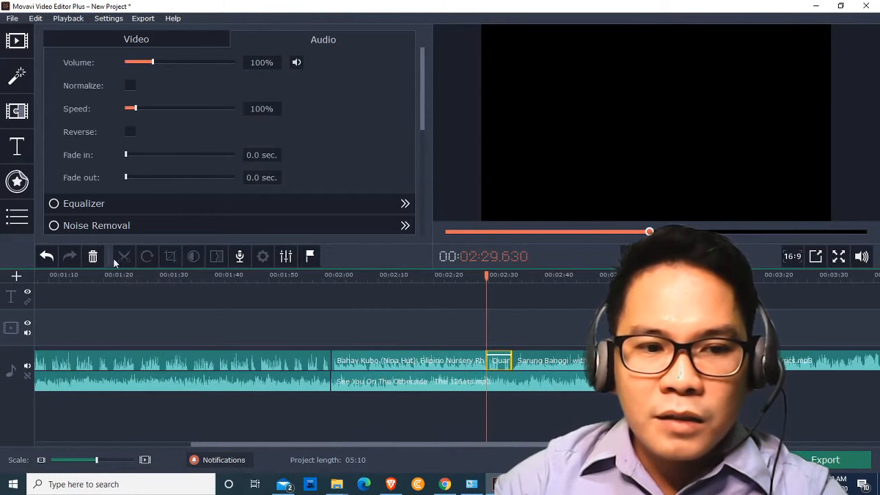
left_click(486, 386)
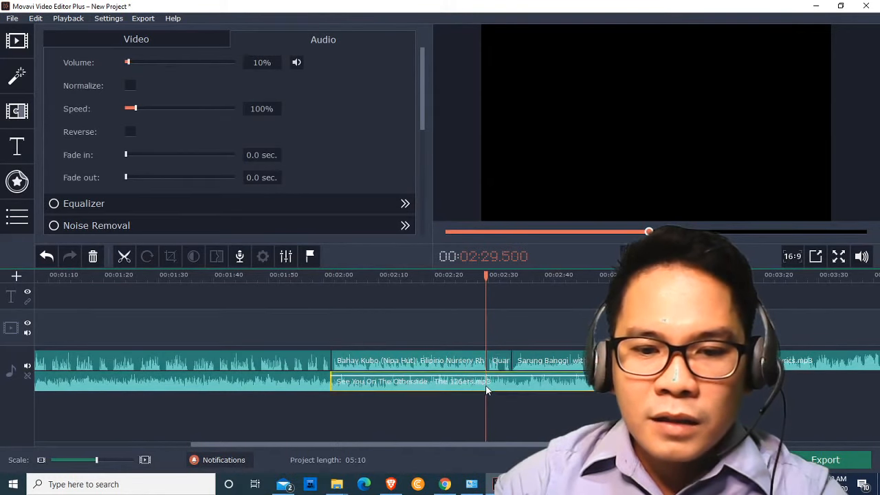
left_click(488, 387)
left_click(485, 387)
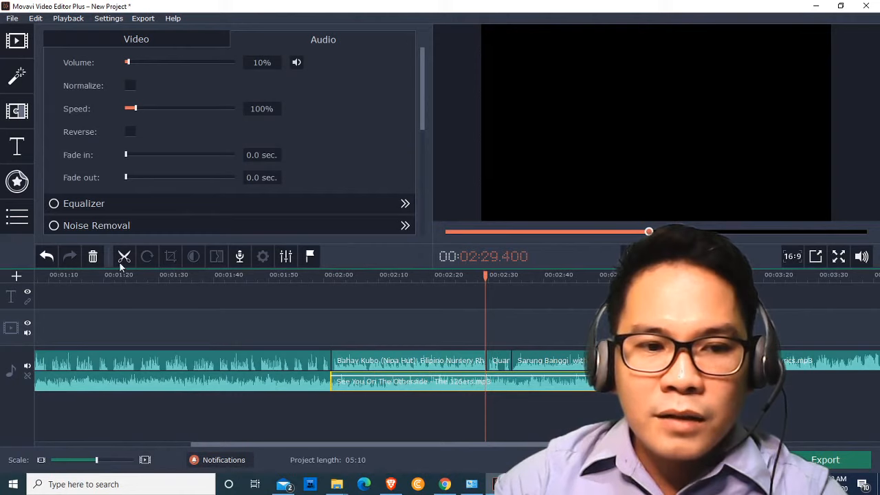
left_click(123, 259)
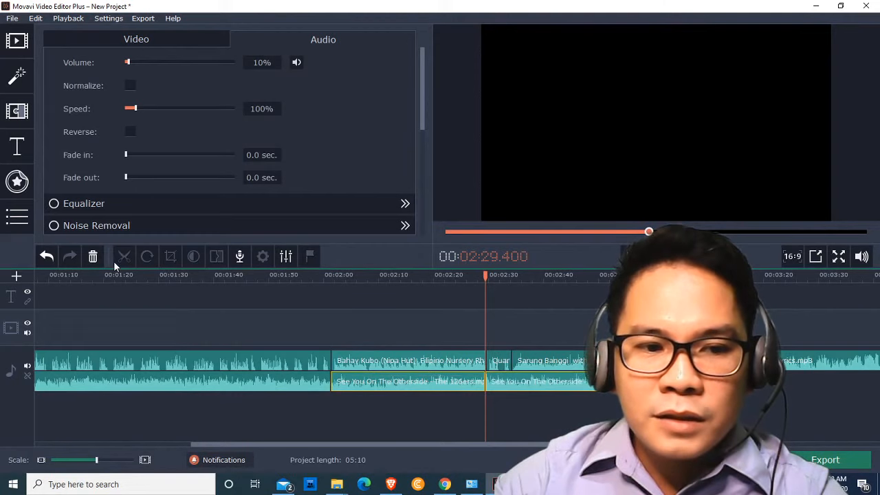
left_click(432, 386)
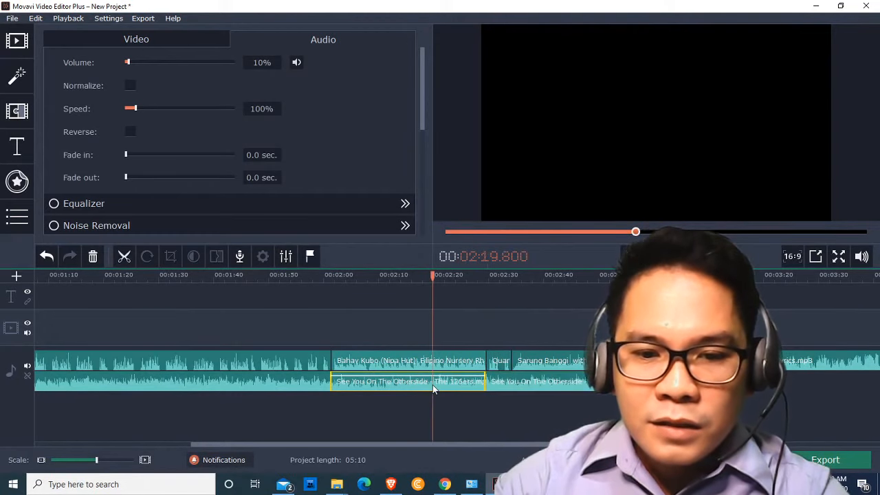
left_click(297, 63)
Step: Split the remaining background music at 02:34.300 and 03:02.700 and mute the piece beneath Sarung Banggi
left_click(509, 381)
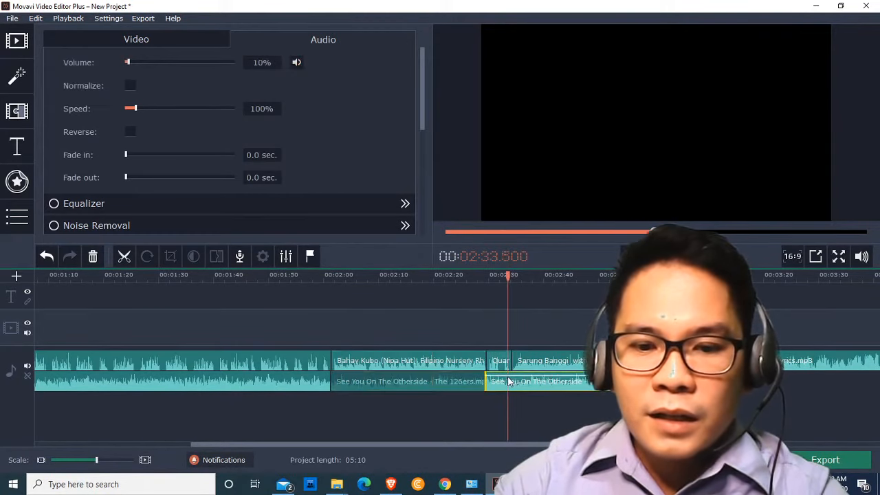
left_click(513, 382)
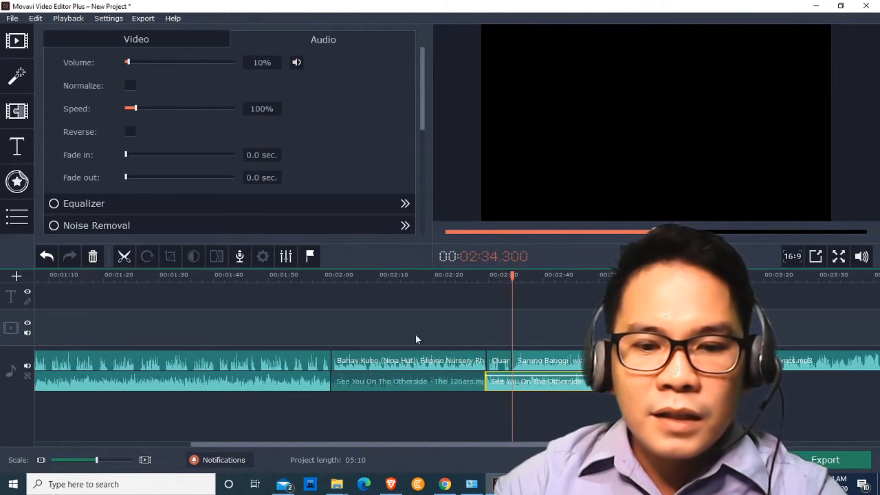
left_click(125, 256)
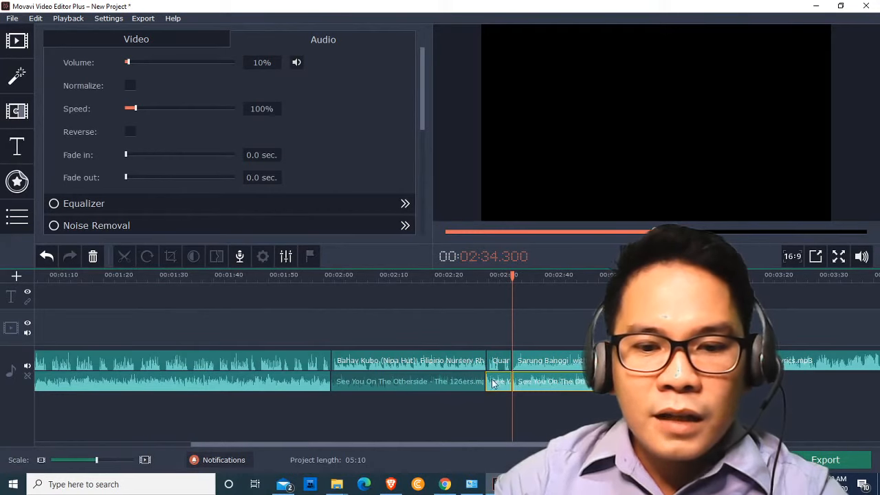
left_click(531, 382)
left_click(695, 231)
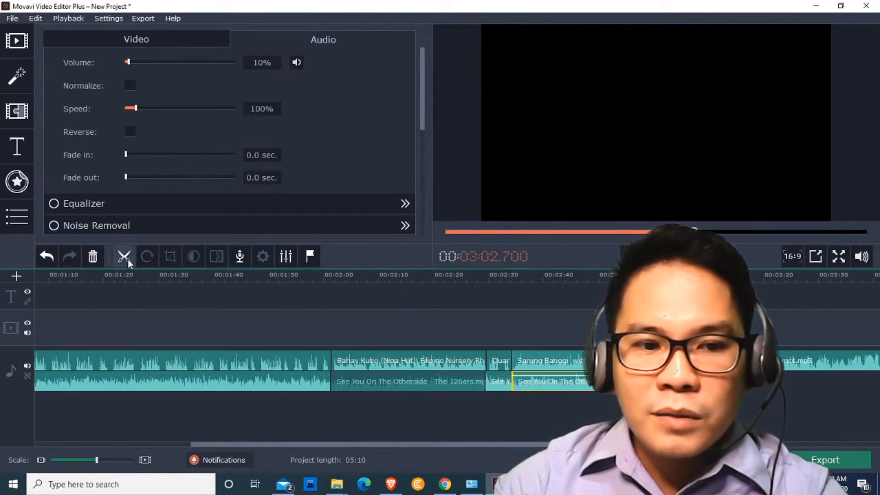
left_click(599, 275)
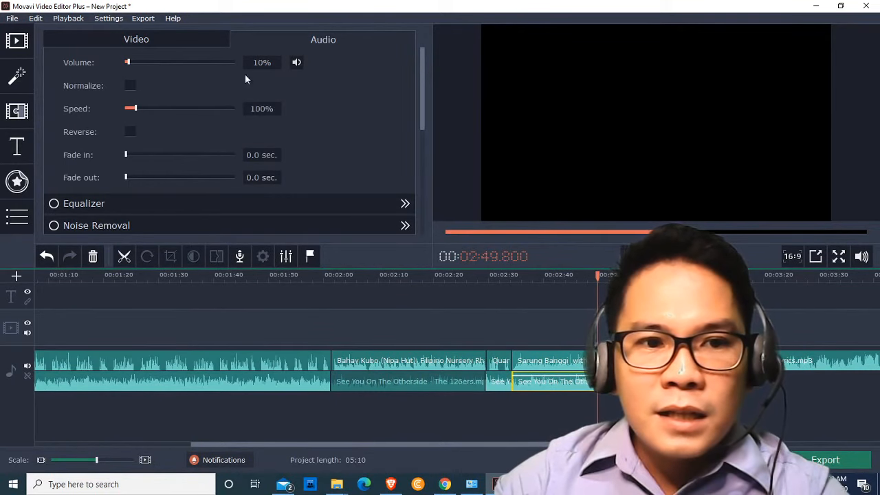
left_click(296, 62)
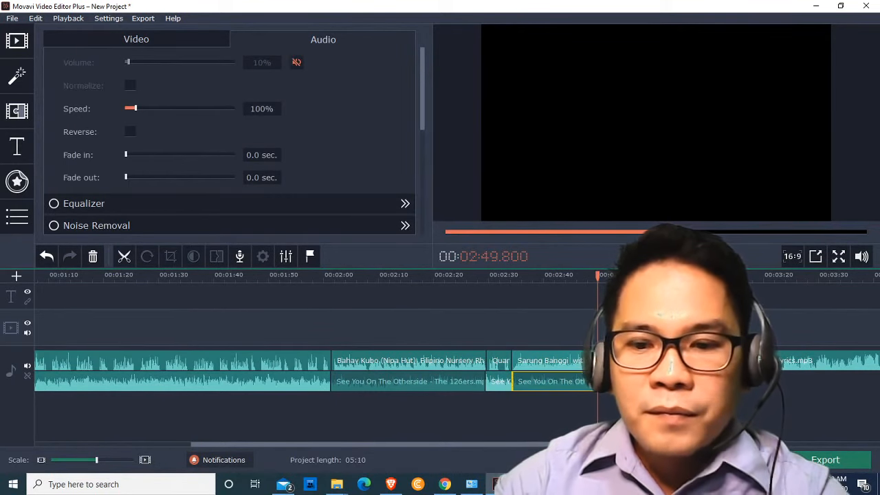
Step: Split the background music at 03:07.400, where Atin Cu Pung Singsing begins, and again at 03:09.700
left_click(697, 361)
left_click(710, 361)
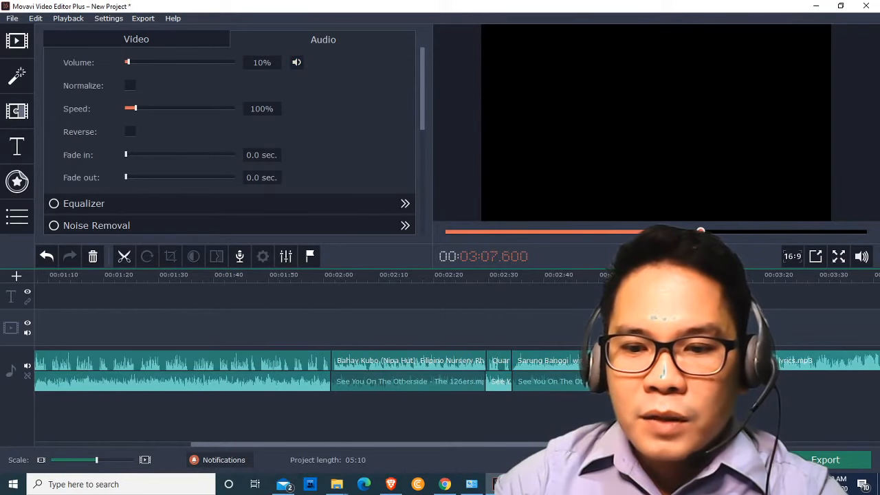
left_click(709, 361)
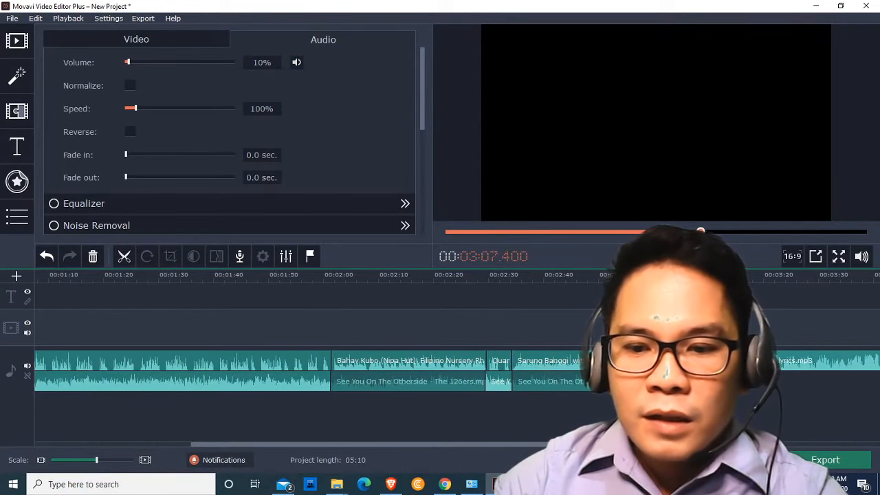
left_click(124, 256)
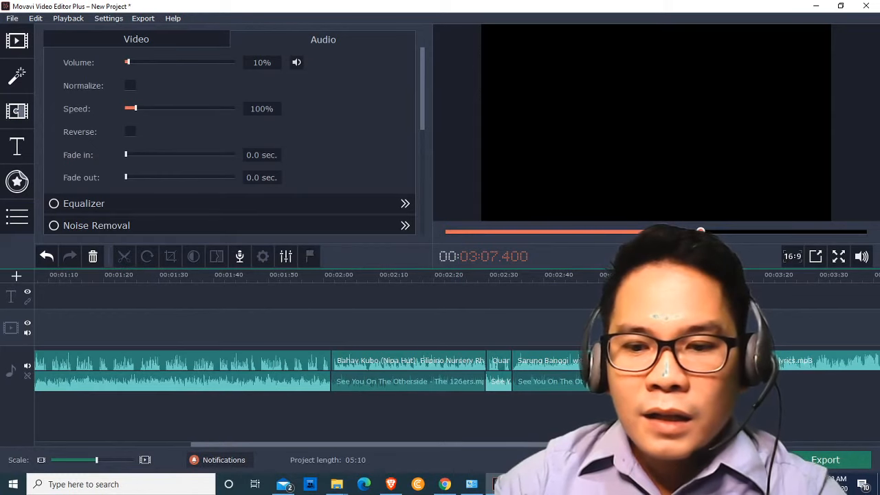
left_click(716, 361)
left_click(721, 361)
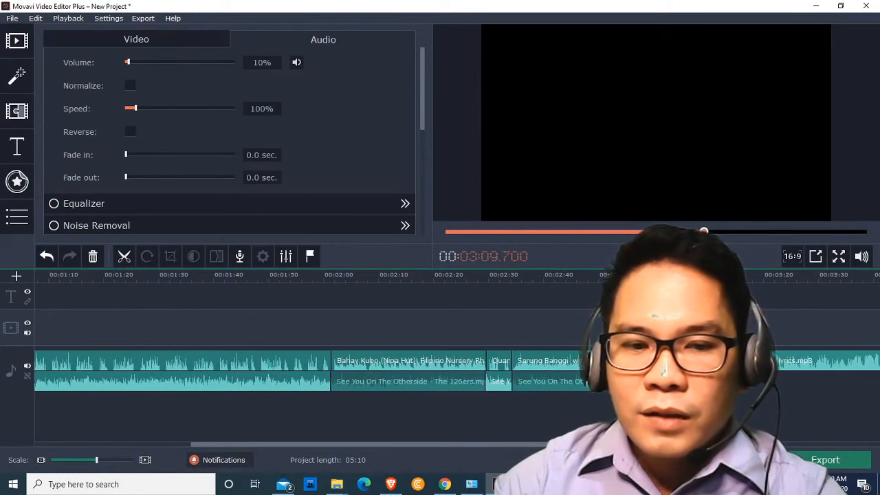
left_click(125, 255)
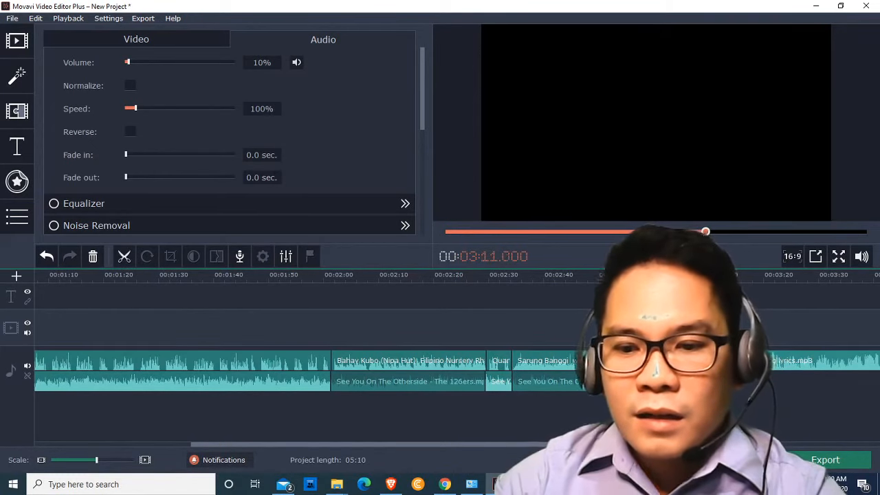
left_click(507, 329)
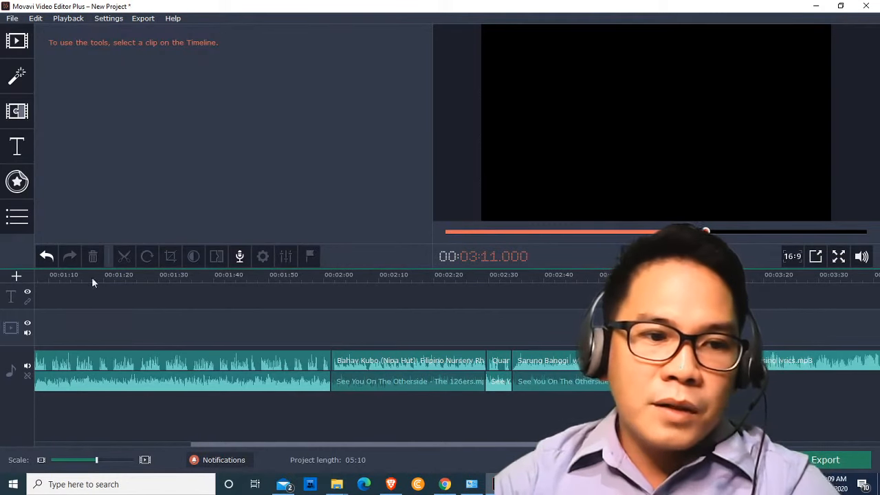
Step: Import See You On The Otherside again and place it at about 04:08, beneath the narration following Atin Cu Pung Singsing
left_click(18, 41)
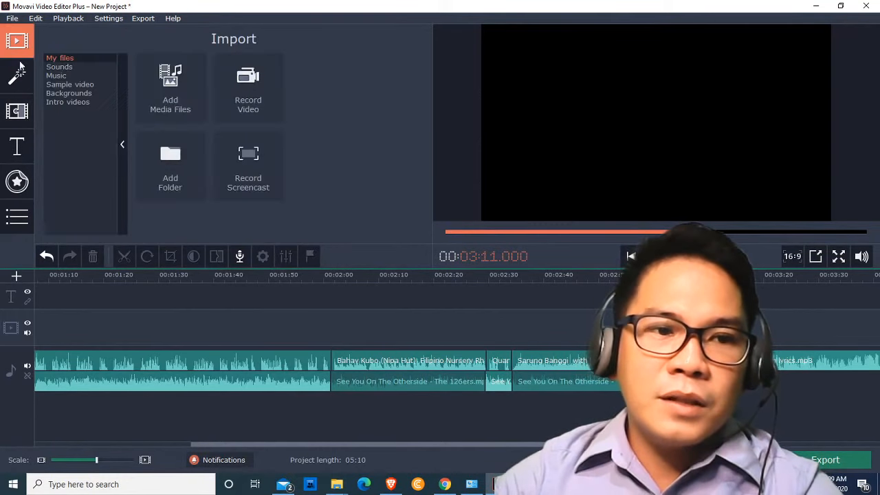
left_click(172, 98)
left_click(128, 113)
left_click(355, 331)
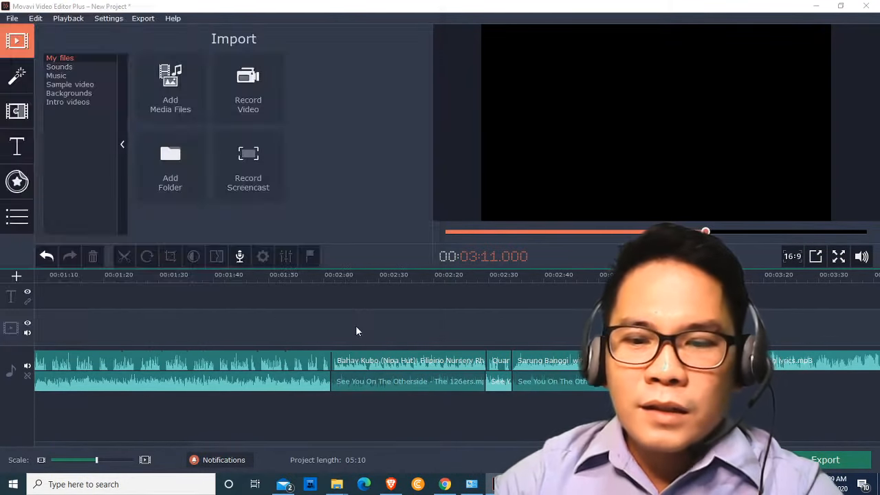
left_click_drag(516, 394, 481, 393)
left_click(73, 461)
left_click_drag(335, 391, 285, 387)
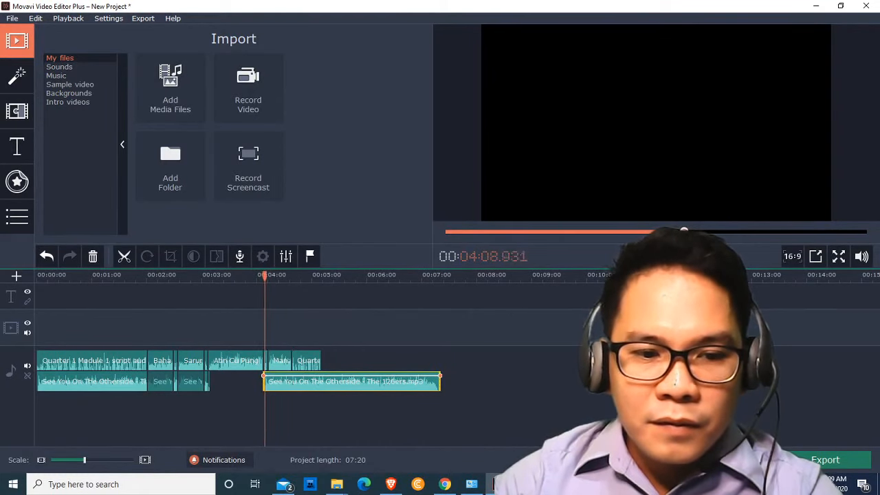
Step: Shift the second See You On The Otherside clip to start at about 04:07 and lower its volume to 8%
left_click(289, 389)
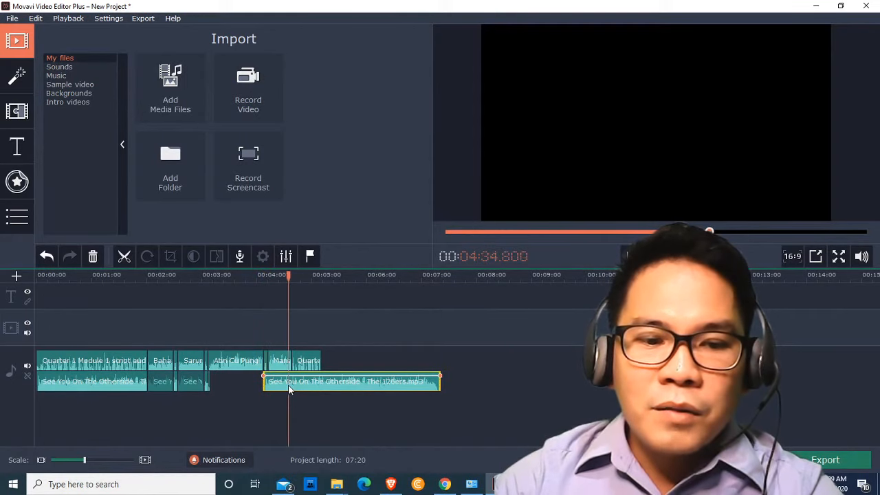
scroll(114, 460, "up", 5)
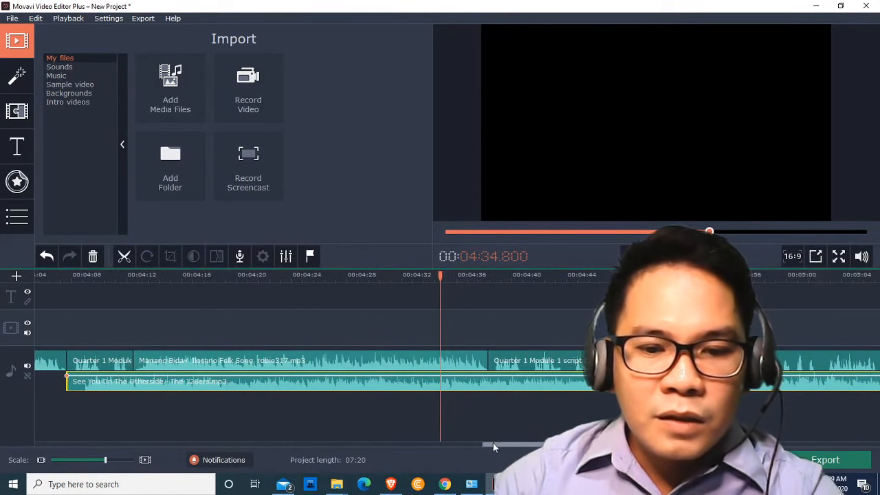
left_click_drag(494, 447, 422, 449)
left_click(654, 399)
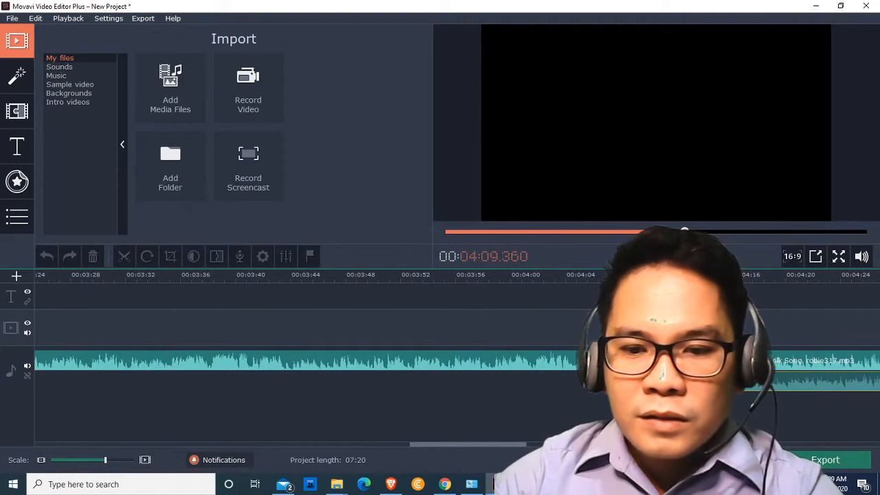
left_click(642, 382)
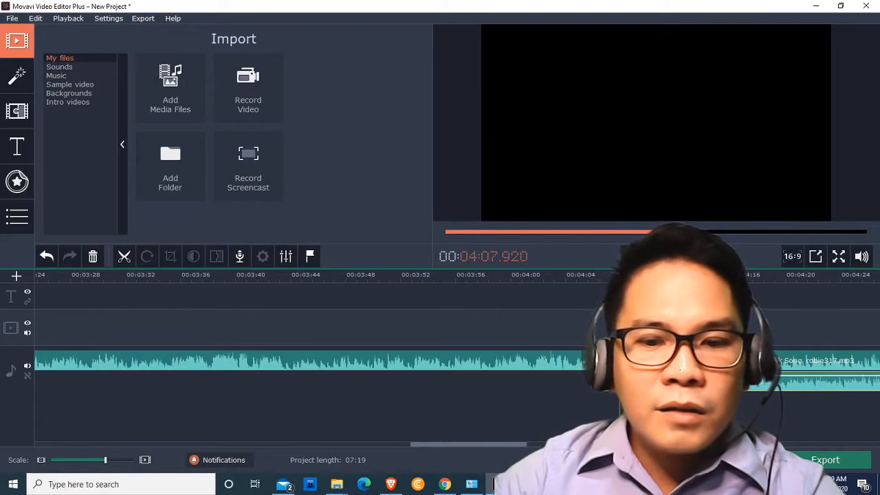
left_click(286, 255)
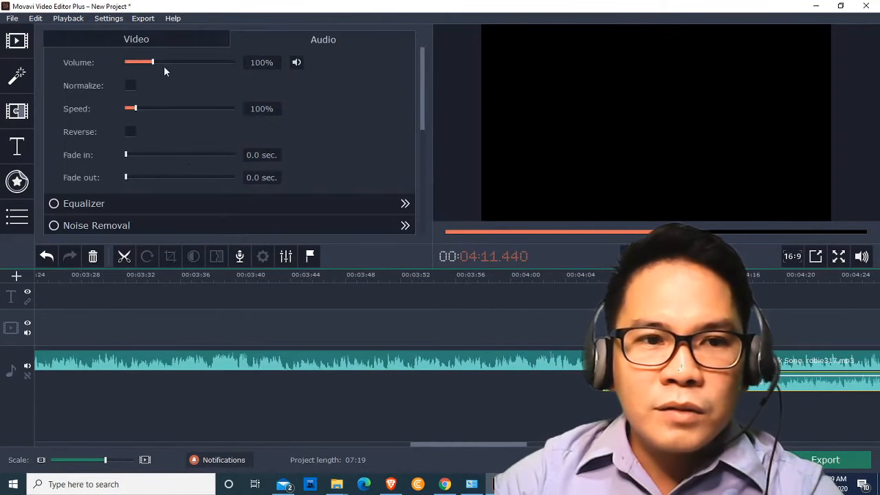
left_click_drag(152, 64, 125, 64)
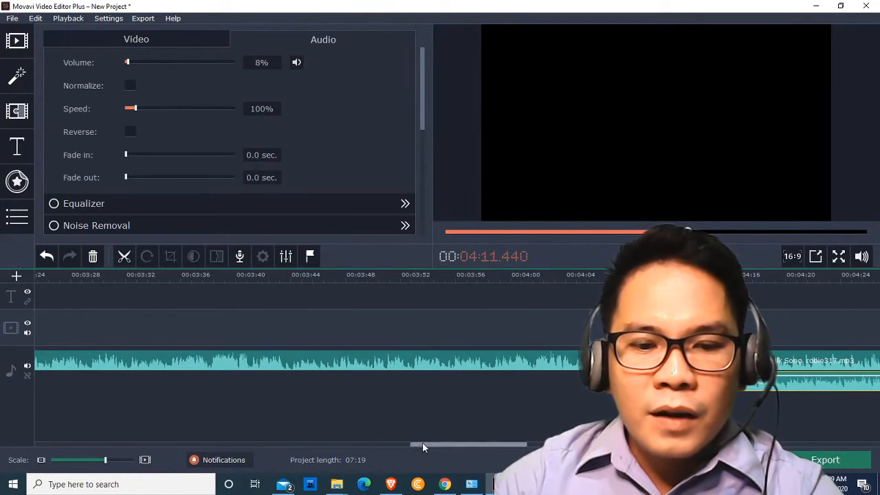
Step: Set the volume of the second See You On The Otherside clip to 10%, matching the earlier background music
left_click_drag(422, 443, 331, 444)
left_click(376, 380)
left_click(447, 386)
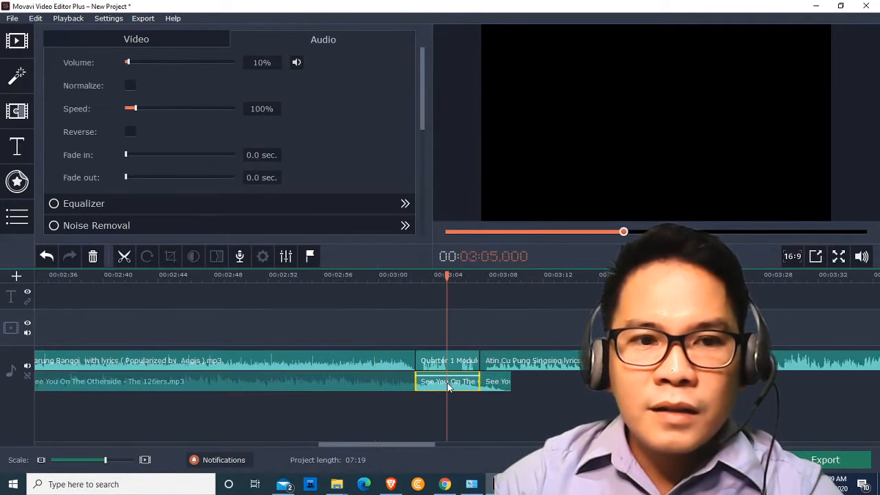
left_click_drag(352, 445, 484, 444)
left_click(328, 387)
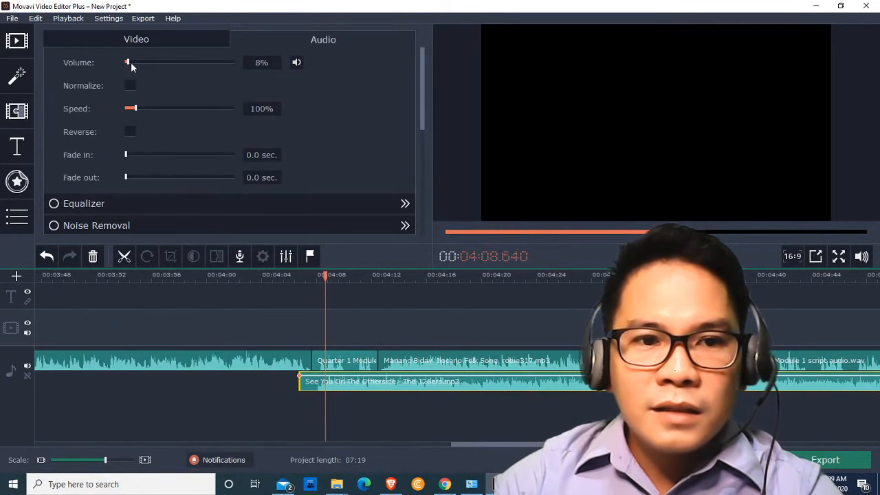
double_click(263, 62)
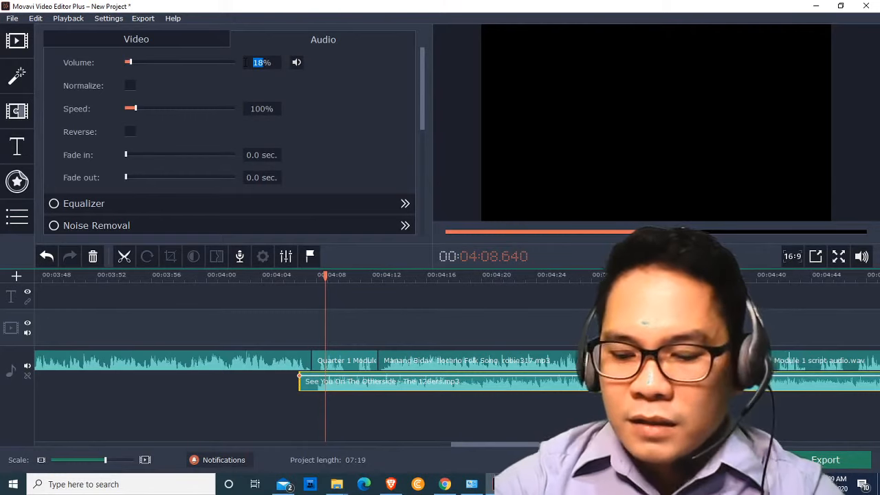
type("10")
left_click(438, 400)
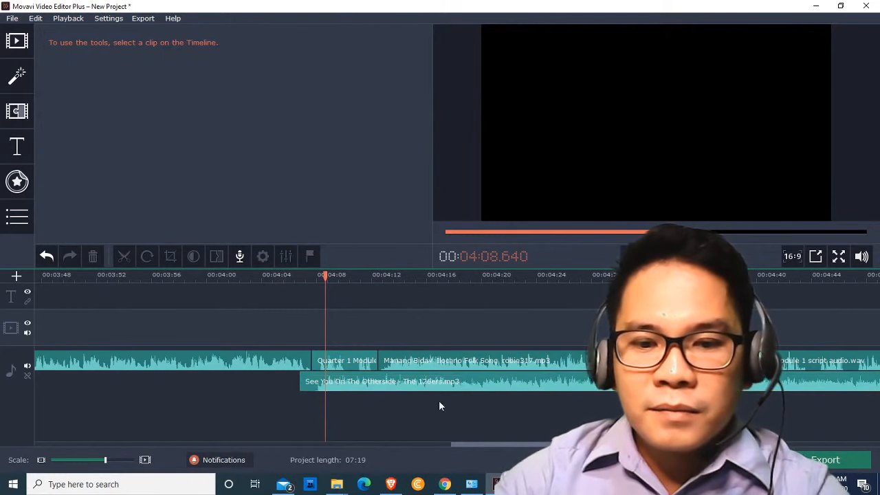
Step: Split the second background music clip at 04:12.520, where Manang Biday begins
left_click(300, 364)
left_click(628, 257)
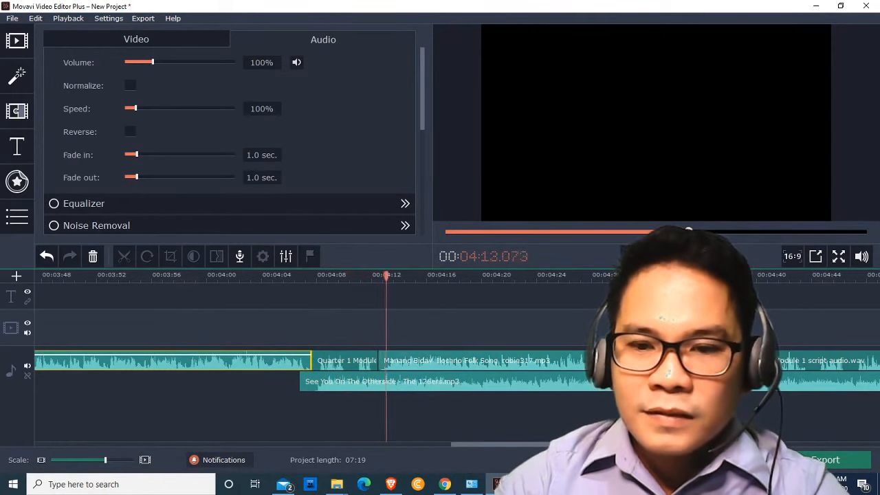
left_click(380, 370)
left_click(379, 383)
left_click(377, 382)
left_click(379, 383)
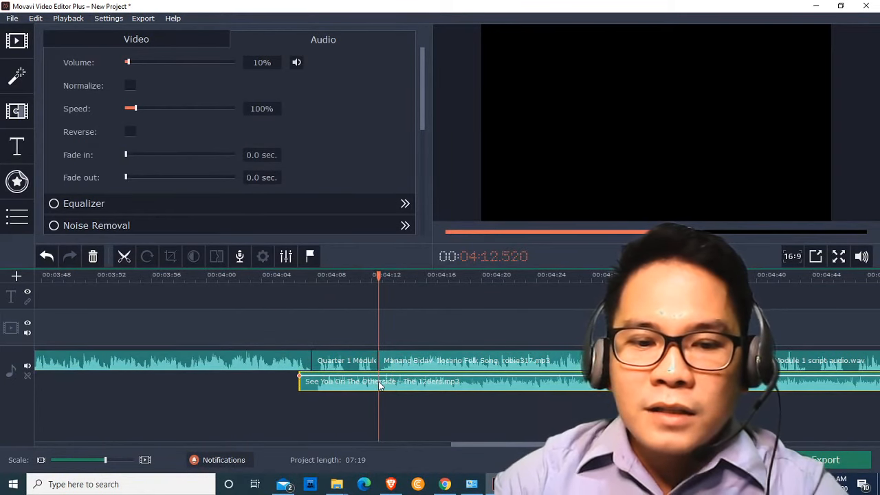
left_click(125, 258)
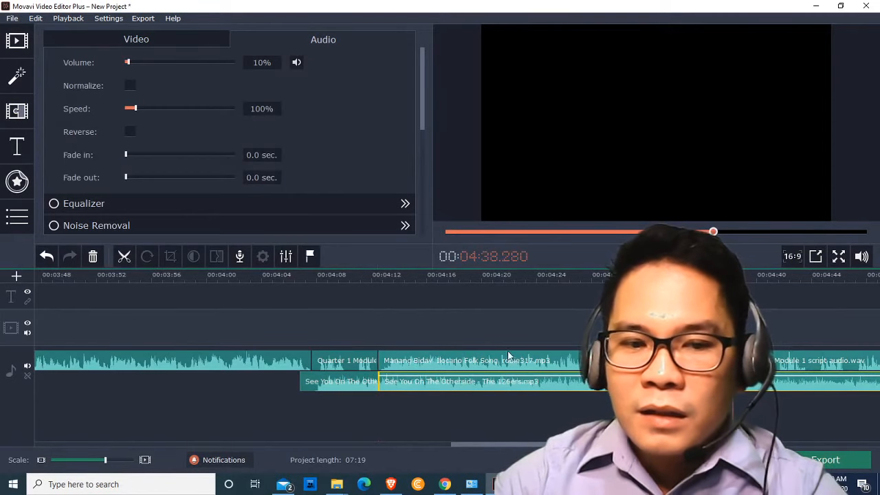
Step: Split the background music again at 04:38.280, where Manang Biday ends, and mute the piece beneath the song
left_click(125, 256)
left_click(520, 383)
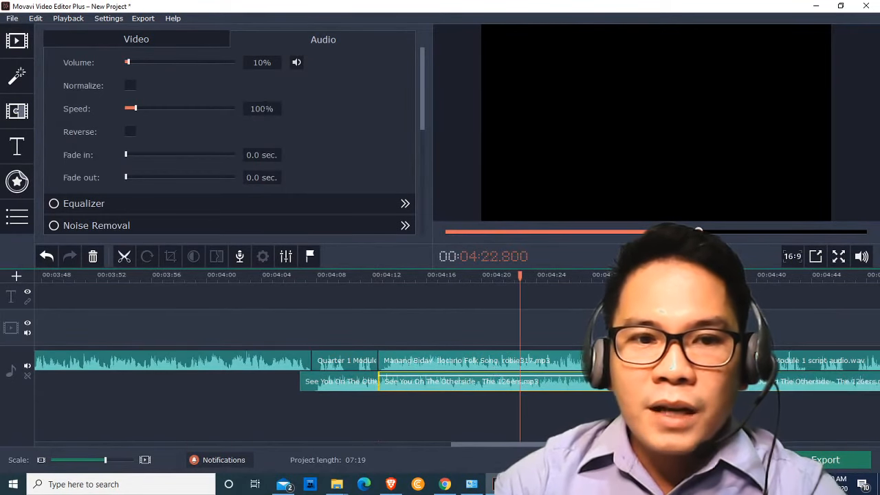
left_click(295, 63)
Step: Give the background music piece beneath the final narration a 1.0 sec. fade-in
left_click_drag(481, 443, 529, 447)
left_click(408, 382)
left_click(396, 385)
key("space")
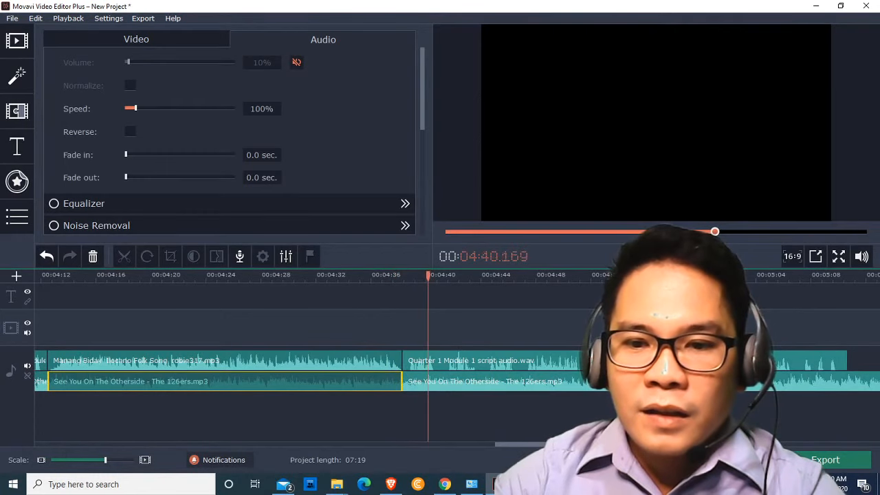
left_click(414, 382)
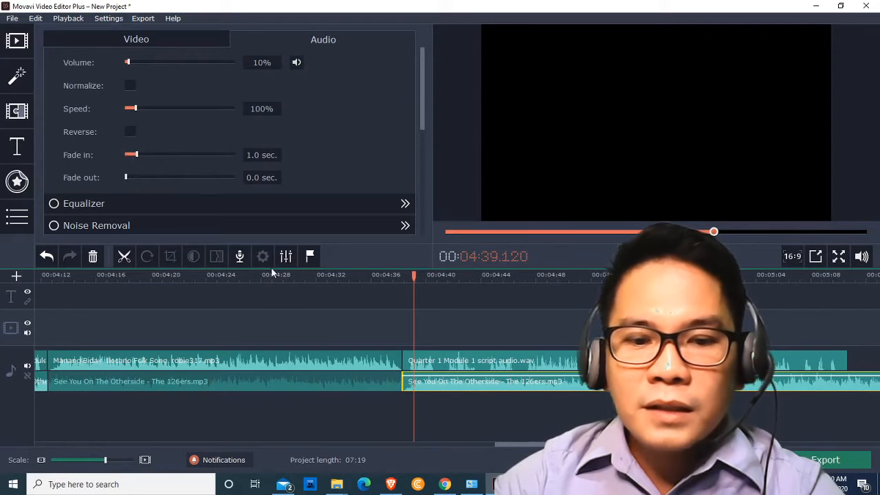
Step: Add a 1.0 sec. fade-out to the background music piece just before Manang Biday
left_click_drag(526, 443, 465, 436)
left_click(470, 385)
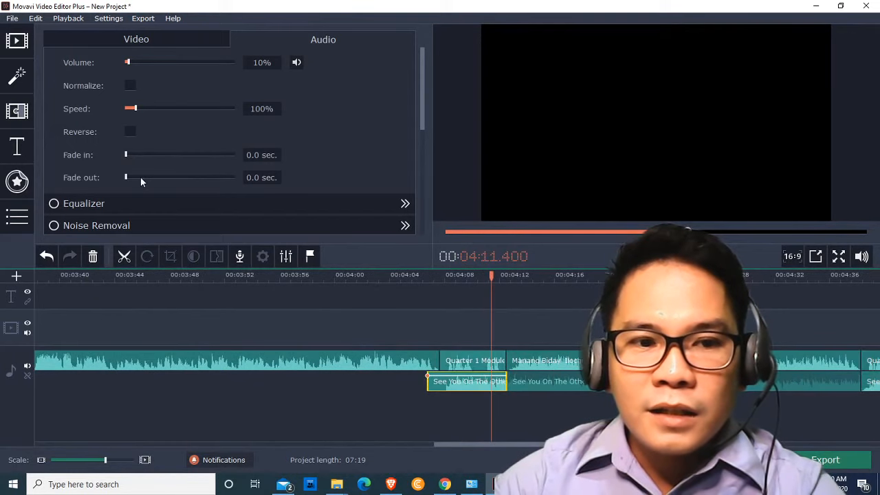
left_click_drag(131, 177, 136, 177)
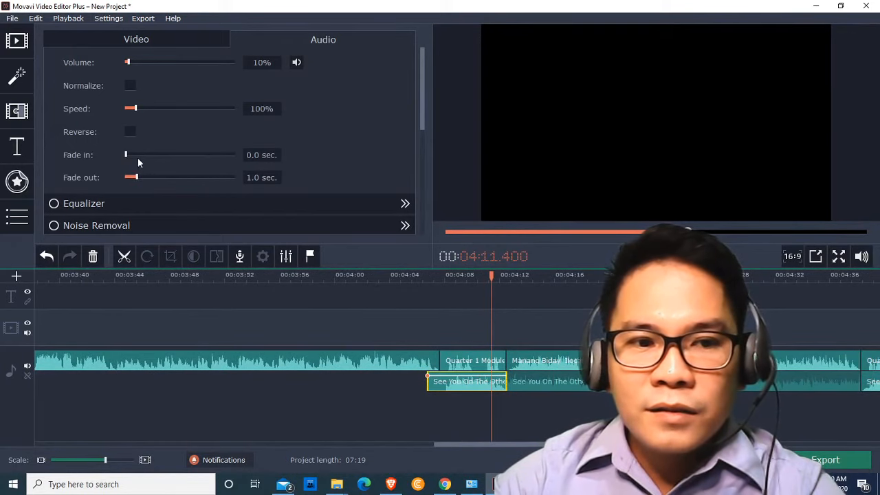
Step: Set a 1.0 sec. fade-in and fade-out on the background music between Sarung Banggi and Atin Cu Pung Singsing
left_click_drag(475, 446, 364, 444)
left_click(399, 384)
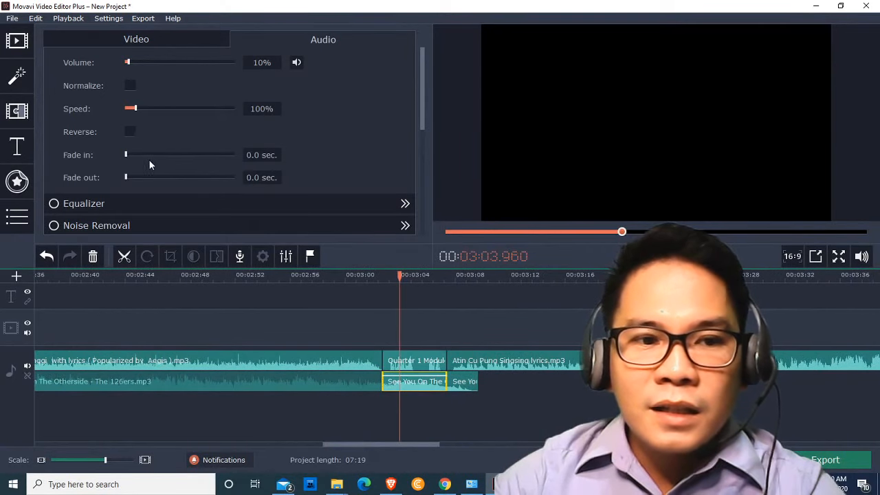
left_click_drag(129, 178, 132, 178)
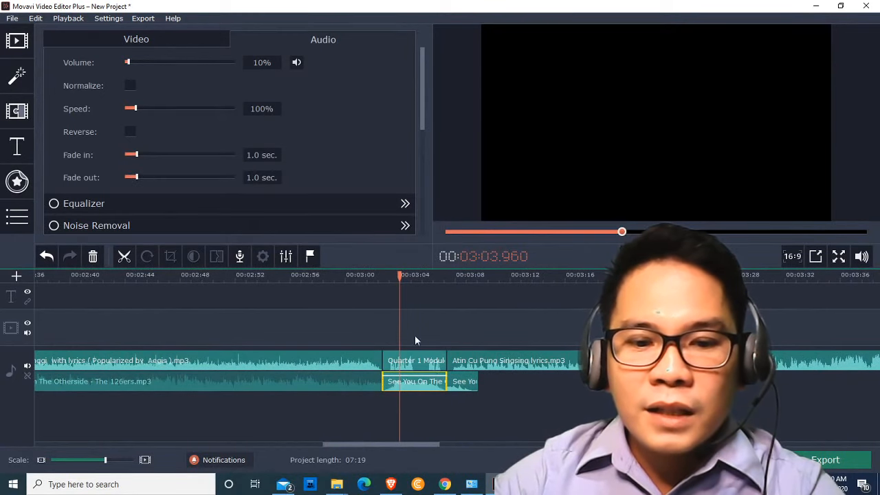
left_click(467, 387)
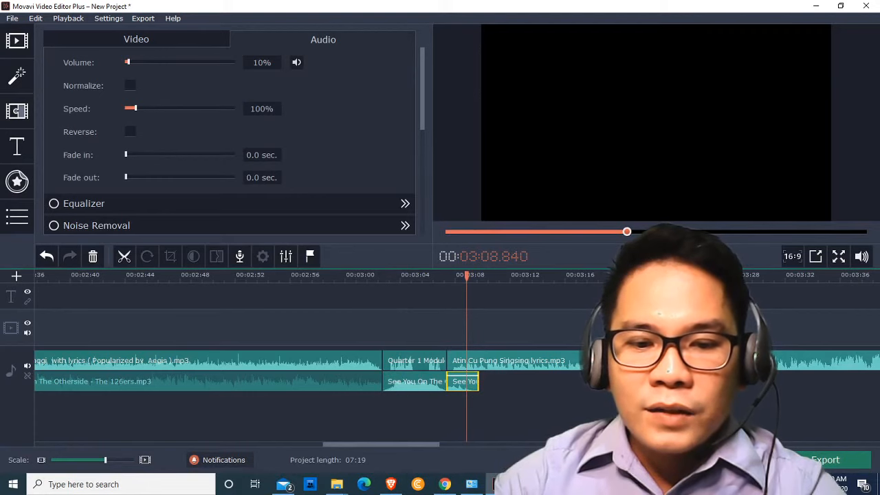
Step: Set 1.0 sec. fades in and out on the background music between Bahay Kubo and Sarung Banggi, and play that passage
left_click_drag(415, 445, 357, 441)
left_click(383, 385)
left_click_drag(131, 177, 136, 178)
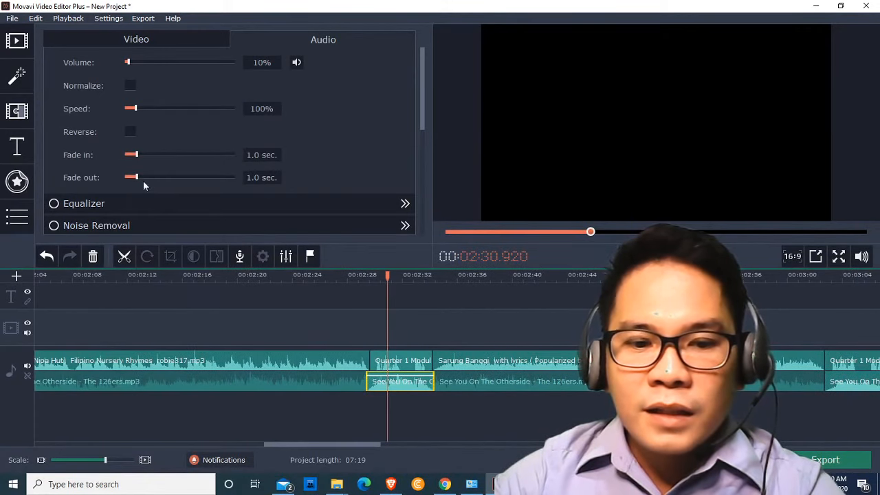
left_click(356, 366)
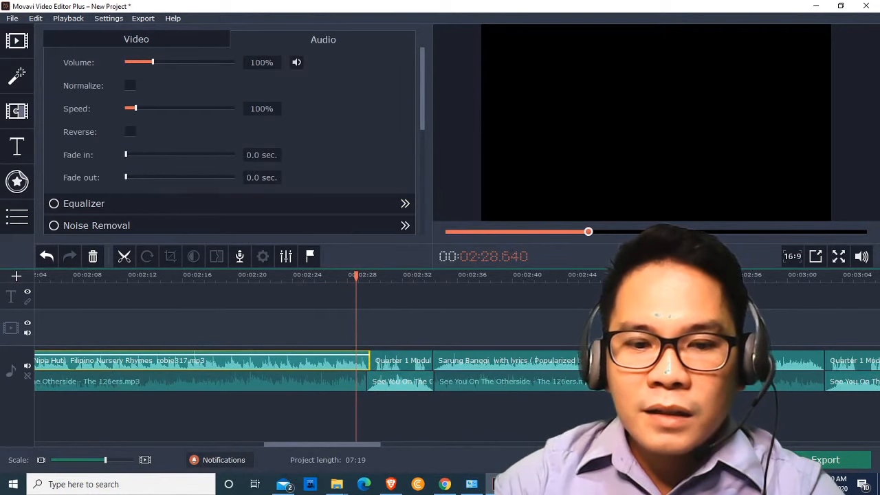
key("space")
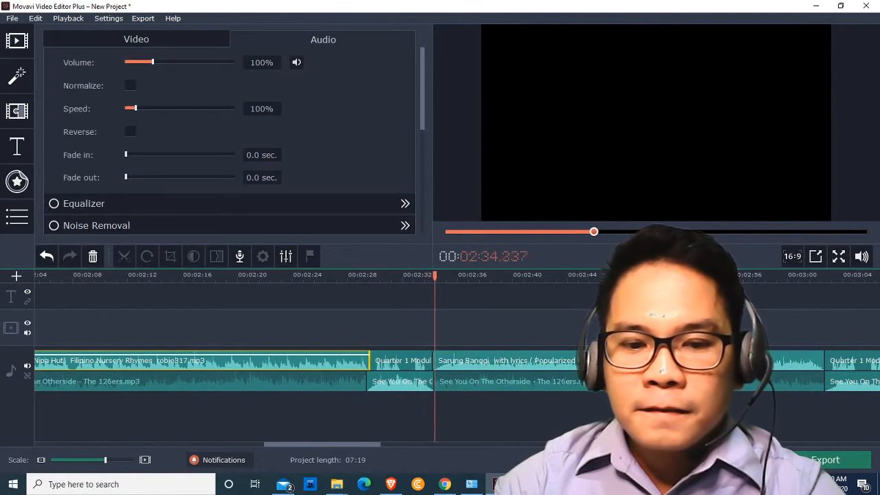
Step: Split the background music at 05:10.680, just after the narration ends, and delete the remainder
left_click_drag(365, 444, 649, 447)
left_click(342, 377)
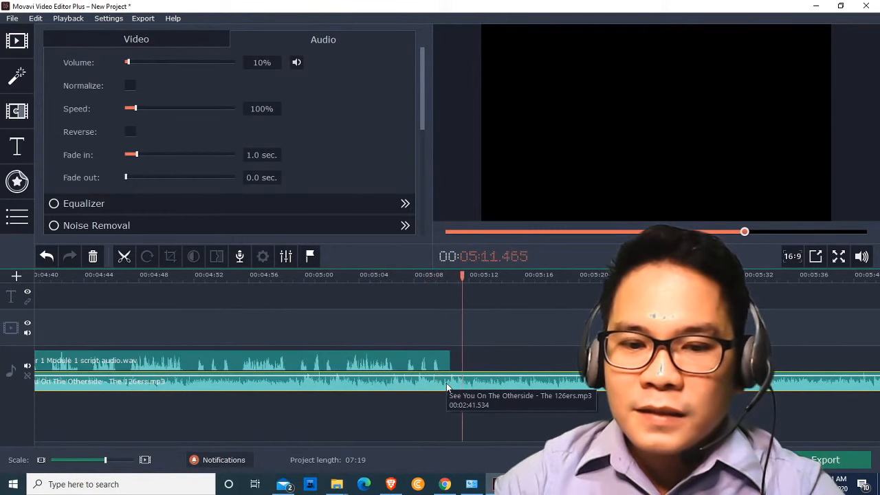
left_click_drag(639, 444, 593, 446)
left_click_drag(742, 276, 720, 276)
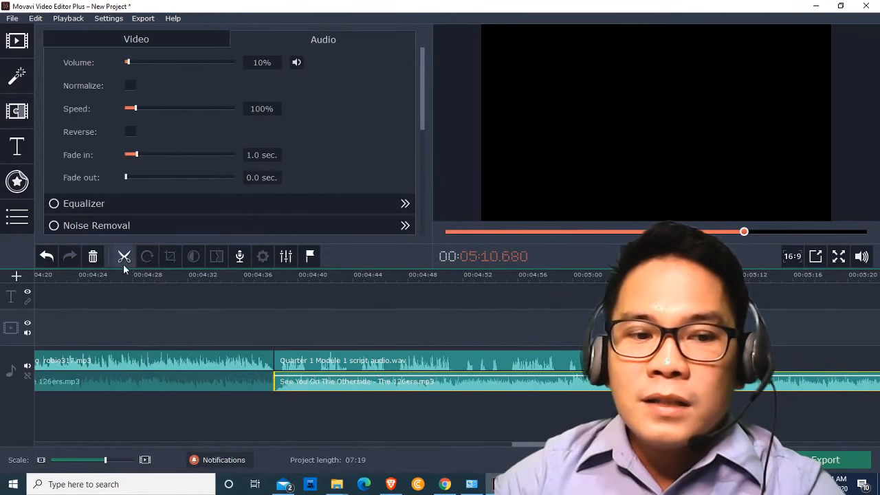
left_click(751, 389)
key("Delete")
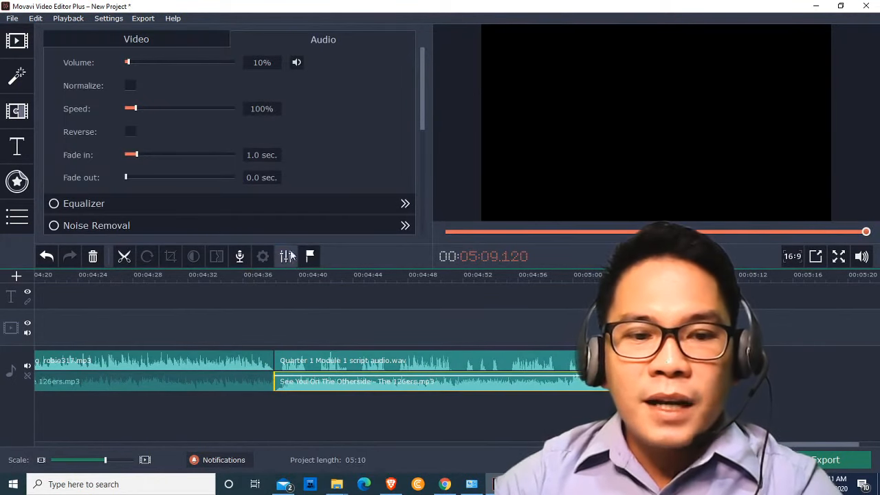
Step: Add a 1.0 sec. fade-out to the last background music piece and look over the whole timeline
left_click(136, 177)
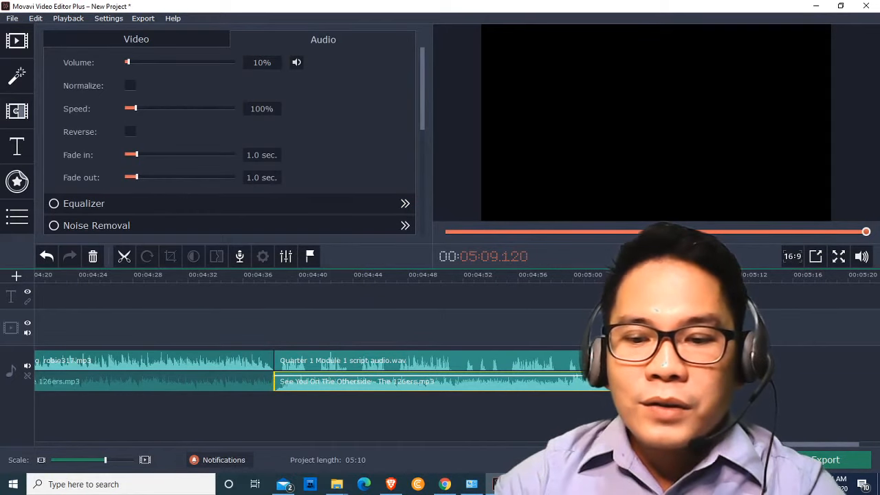
left_click_drag(757, 445, 60, 450)
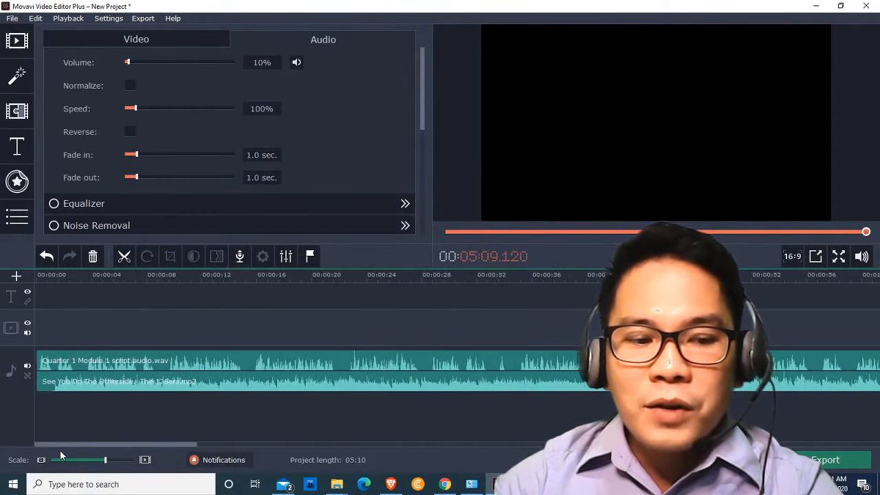
scroll(54, 463, "down", 5)
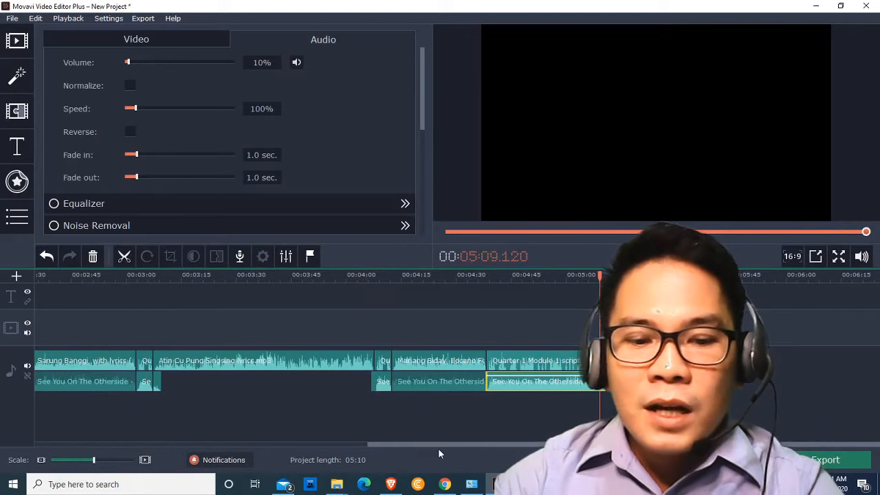
left_click_drag(450, 445, 82, 440)
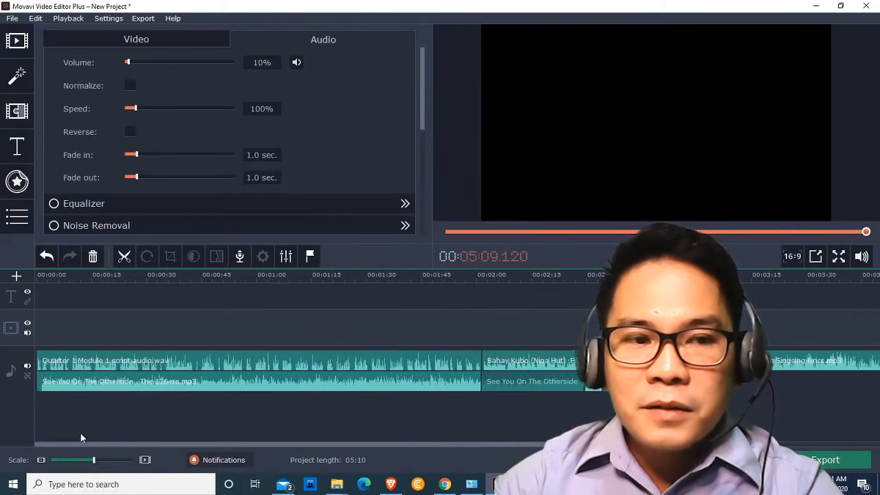
Step: Save the project under the name "Audio for Module 1"
left_click(12, 19)
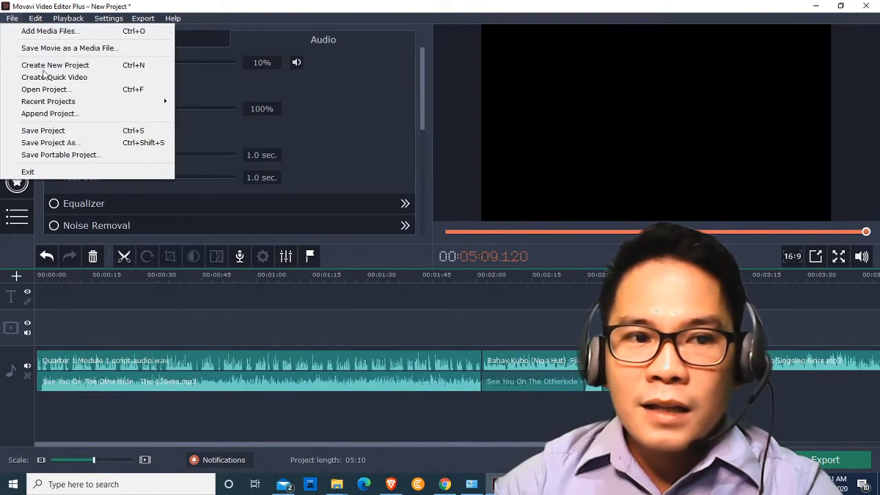
left_click(55, 143)
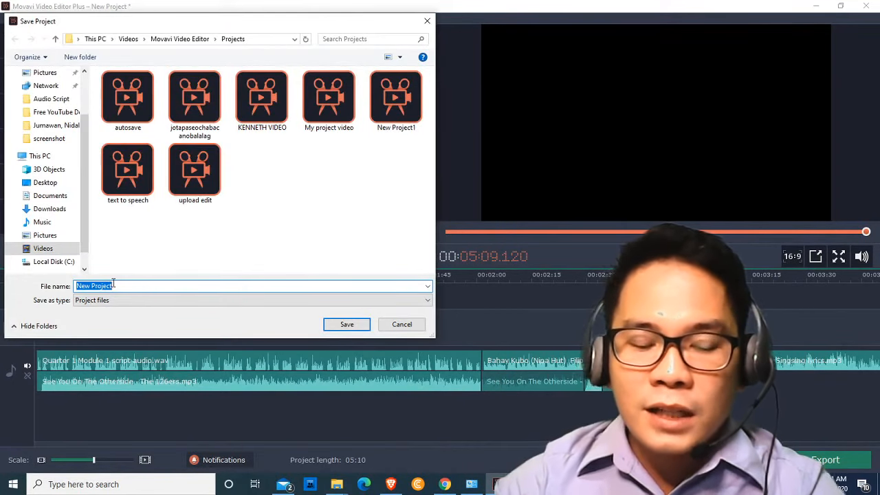
type("Audio for Module 1")
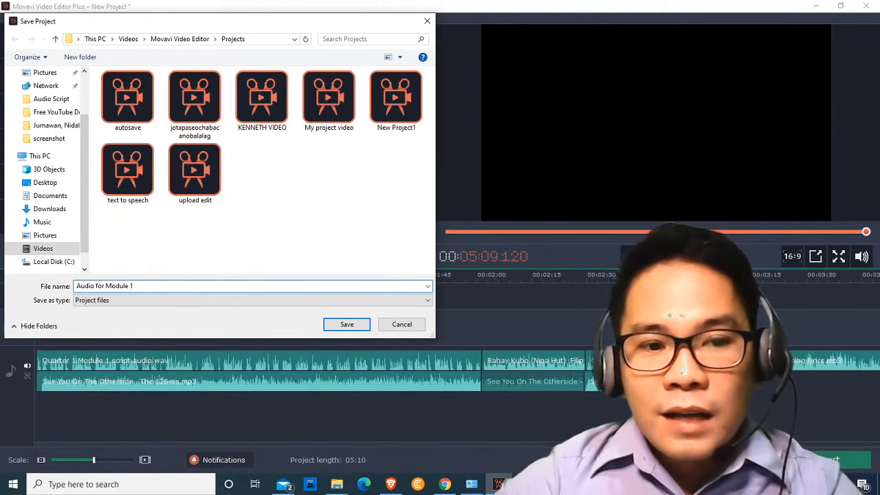
key("Return")
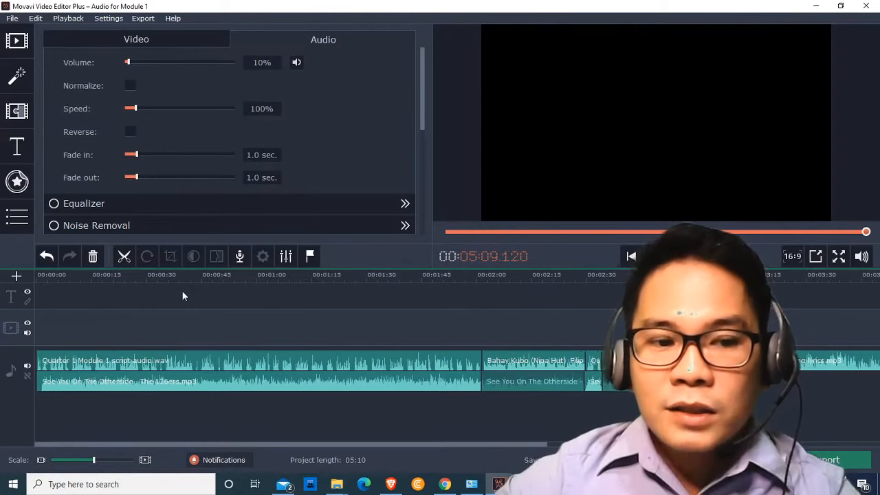
Step: Set up an export of the project as an MP3 audio file named "Audio for Module 1 Quarter 1"
left_click(12, 18)
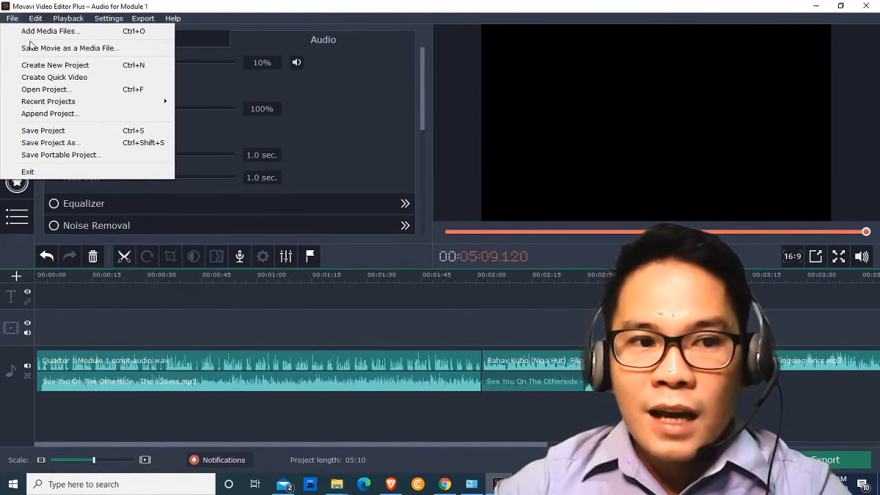
left_click(87, 48)
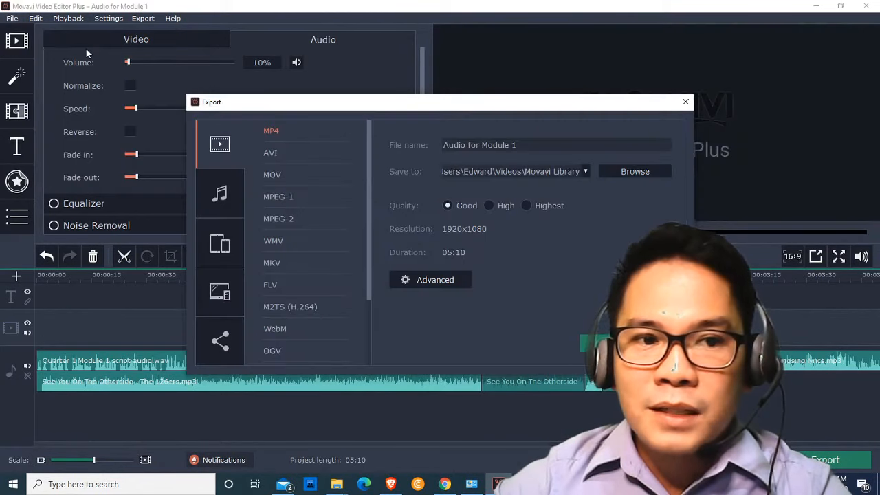
left_click(222, 194)
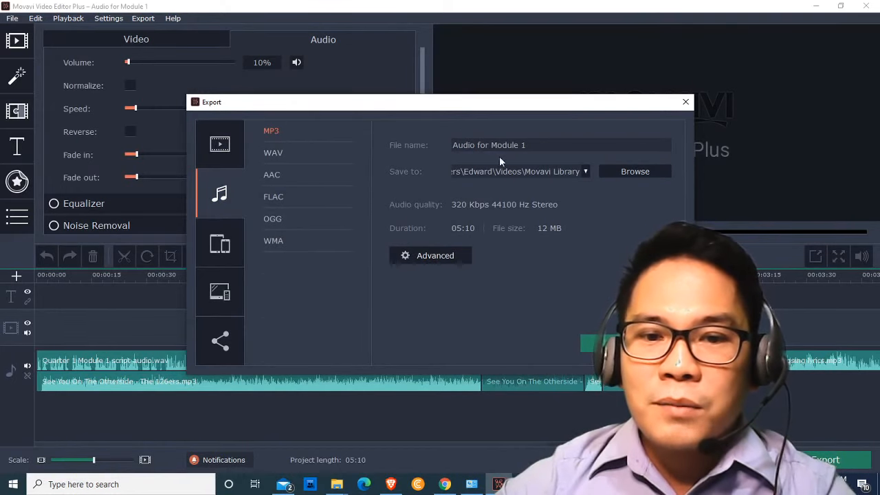
left_click(539, 145)
type("Quarter")
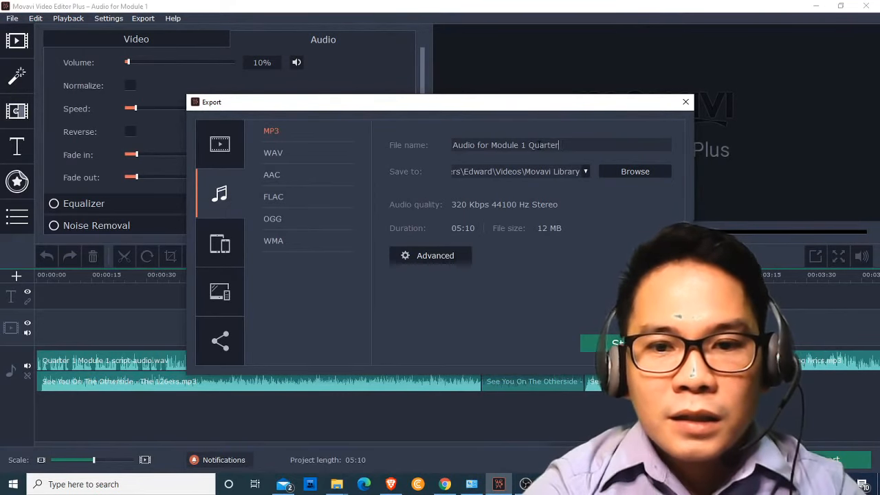
type(" 1")
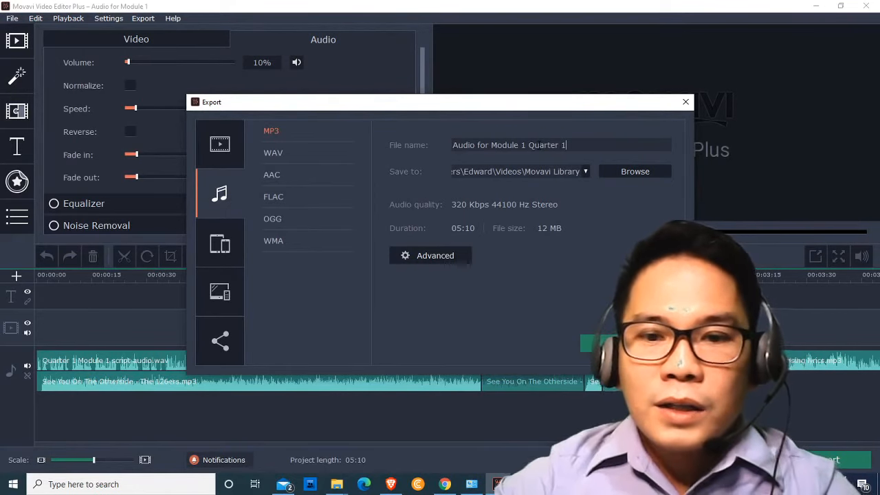
Step: Review the destination folder and advanced audio settings without changing them, and start the MP3 export
left_click(633, 171)
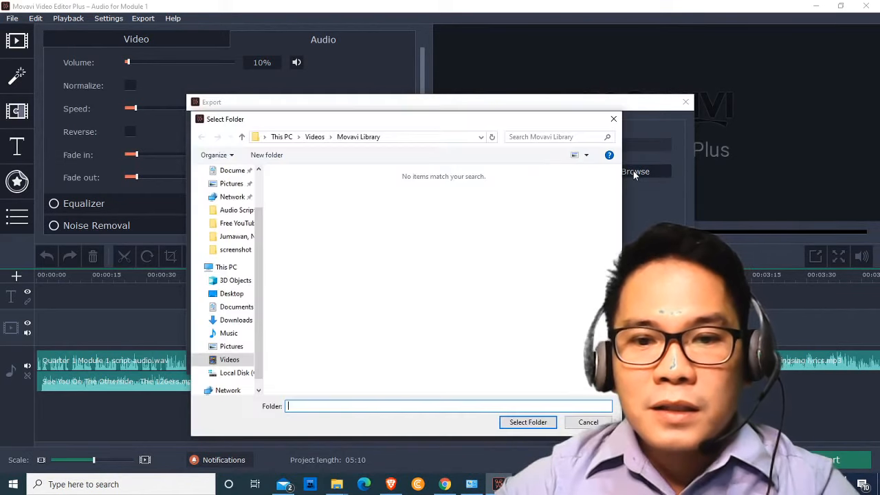
left_click(614, 121)
left_click(445, 258)
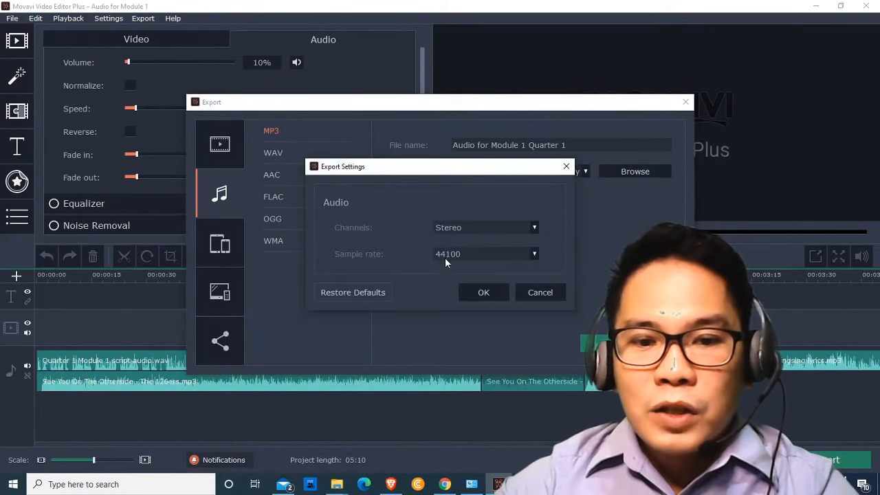
left_click(566, 166)
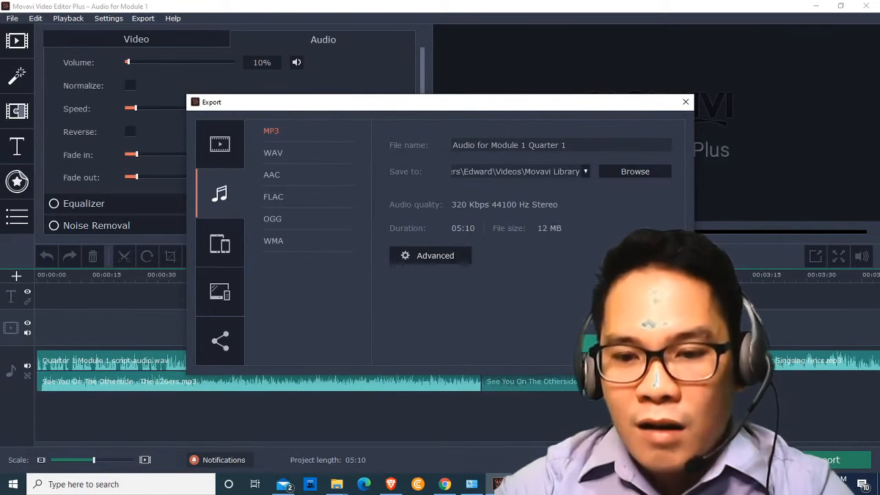
left_click(626, 344)
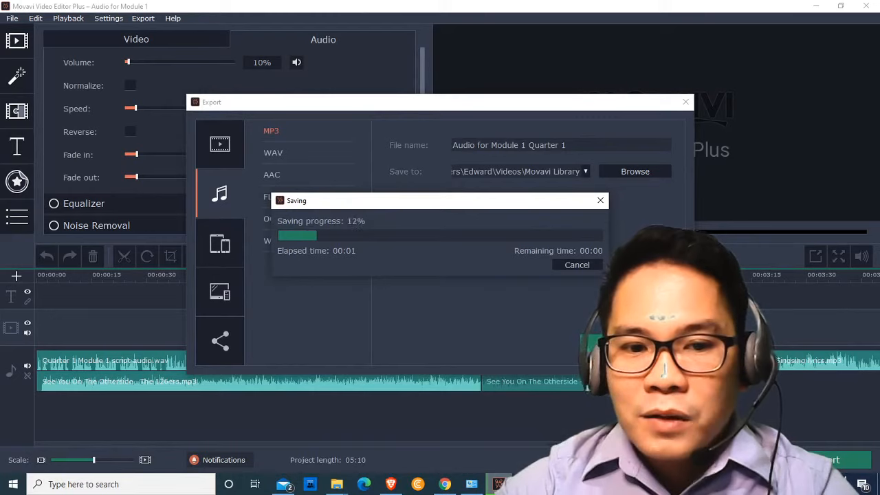